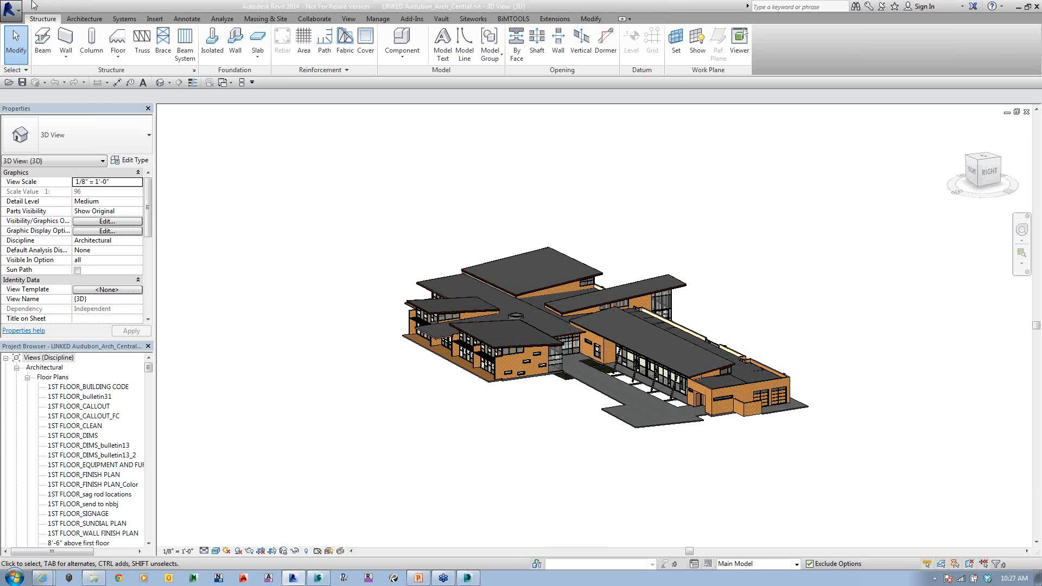
Step: Look over the available suite workflows and the file export formats for the building model
click(20, 14)
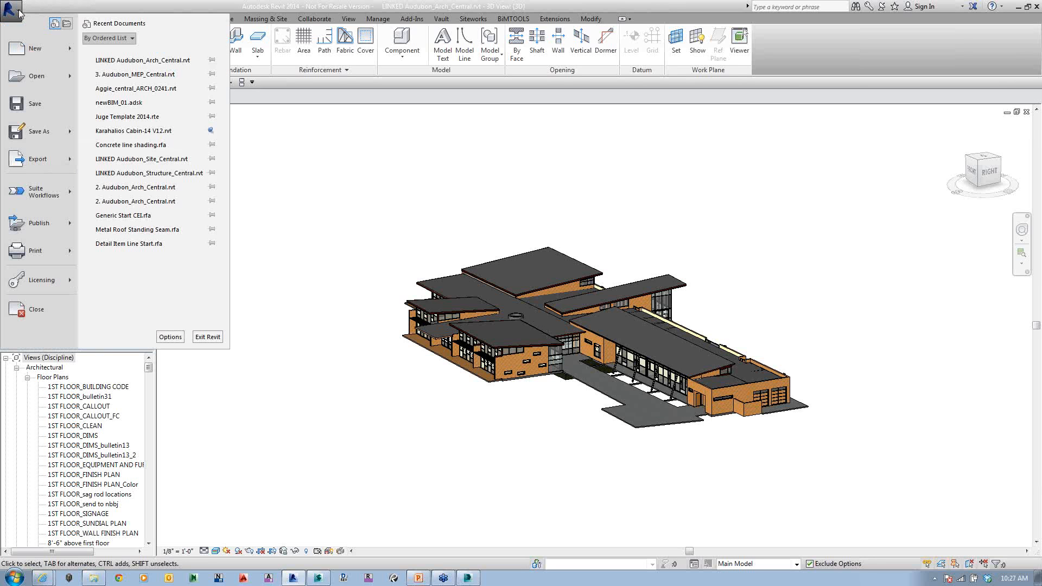
click(63, 200)
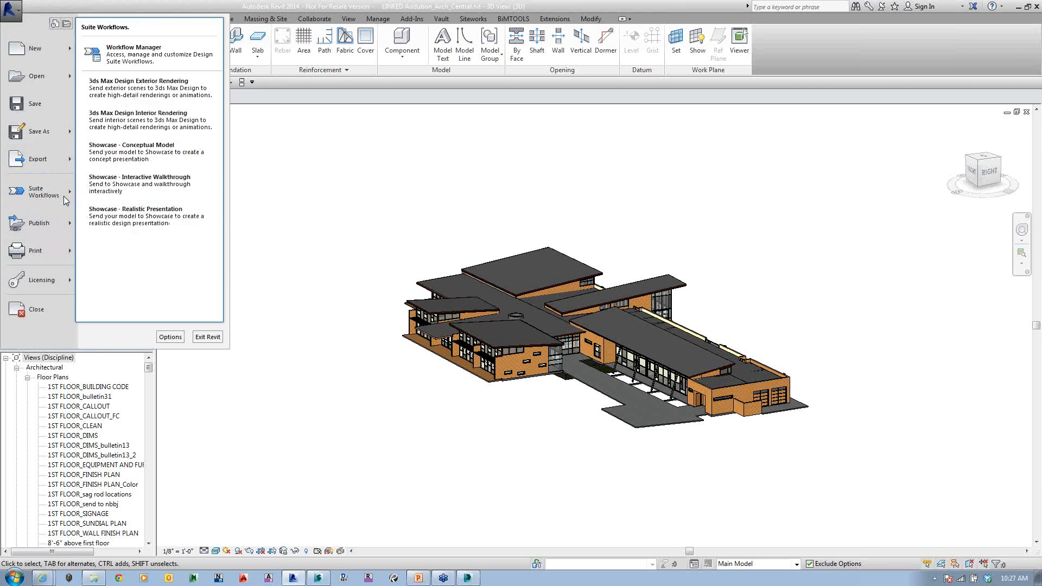
click(64, 199)
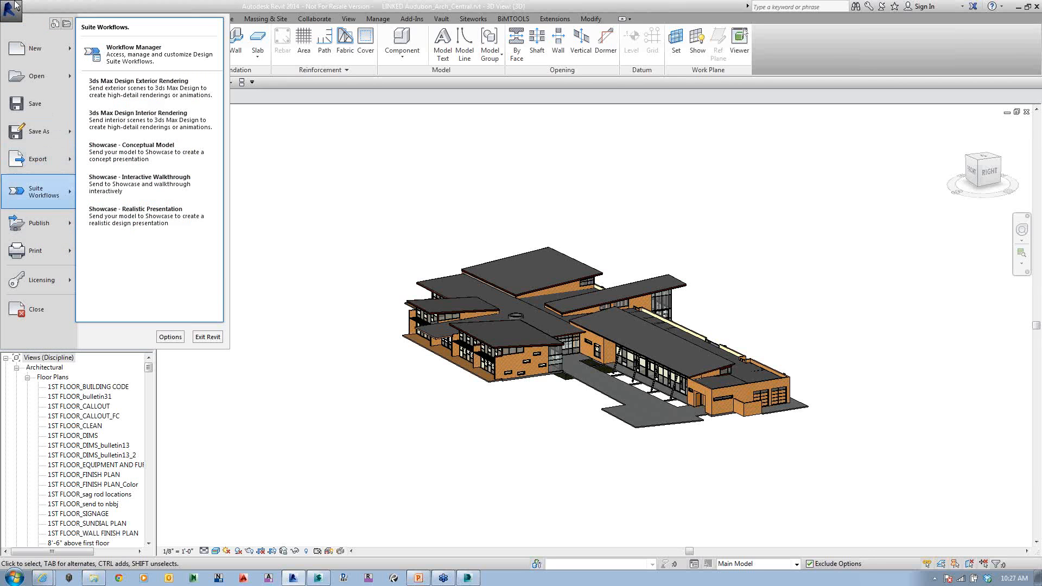
click(51, 200)
click(48, 160)
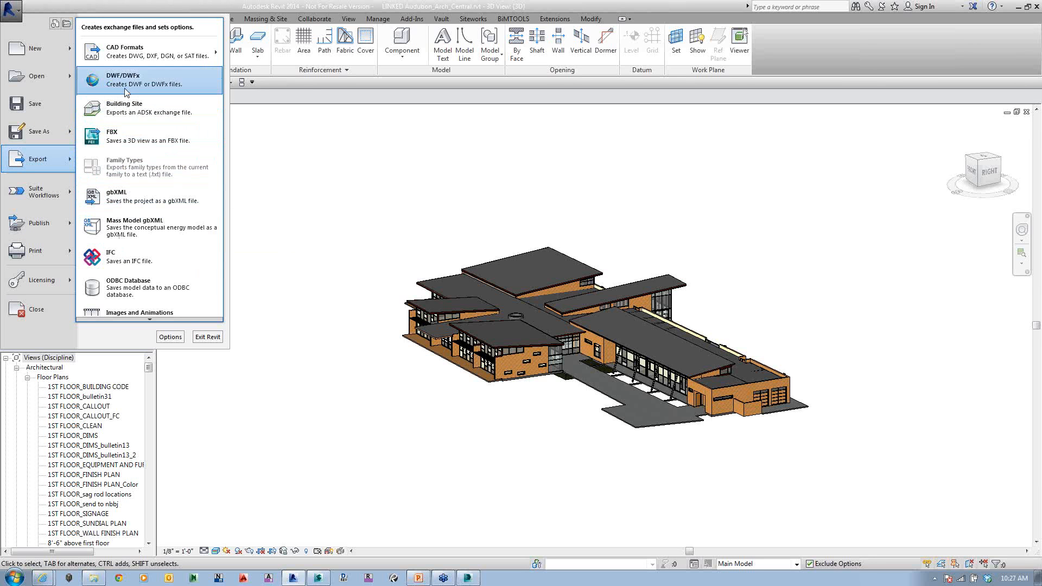
Step: Review the settings of the 3ds Max Design Exterior Rendering suite workflow and close them without changes
click(53, 193)
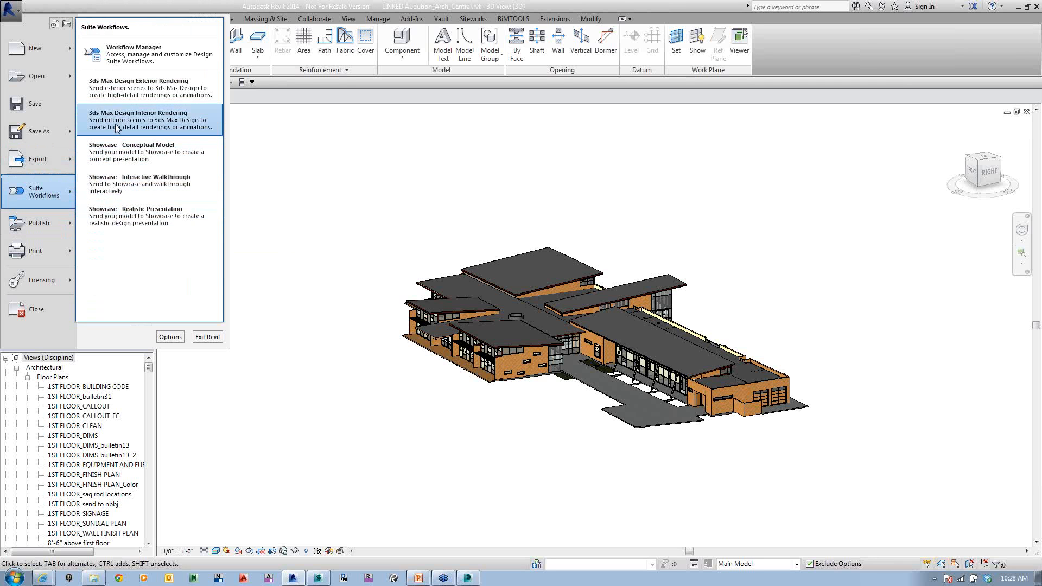
click(121, 89)
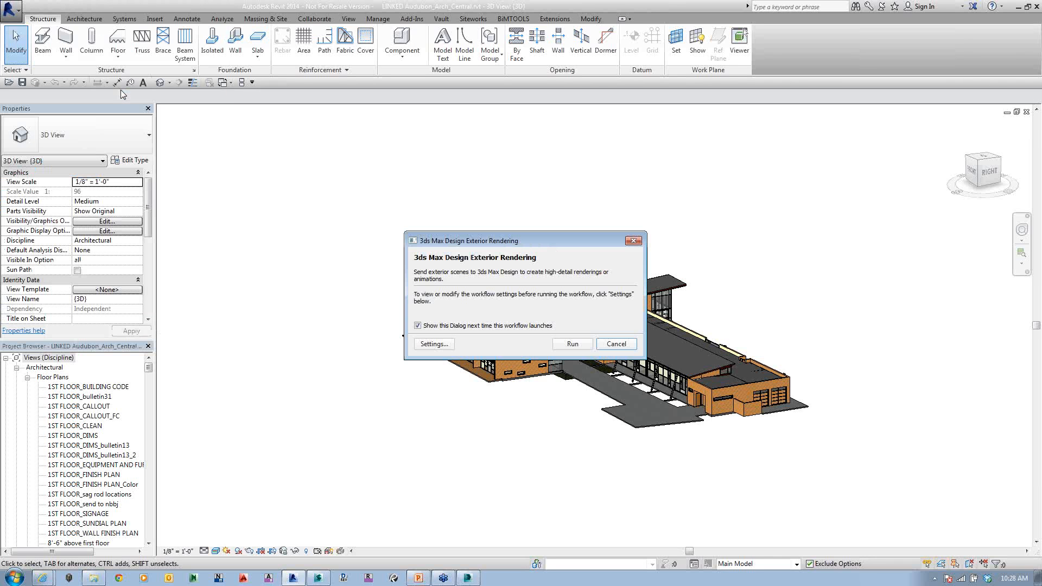
click(434, 344)
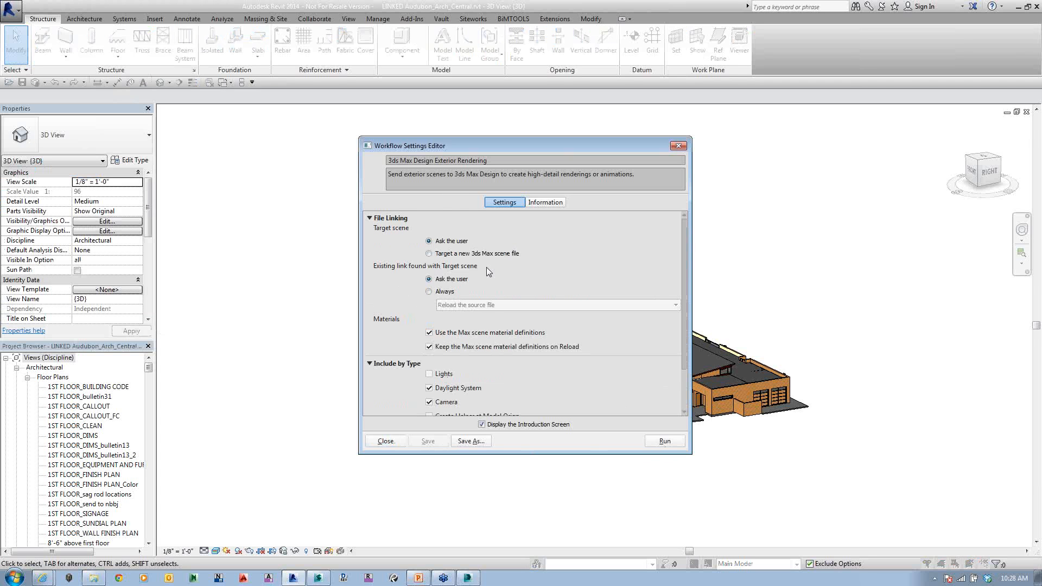
scroll(470, 324, down, 2)
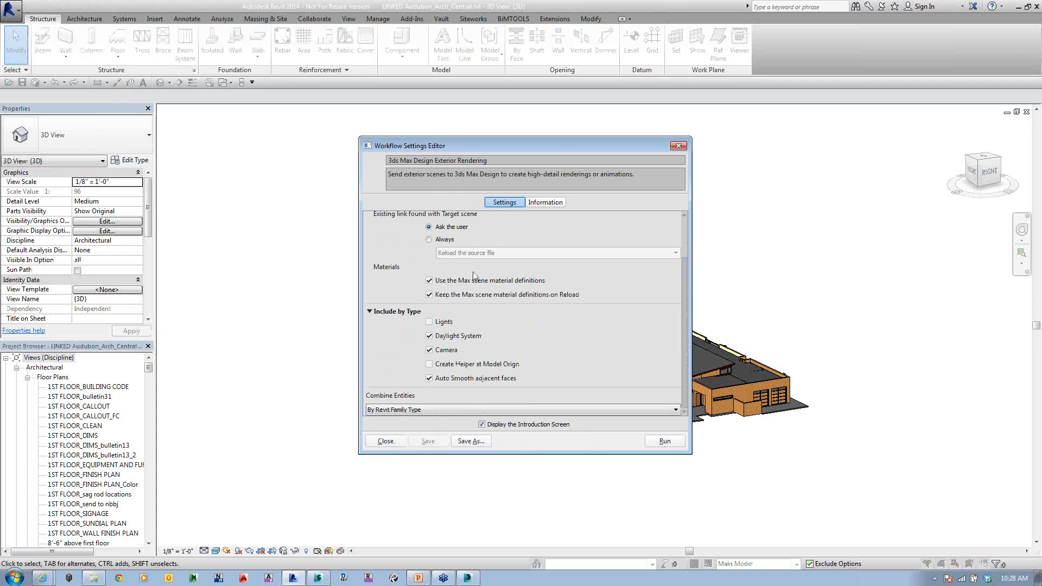
scroll(462, 384, up, 2)
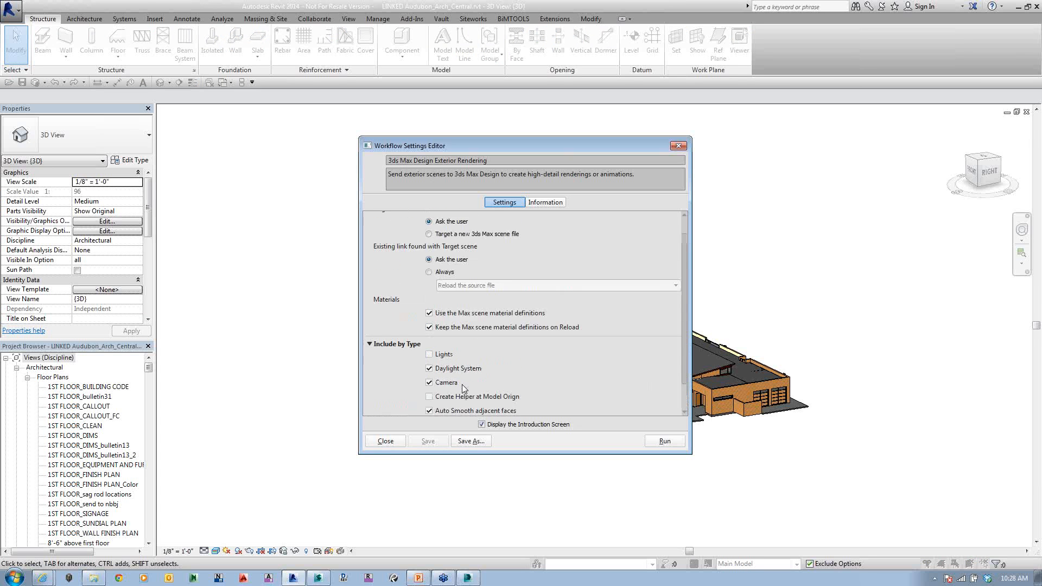
click(386, 443)
Step: Duplicate the 3ds Max Design Exterior Rendering workflow in the Workflow Manager
click(19, 16)
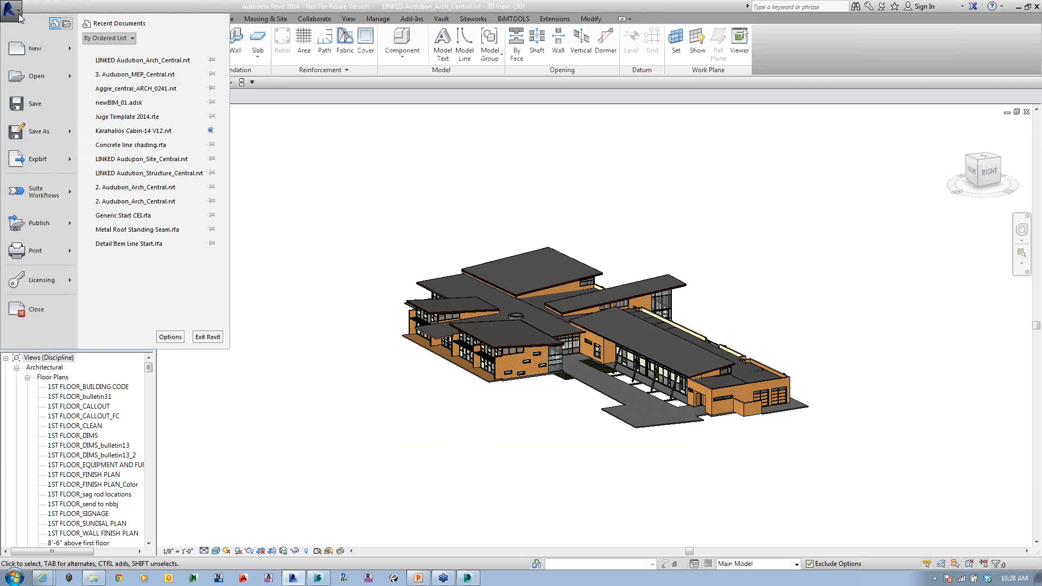
mouse_move(31, 186)
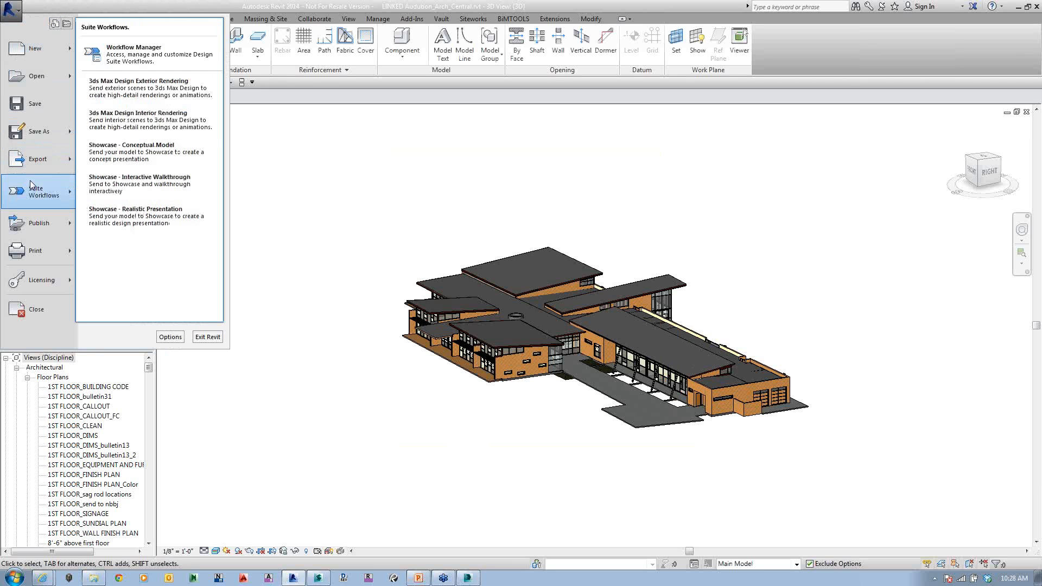
click(157, 54)
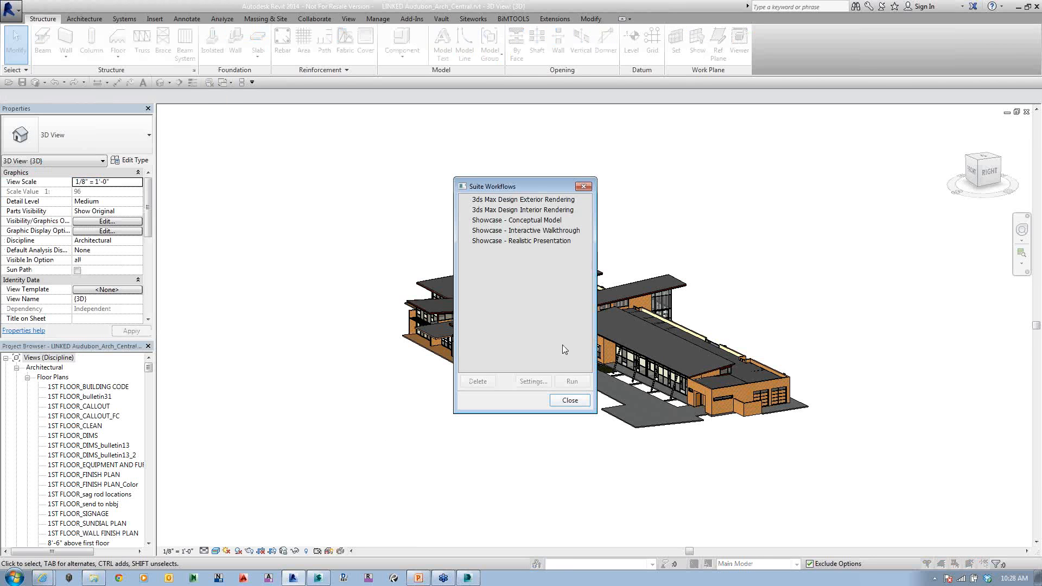
drag(534, 187, 470, 122)
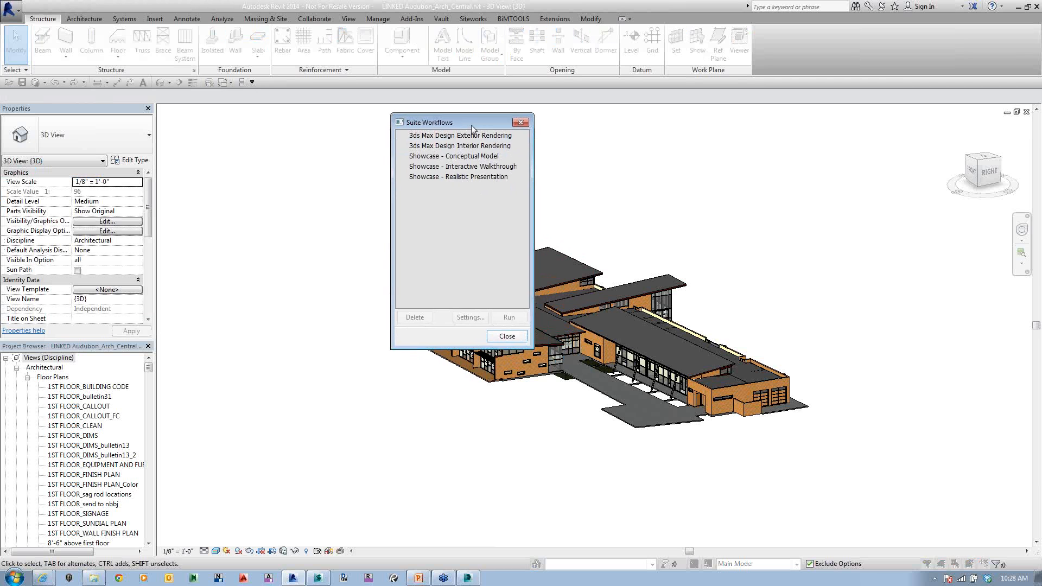
click(457, 135)
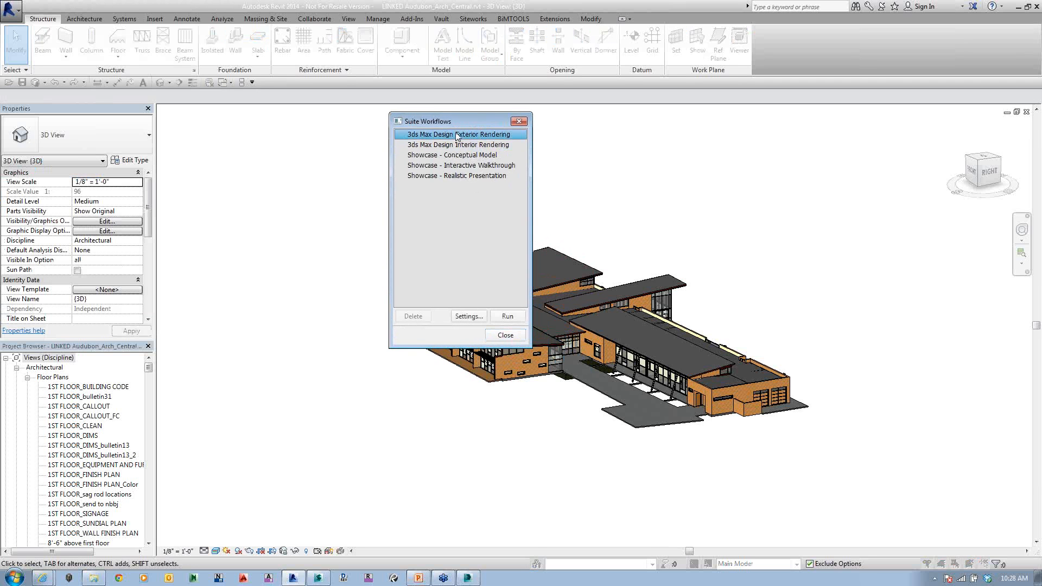
right_click(457, 136)
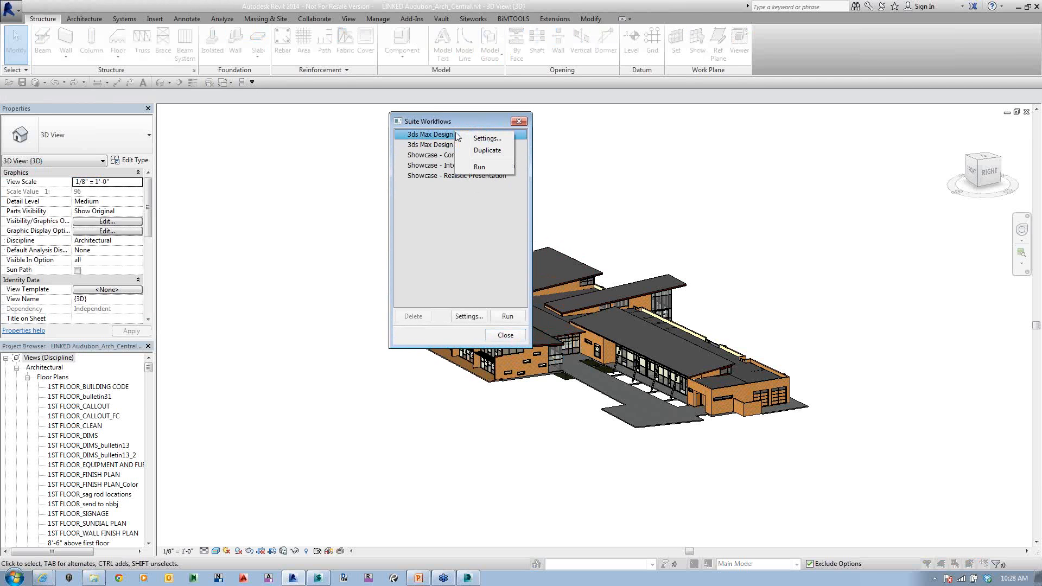
click(485, 151)
Step: Rename the duplicated exterior rendering workflow to "3ds Max Design Custom setting" in its settings
right_click(479, 191)
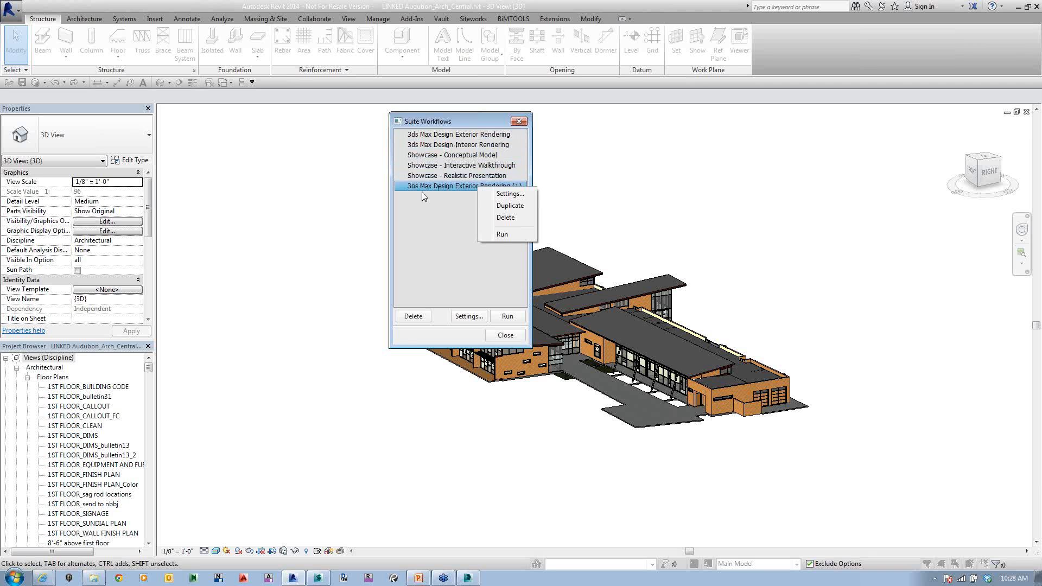
click(503, 195)
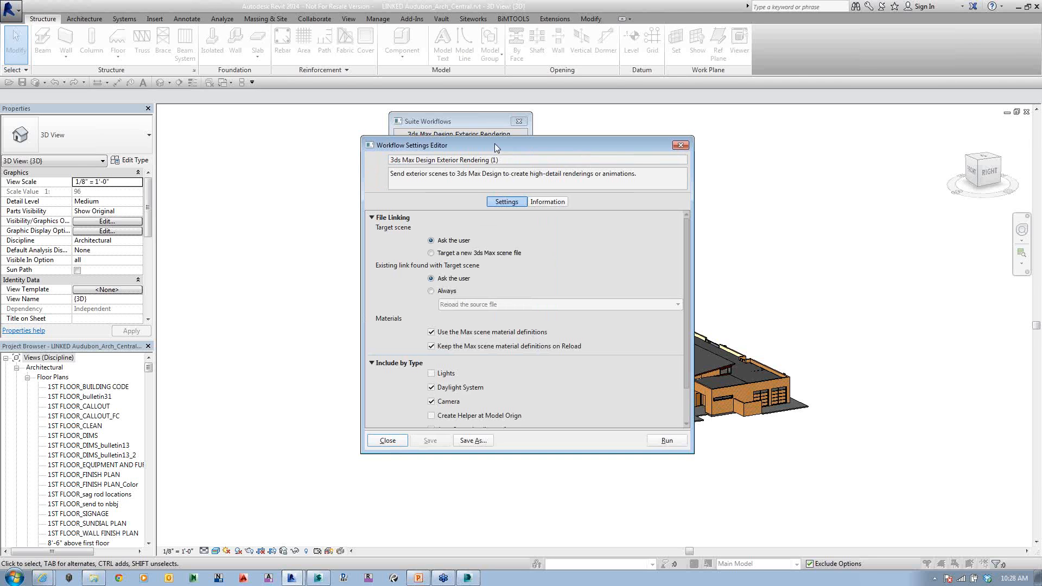
drag(492, 145, 717, 95)
triple_click(700, 111)
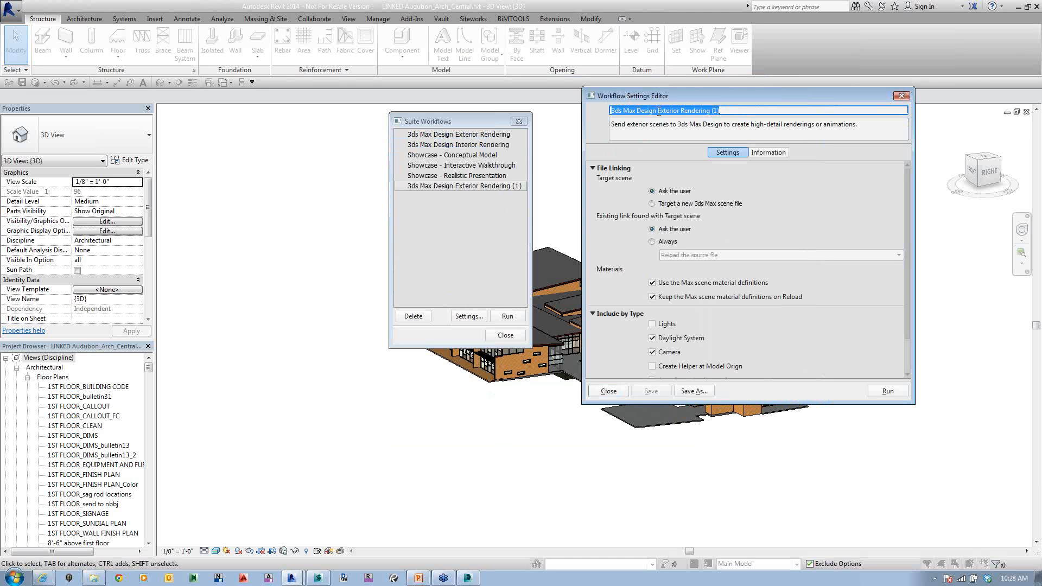
drag(658, 110, 759, 118)
text(Cu)
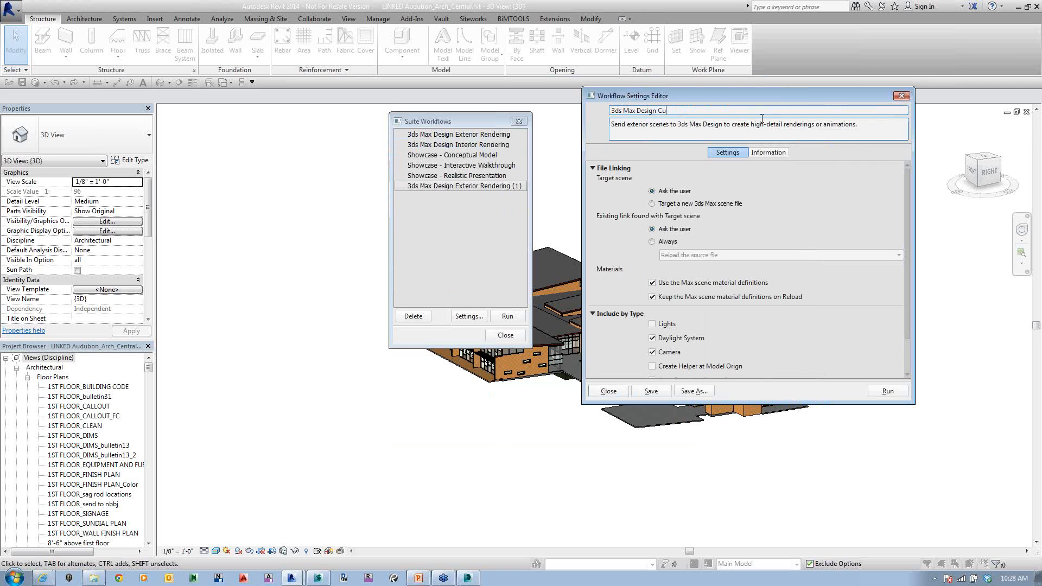
text(stom setting)
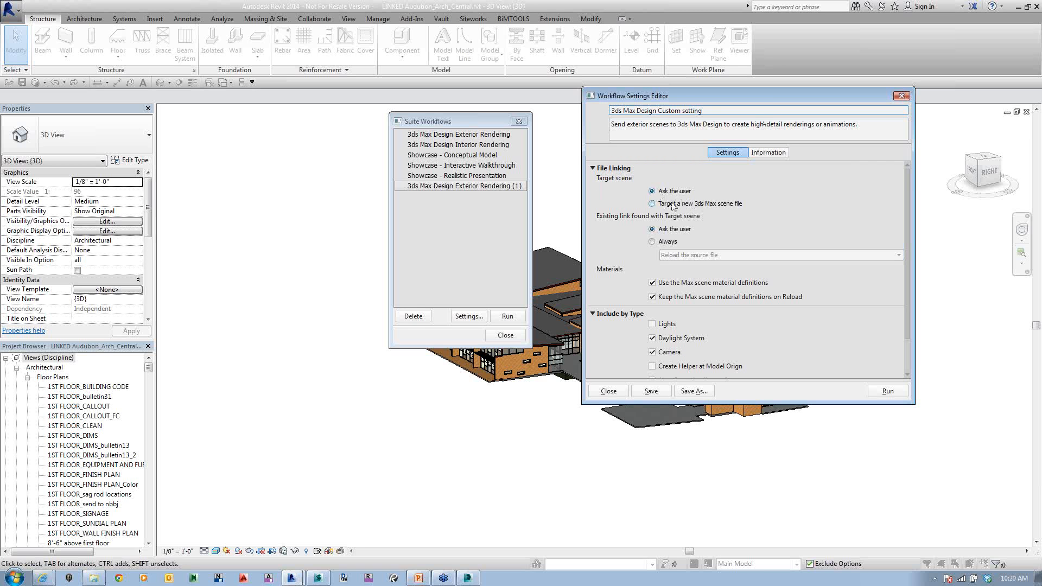
click(754, 110)
Step: Set the custom workflow to always reload the source file when an existing link is found with the target scene
click(655, 242)
click(714, 257)
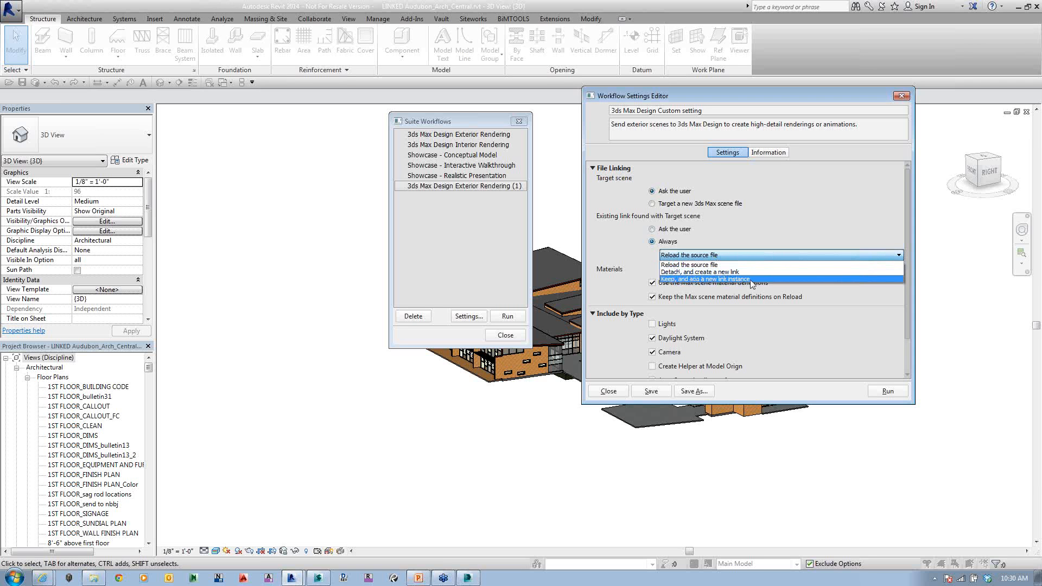
click(731, 223)
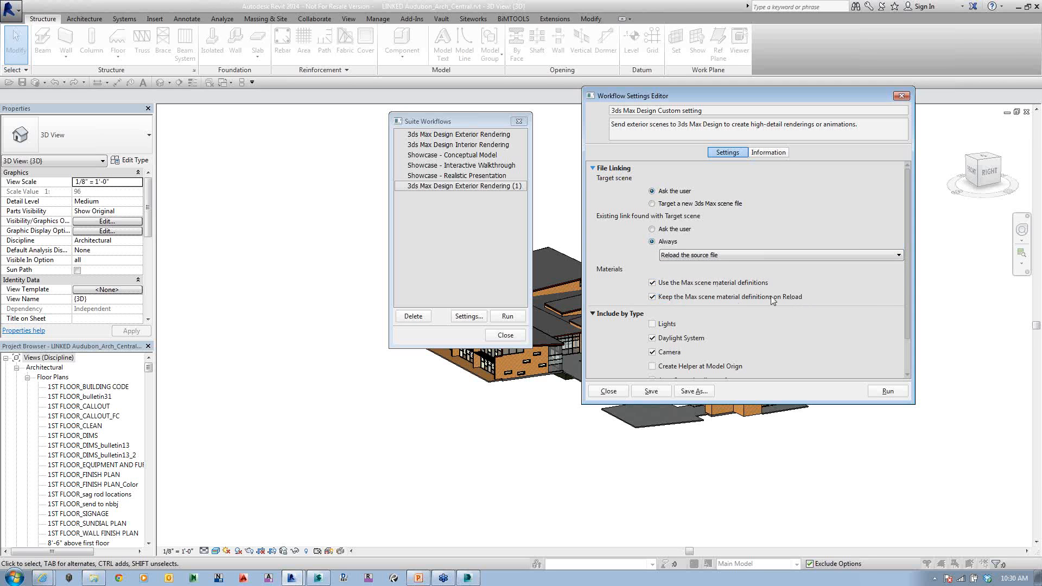
Step: Include a helper at the model origin, combine entities By Revit Category, and save the custom workflow preset
scroll(905, 276, down, 1)
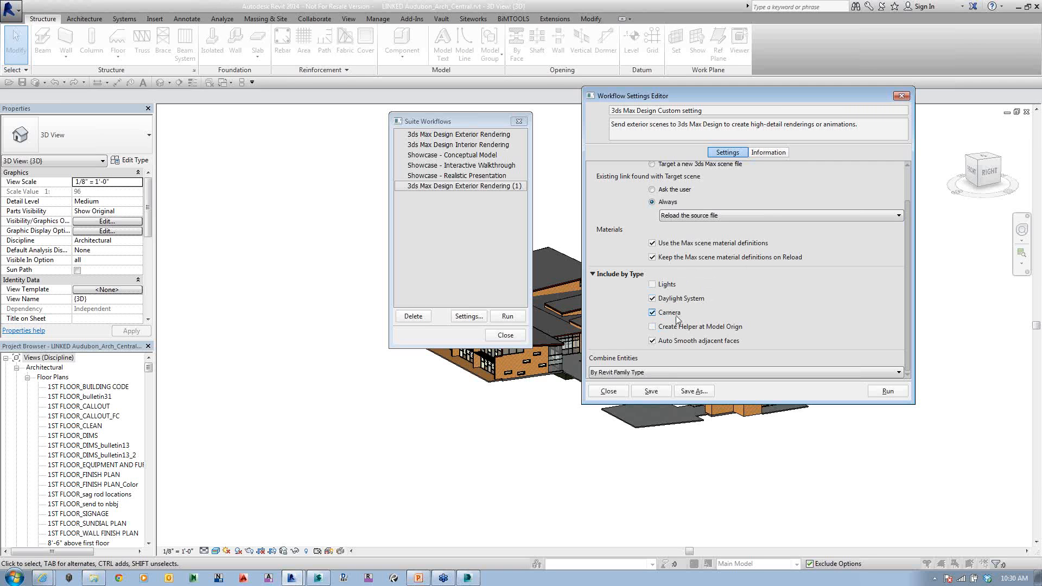
click(653, 327)
click(629, 373)
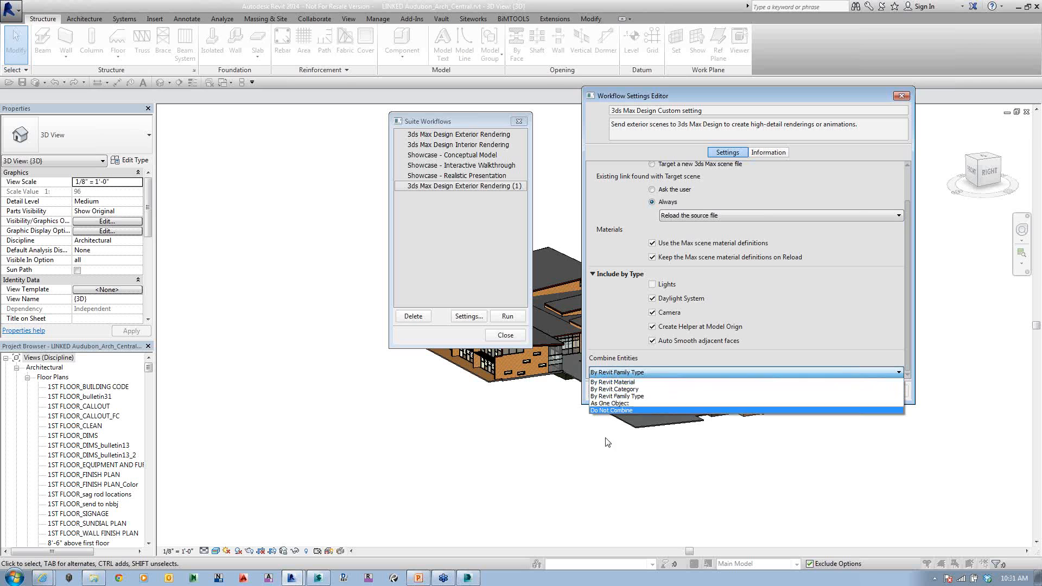
click(617, 389)
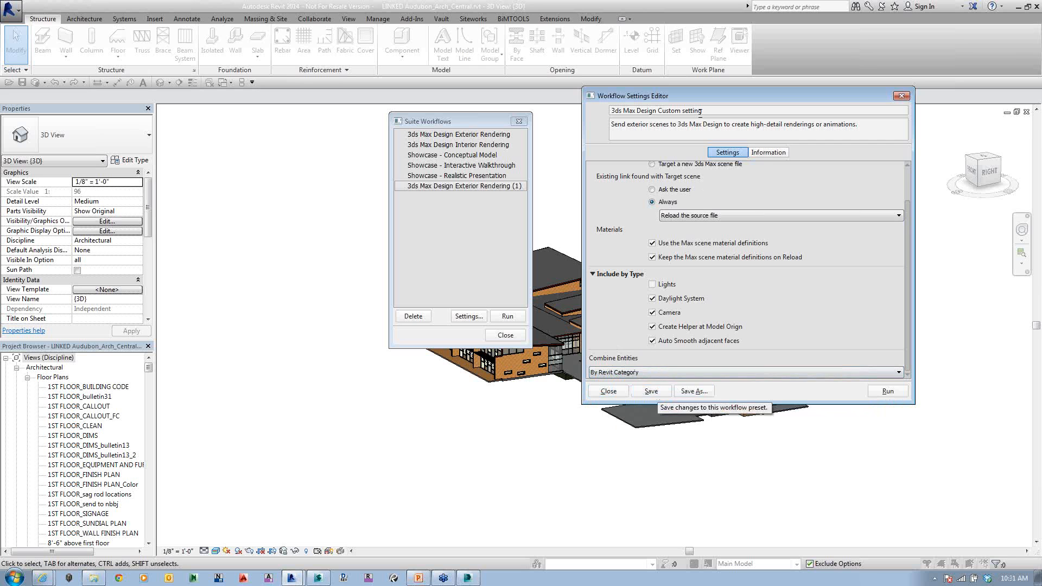
click(654, 394)
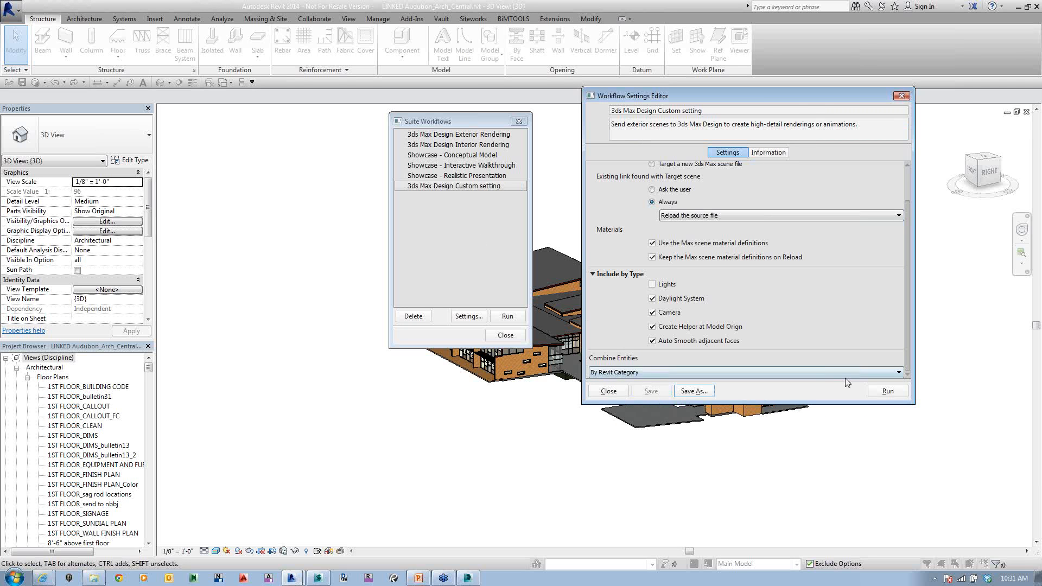
Step: Run the custom workflow into a new 3ds Max scene with existing links updated, and dismiss the Exchange Store error message
click(884, 391)
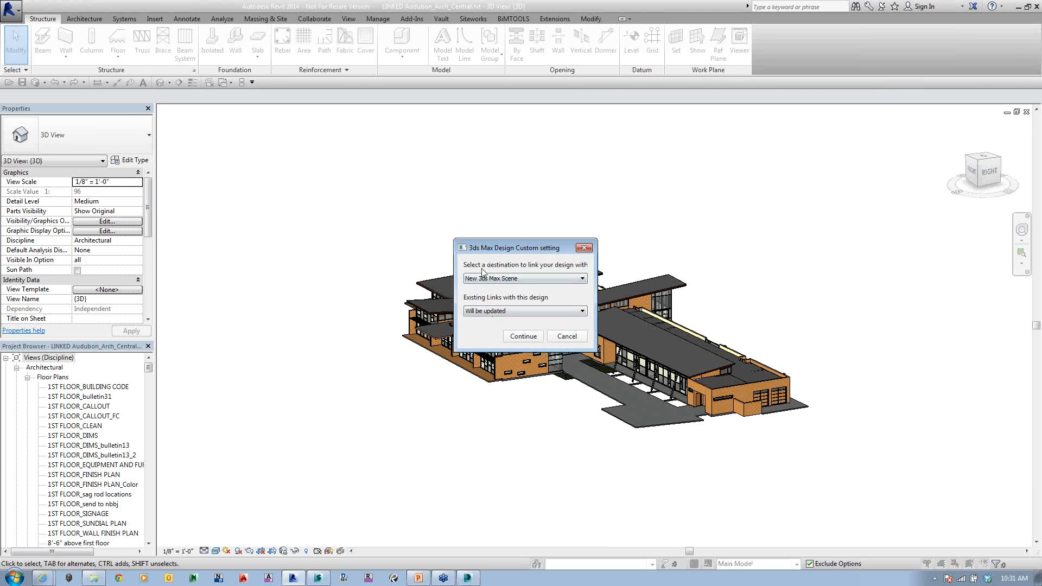
click(502, 313)
click(502, 320)
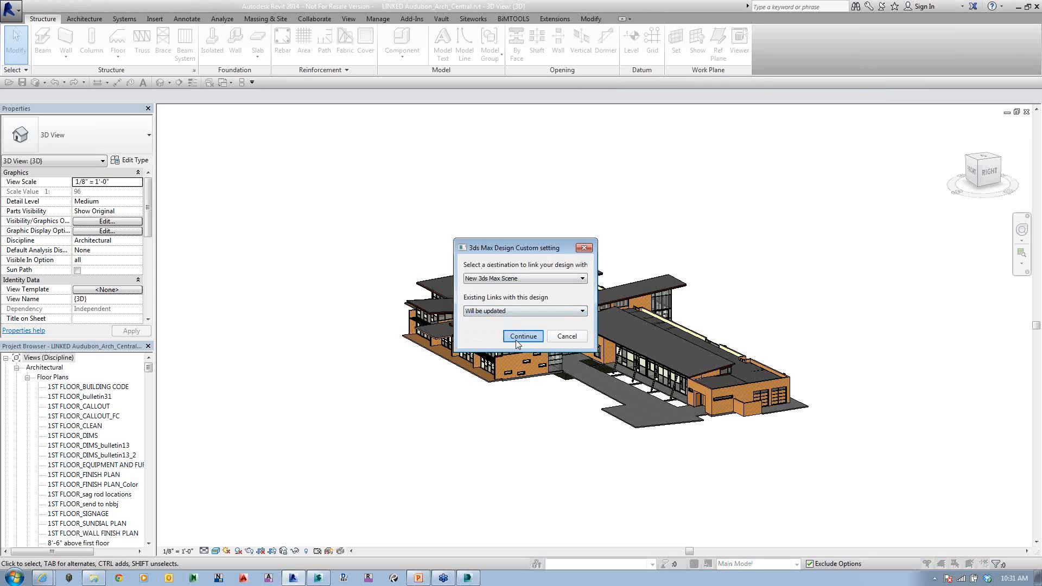
click(519, 338)
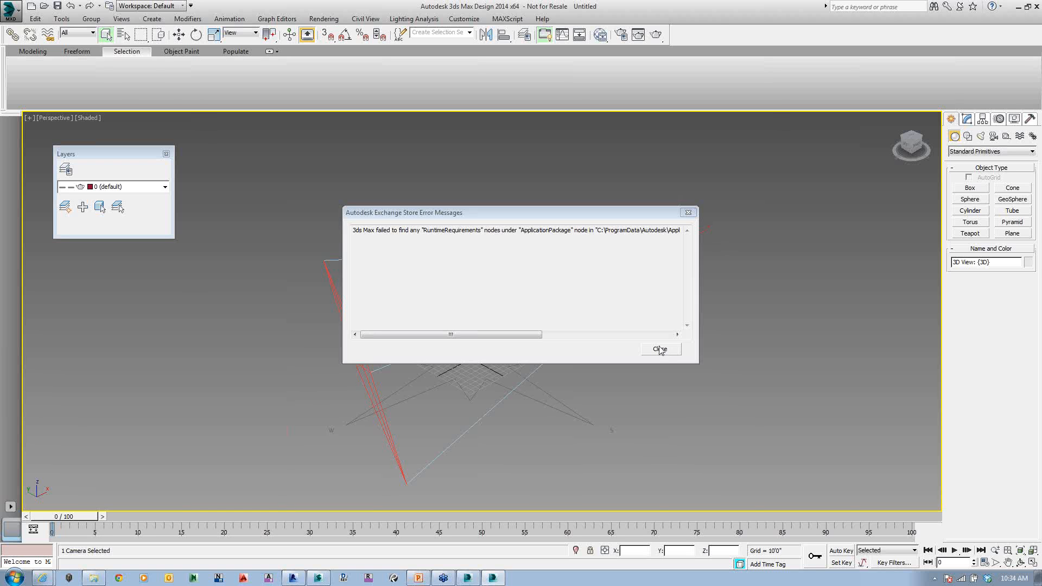
click(667, 357)
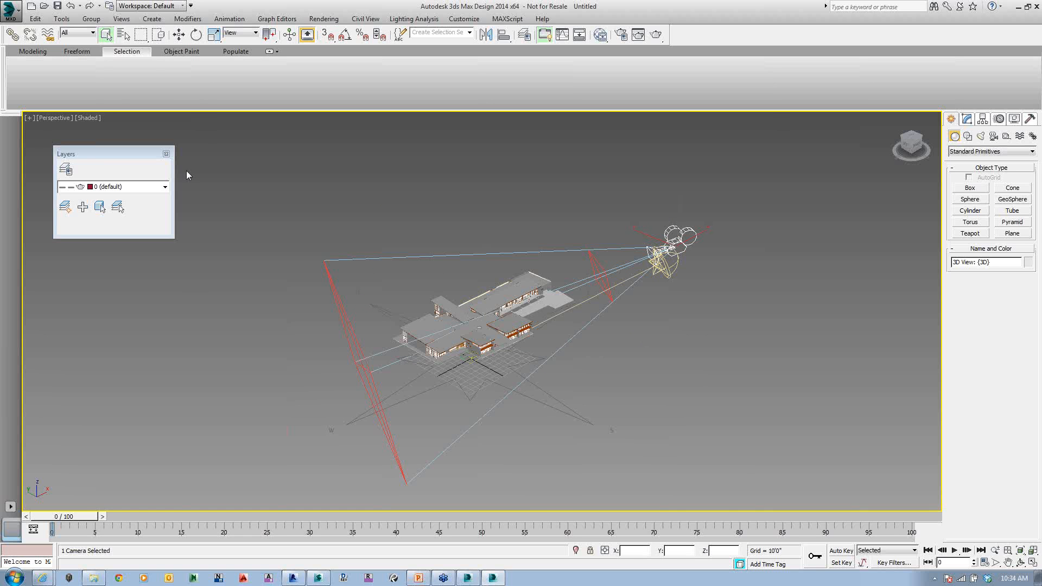
Step: Switch the Perspective viewport to the camera view imported from the Revit 3D view
click(55, 117)
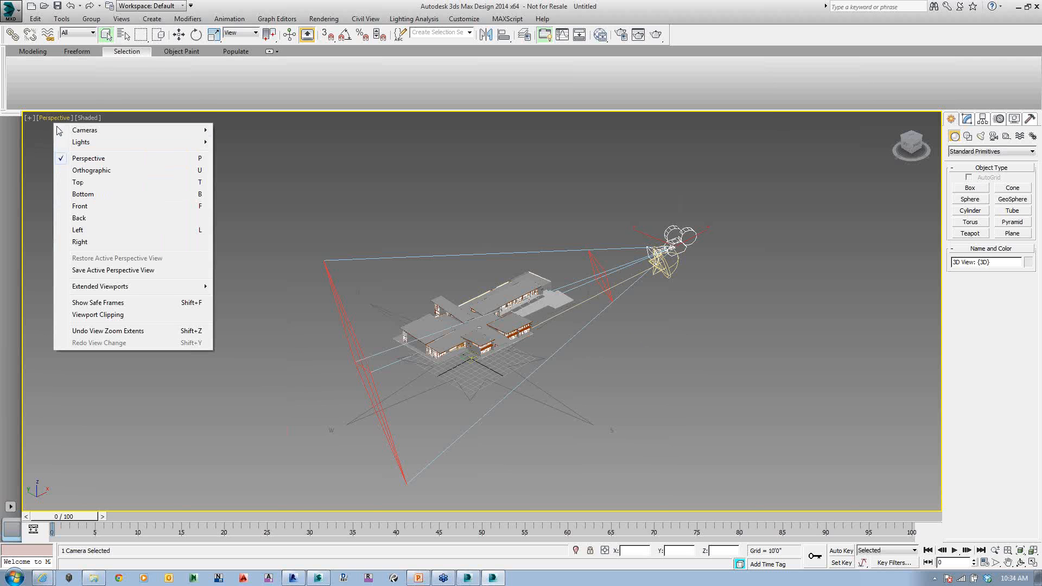
mouse_move(77, 129)
click(250, 130)
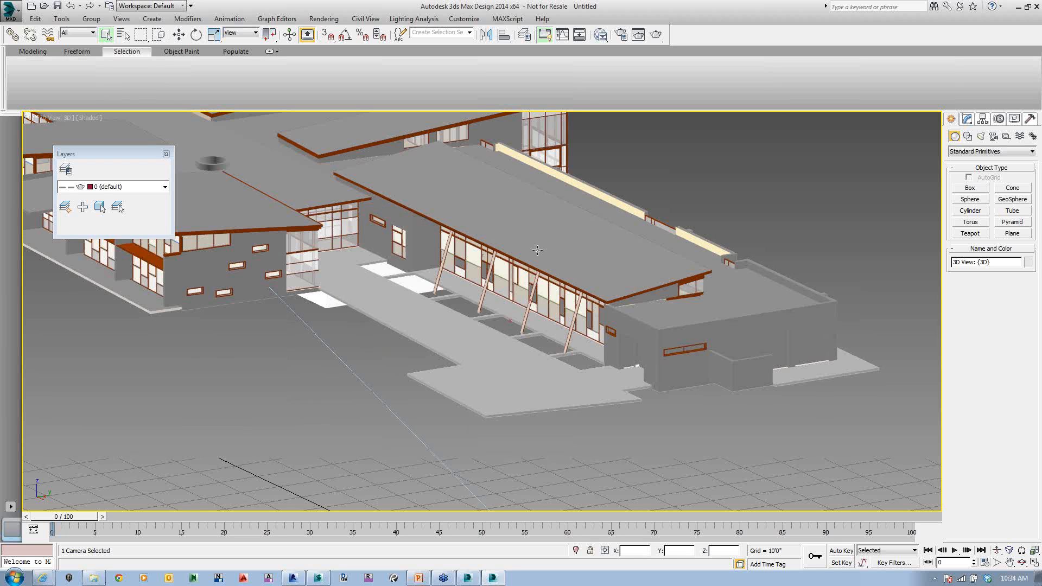
Step: Toggle the hide and freeze states of layer 0 (default)
click(165, 187)
click(160, 199)
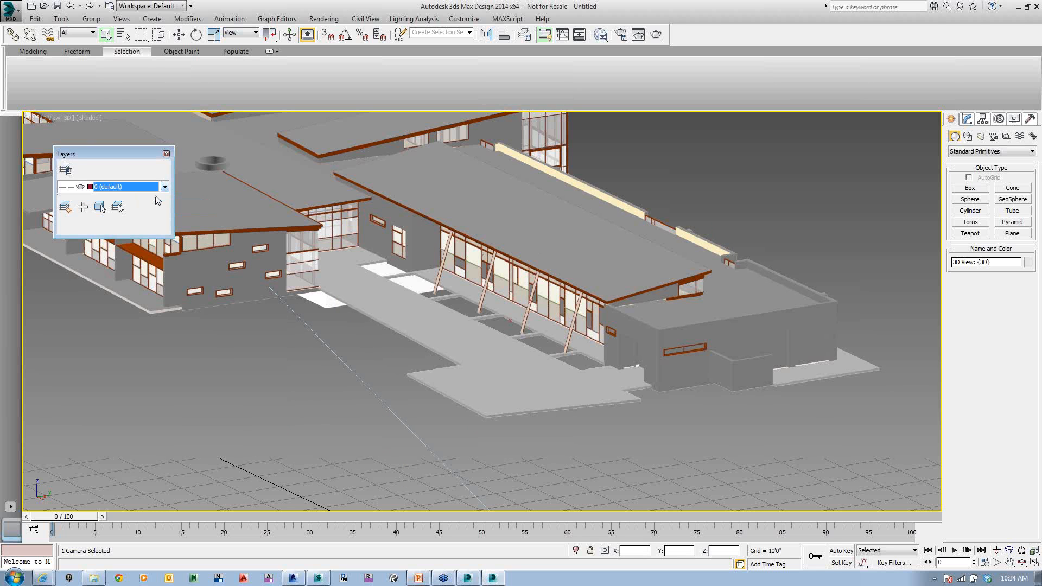
click(69, 189)
click(62, 199)
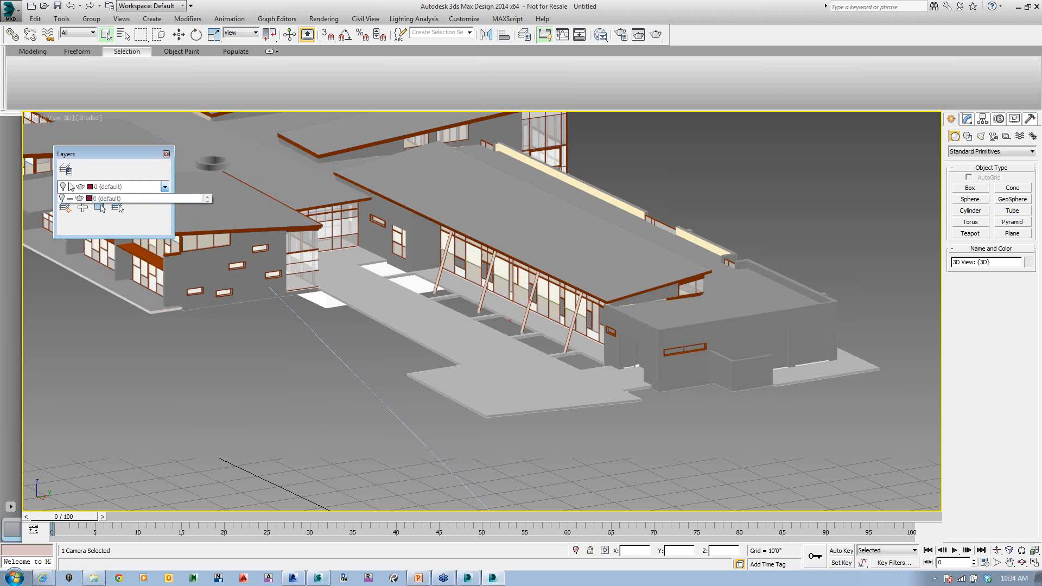
click(71, 199)
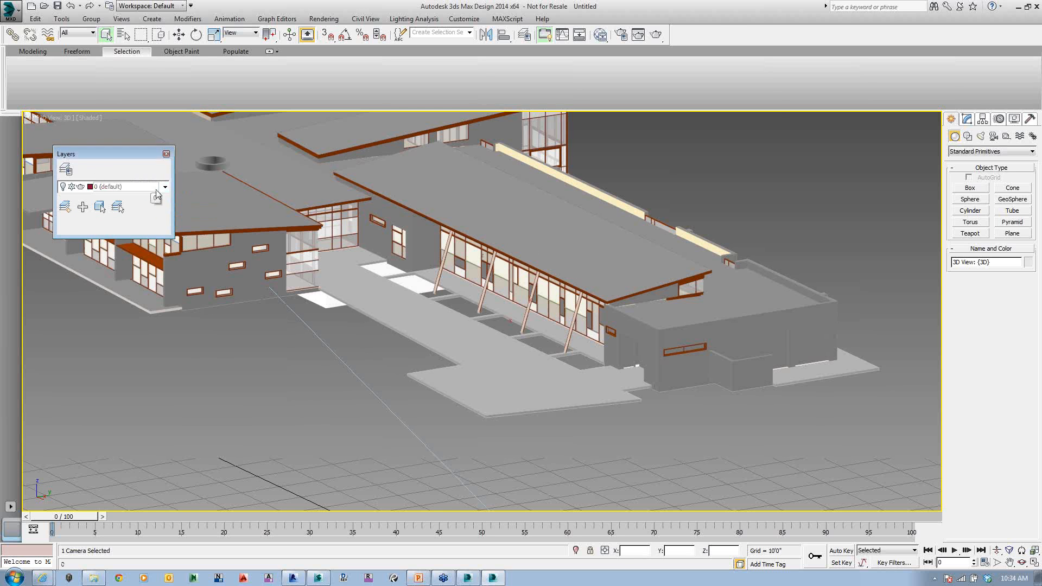
click(159, 194)
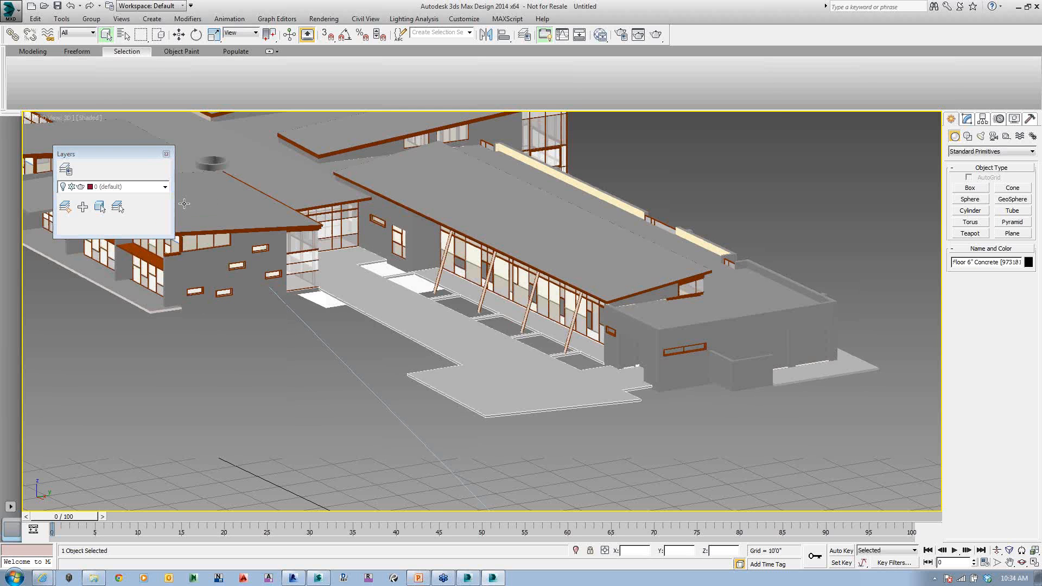
Step: Select the concrete floor slab, the roof gutter and the lower roof one after another to check their imported object names
click(165, 188)
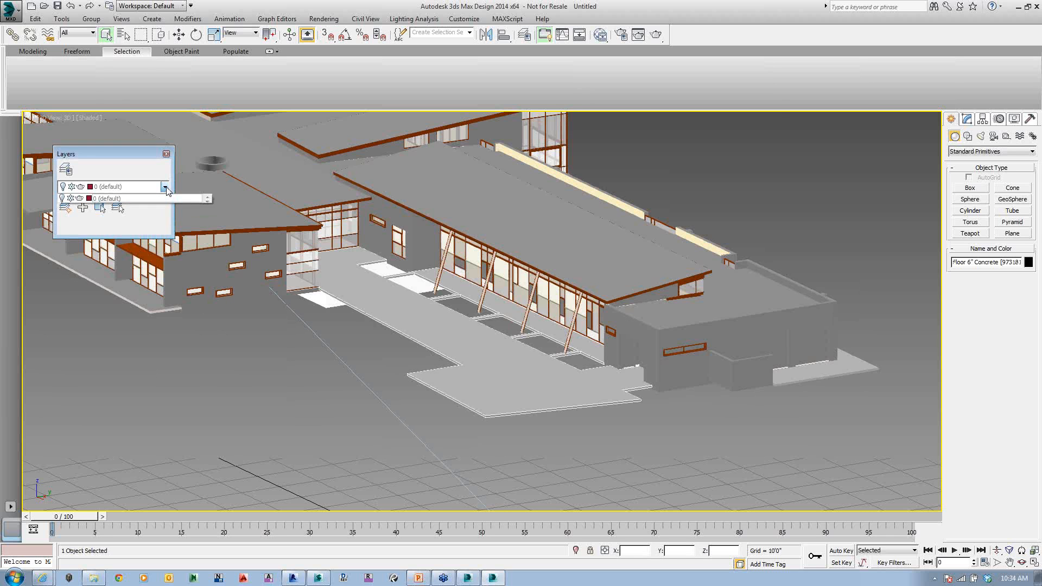
click(312, 327)
click(329, 291)
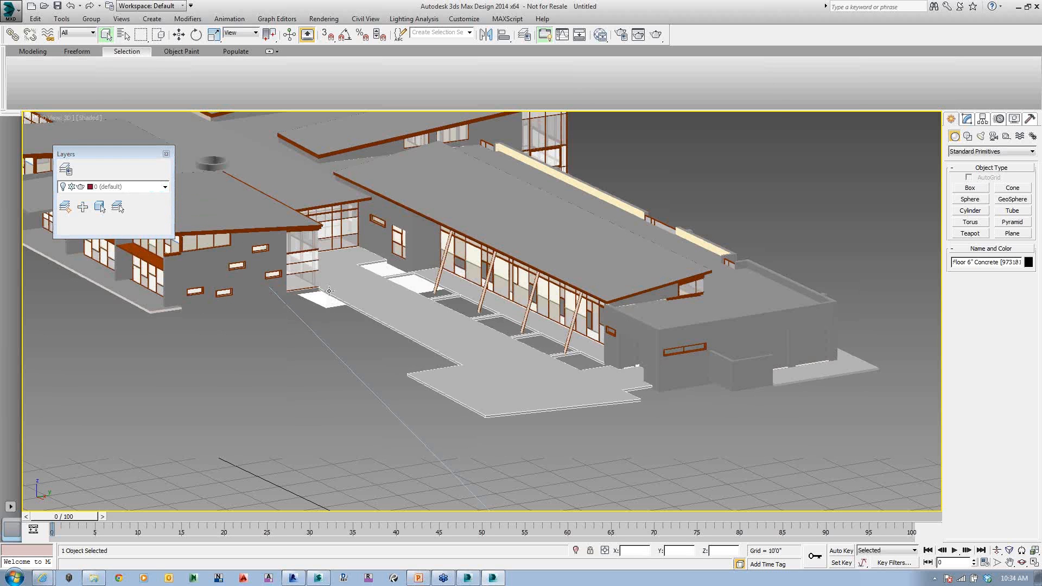
click(416, 212)
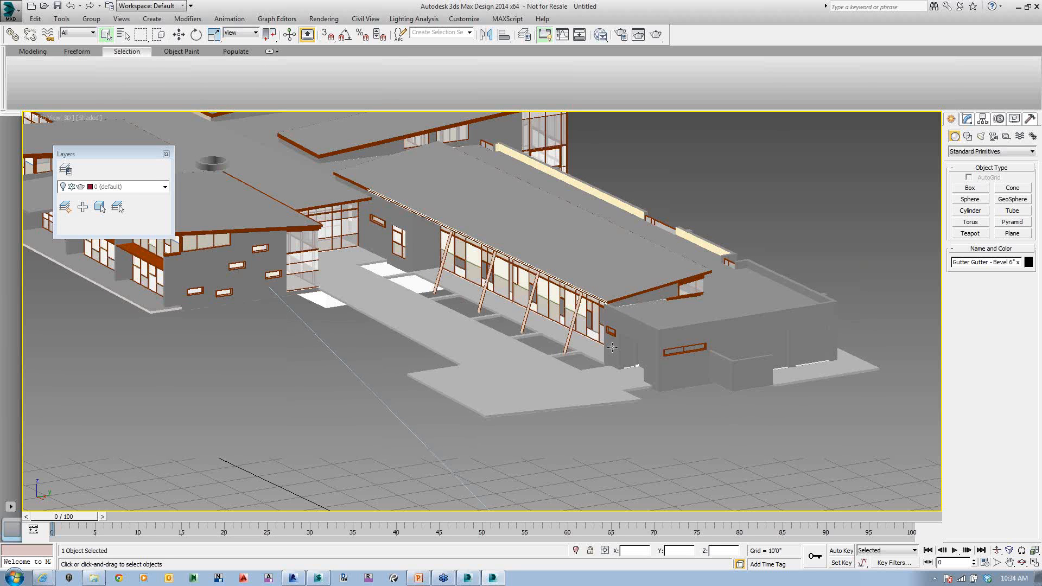
middle_drag(612, 347, 658, 352)
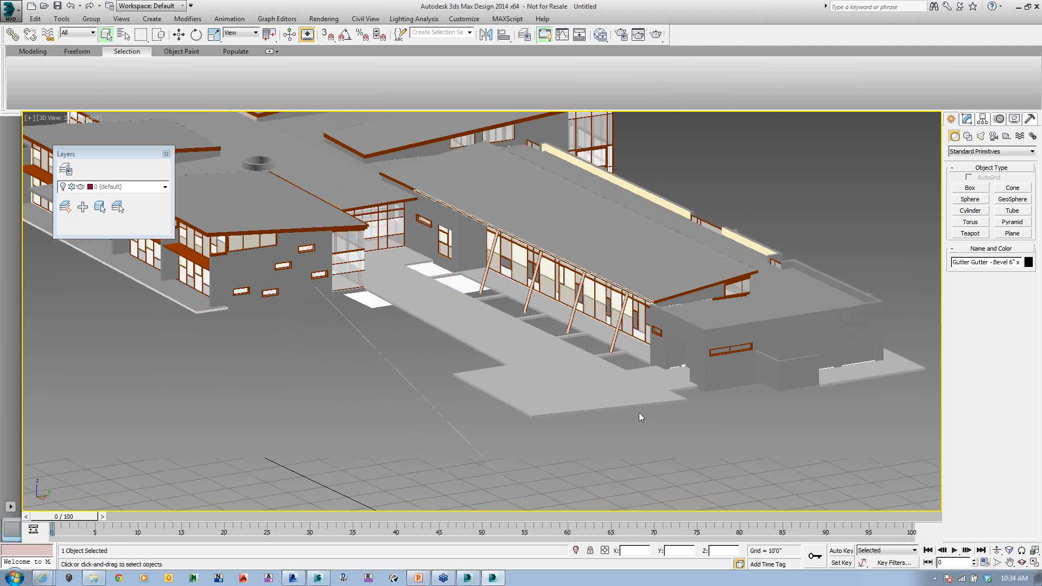
click(300, 208)
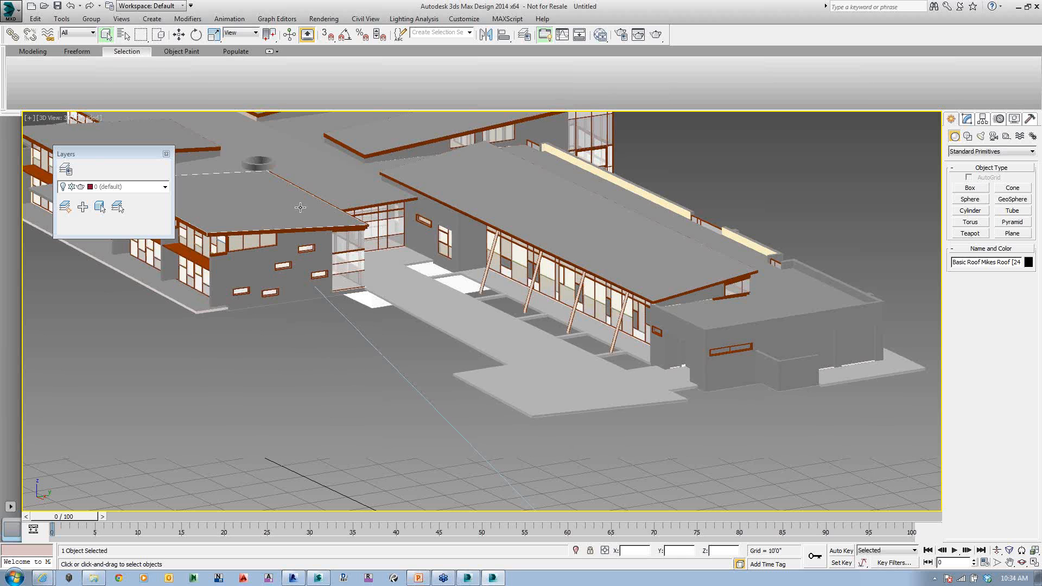
Step: Browse the material types, Autodesk Material Library and scene materials in the Slate Material Editor, and close it
click(599, 34)
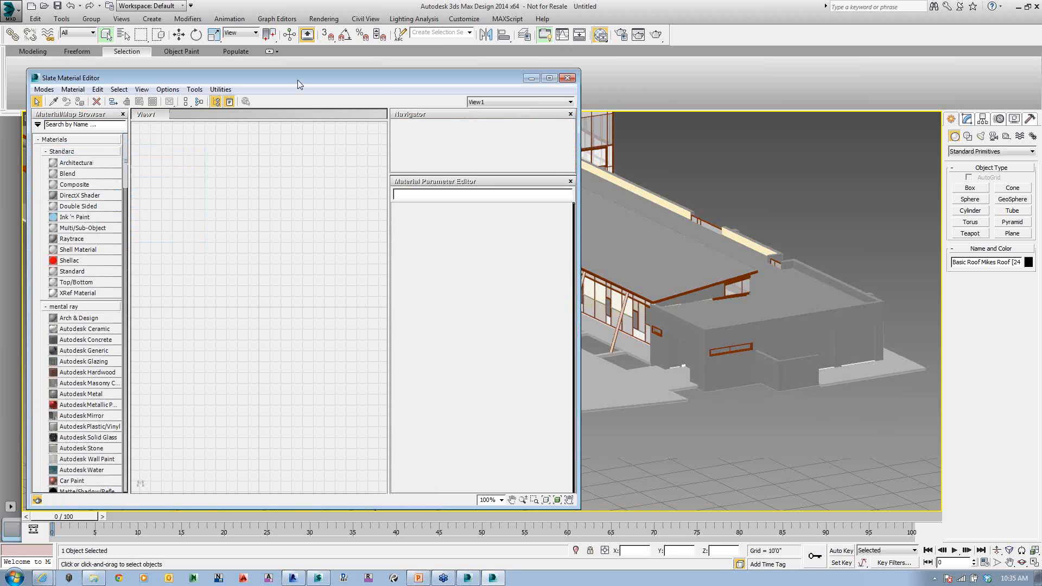
drag(300, 78, 643, 70)
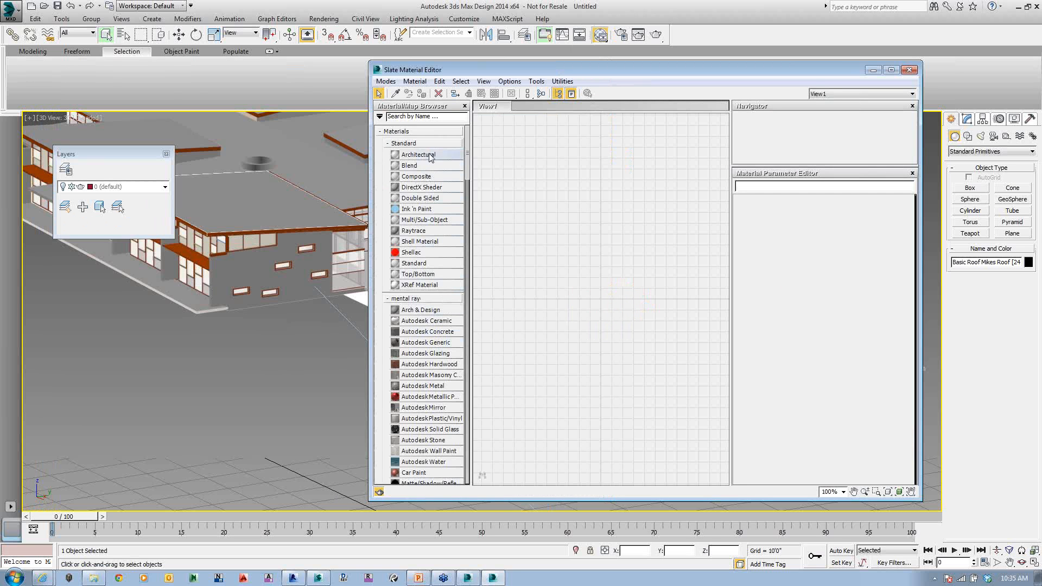
drag(468, 154, 460, 441)
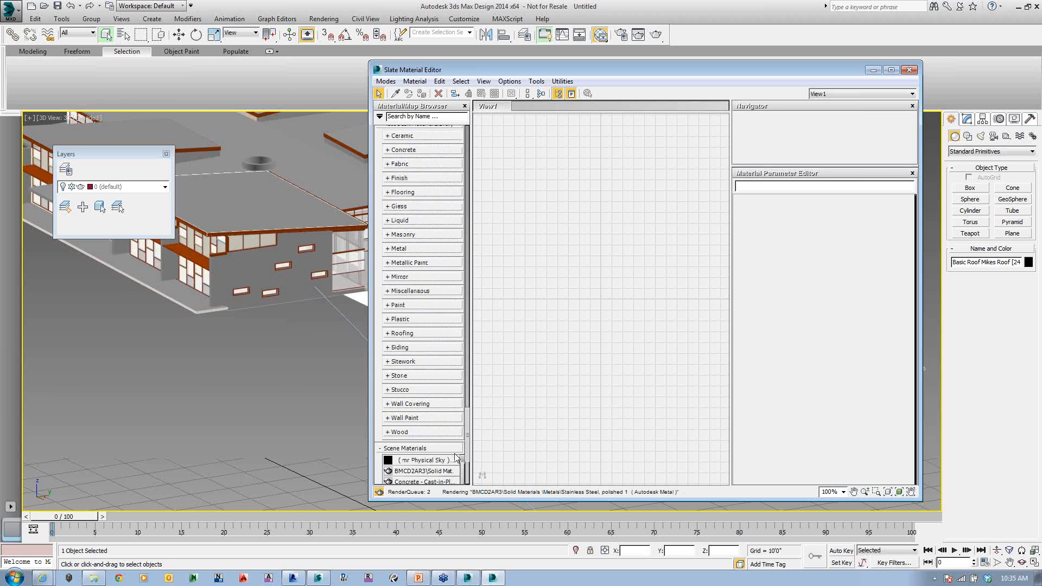
scroll(457, 394, down, 3)
scroll(463, 419, up, 12)
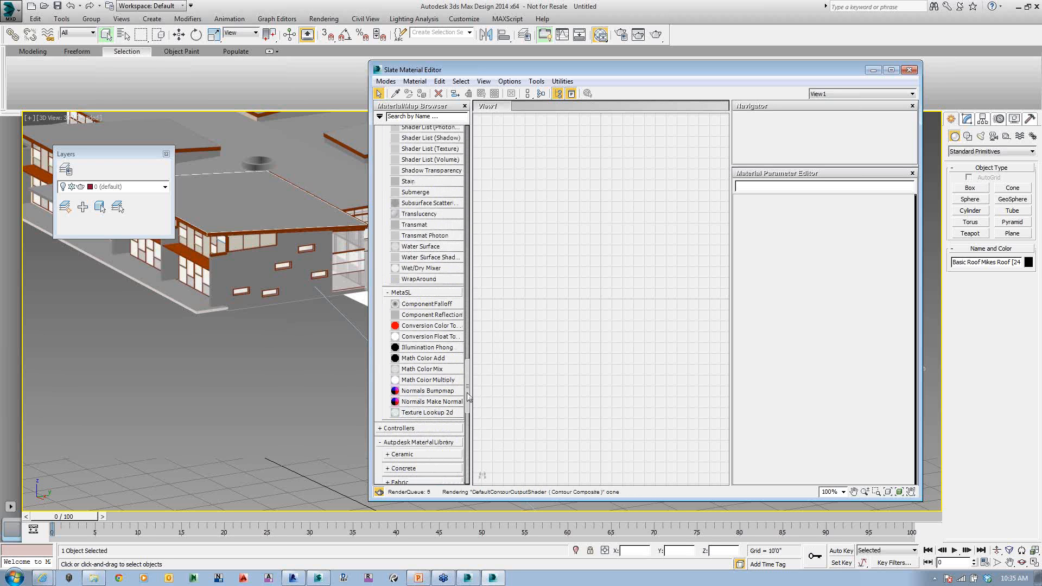
drag(467, 399, 466, 137)
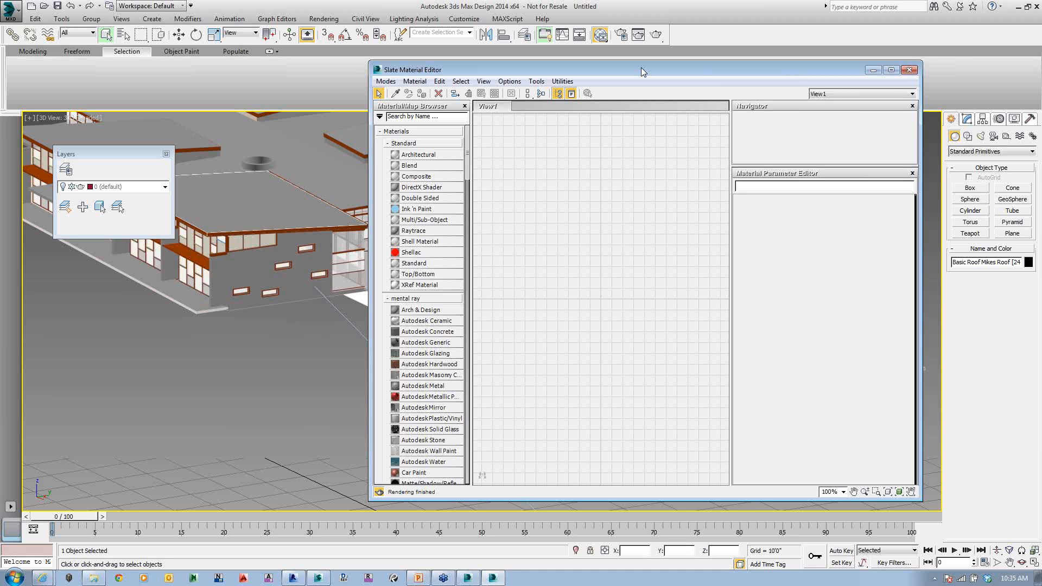
click(909, 70)
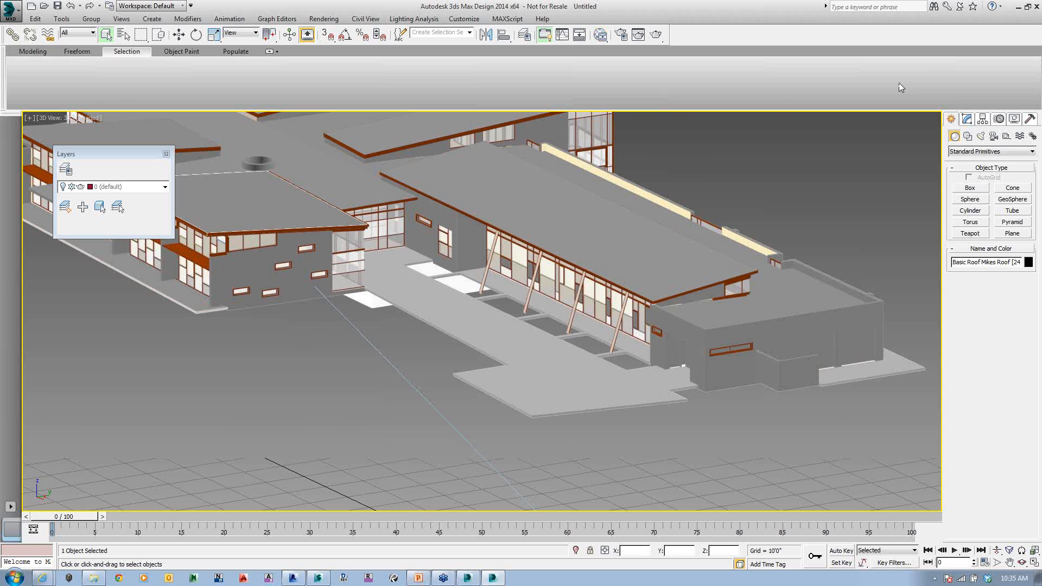
Step: Render the 3D View camera viewport in Production mode and close the rendered frame
click(638, 36)
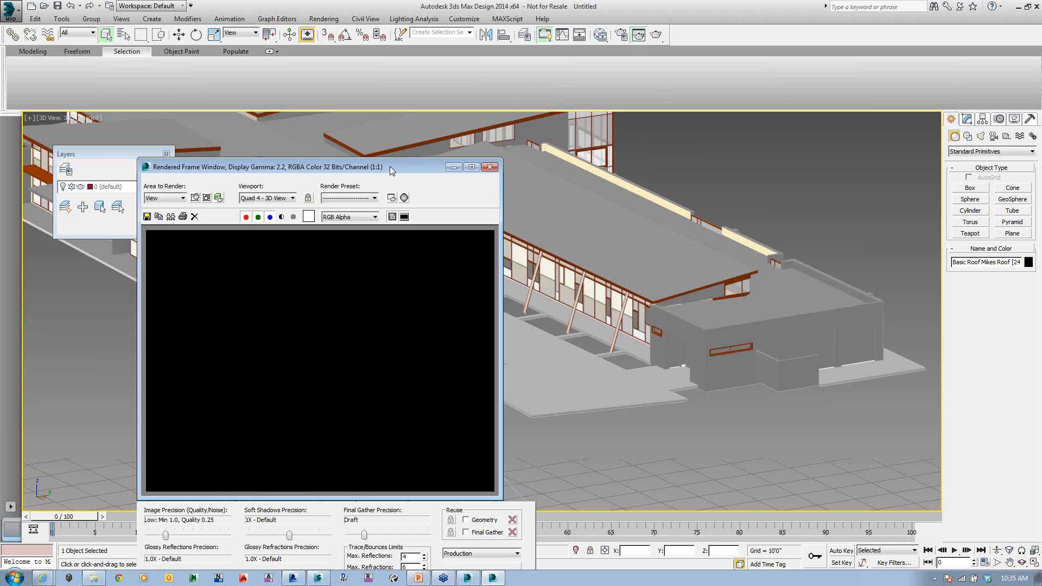
drag(390, 166, 415, 69)
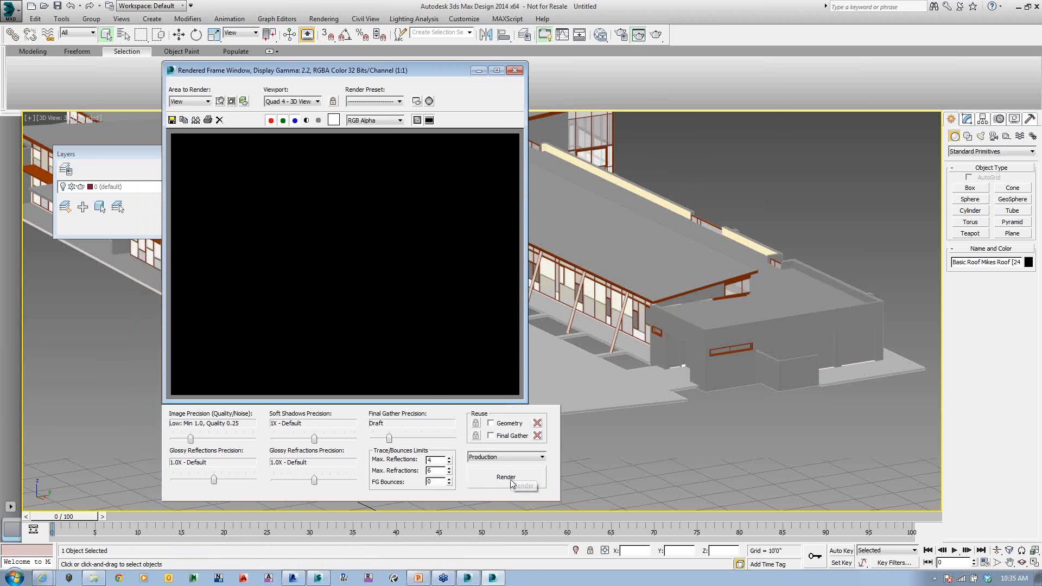
click(511, 480)
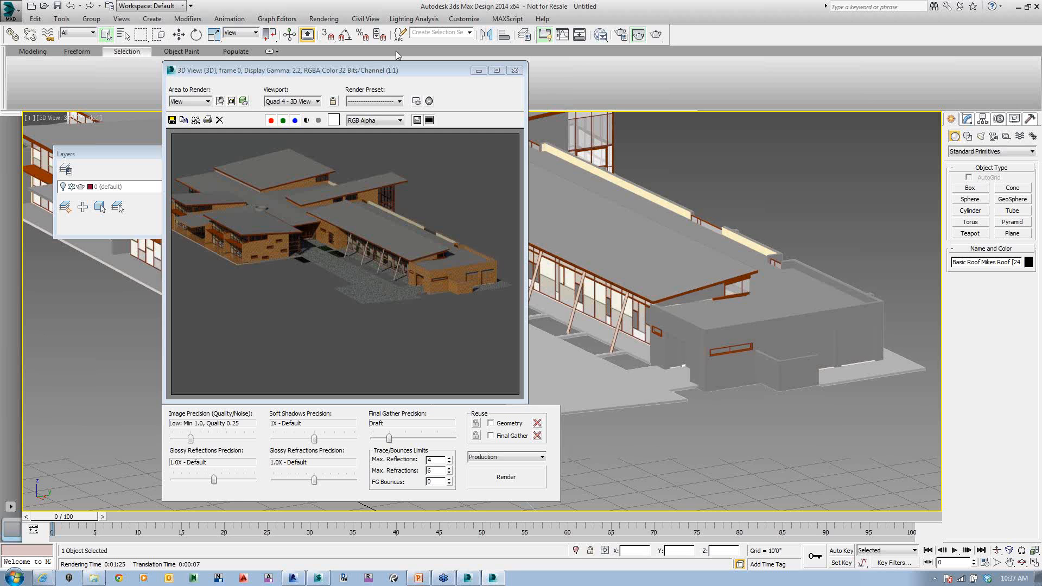
click(514, 70)
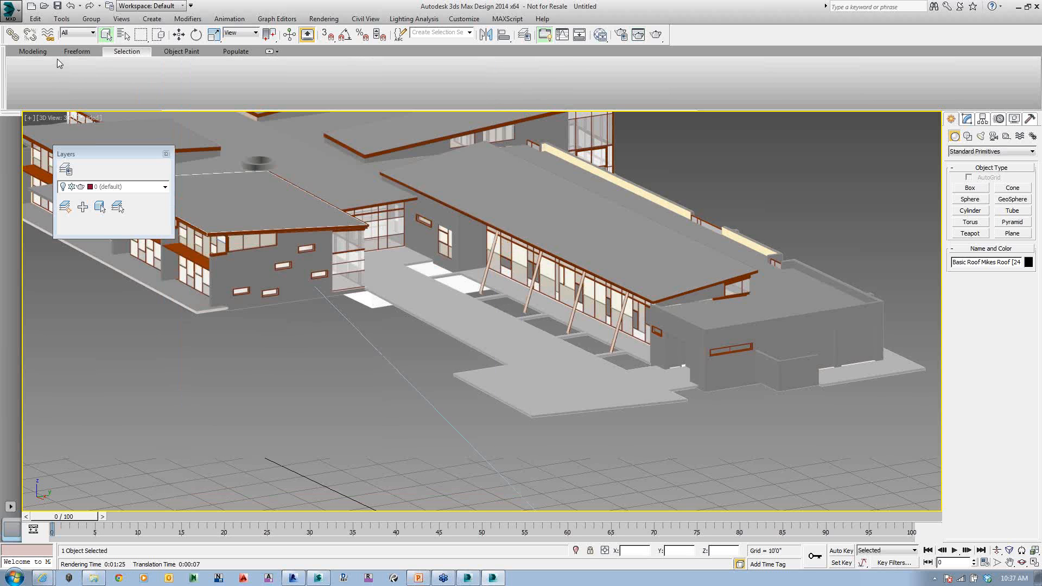
click(237, 50)
click(31, 85)
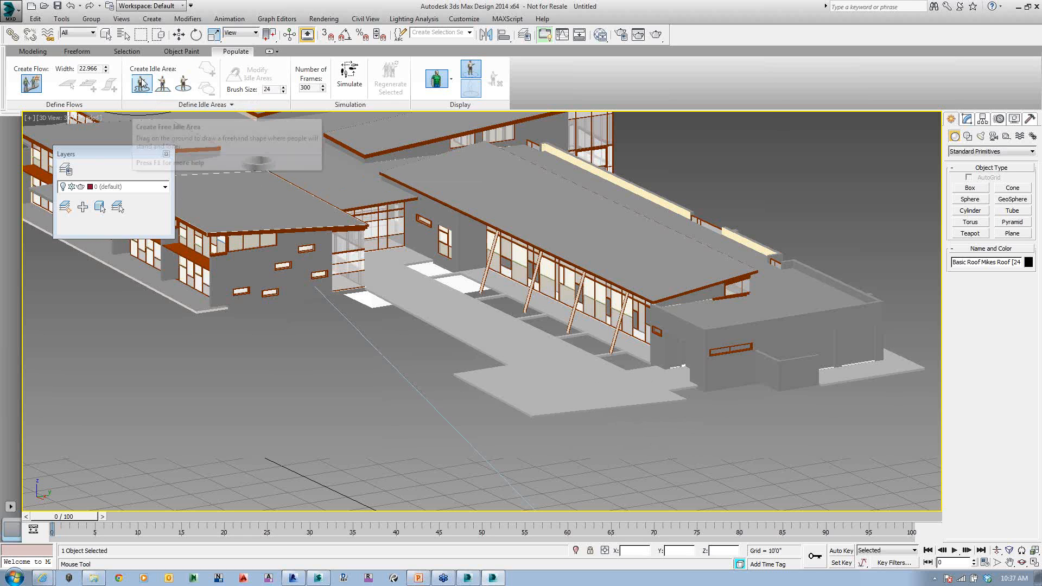
click(144, 83)
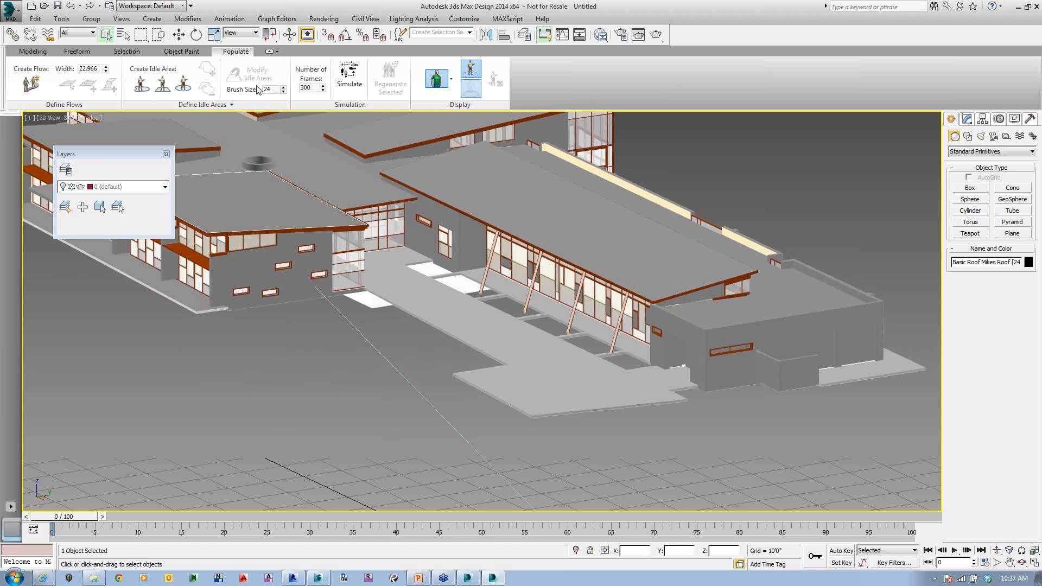
Step: Switch to Revit and look up the Suite Workflows entry for the building model, leaving without starting a workflow
click(1019, 8)
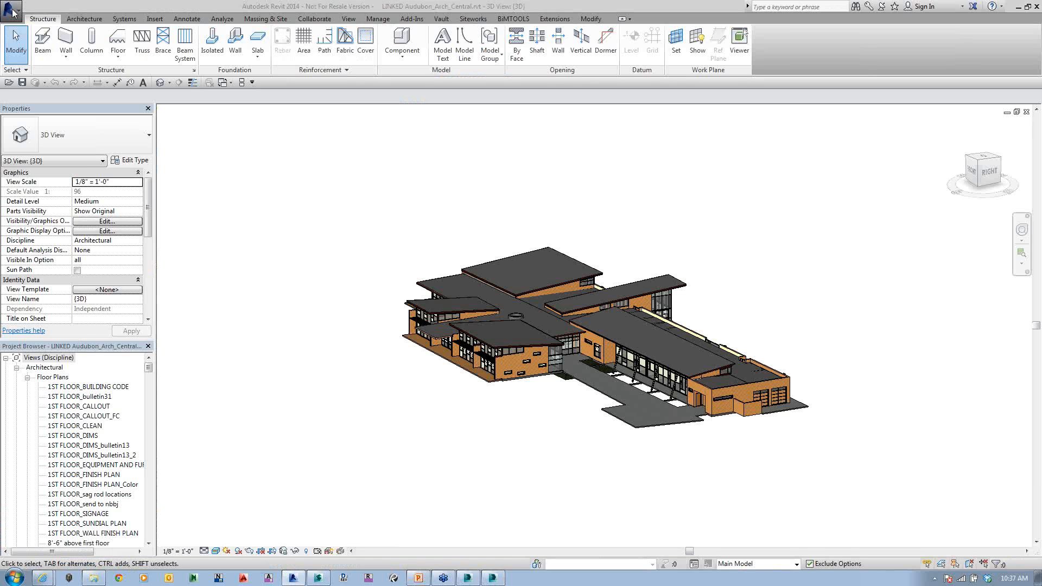
click(11, 9)
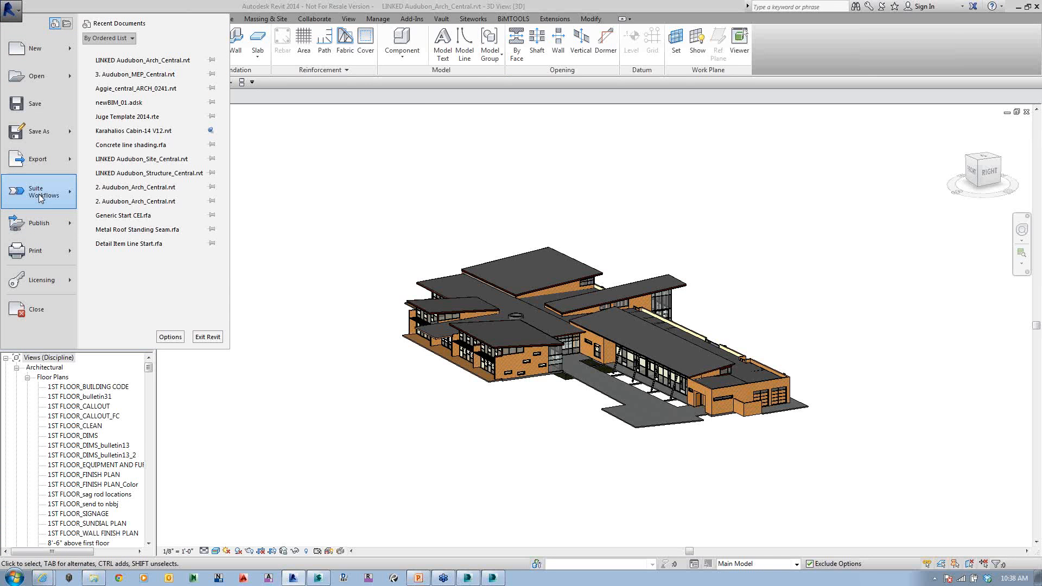
mouse_move(41, 198)
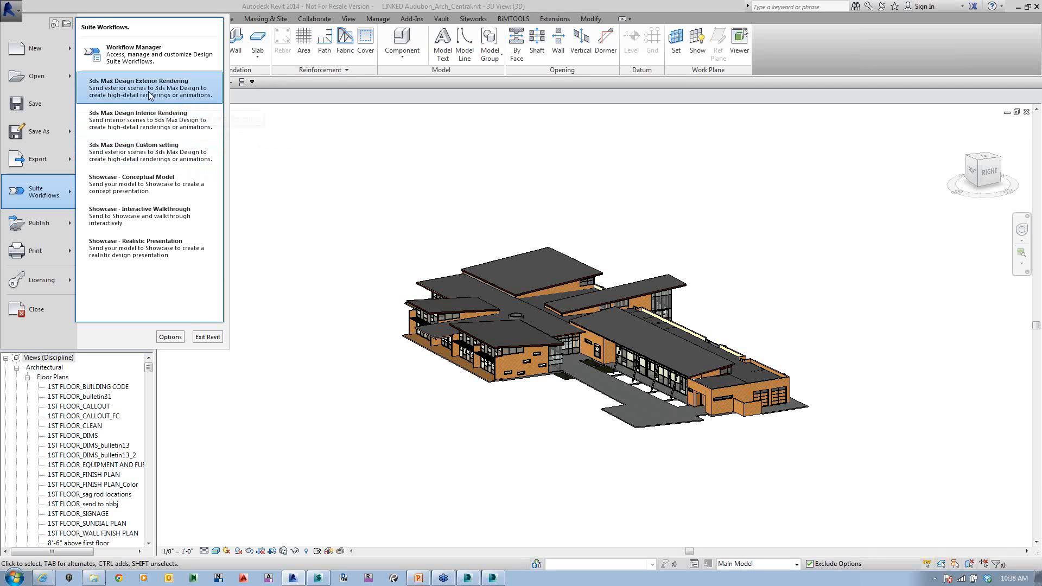
click(333, 176)
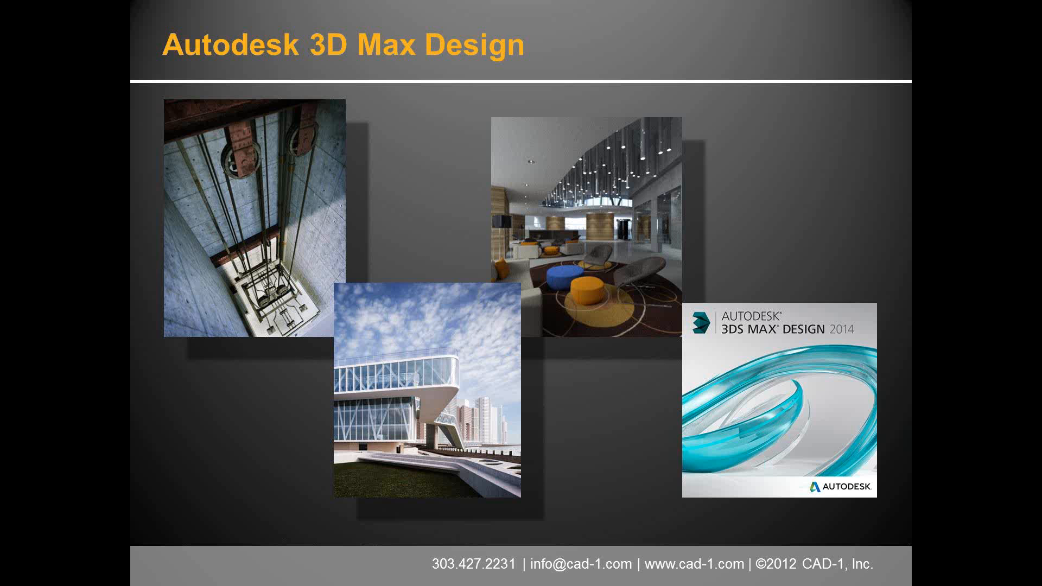
key(Right)
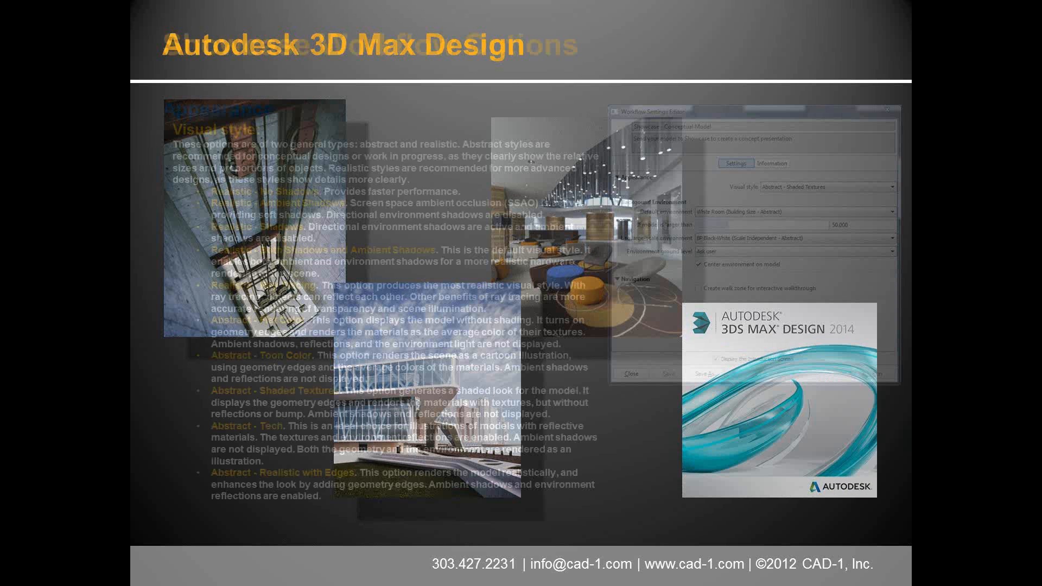
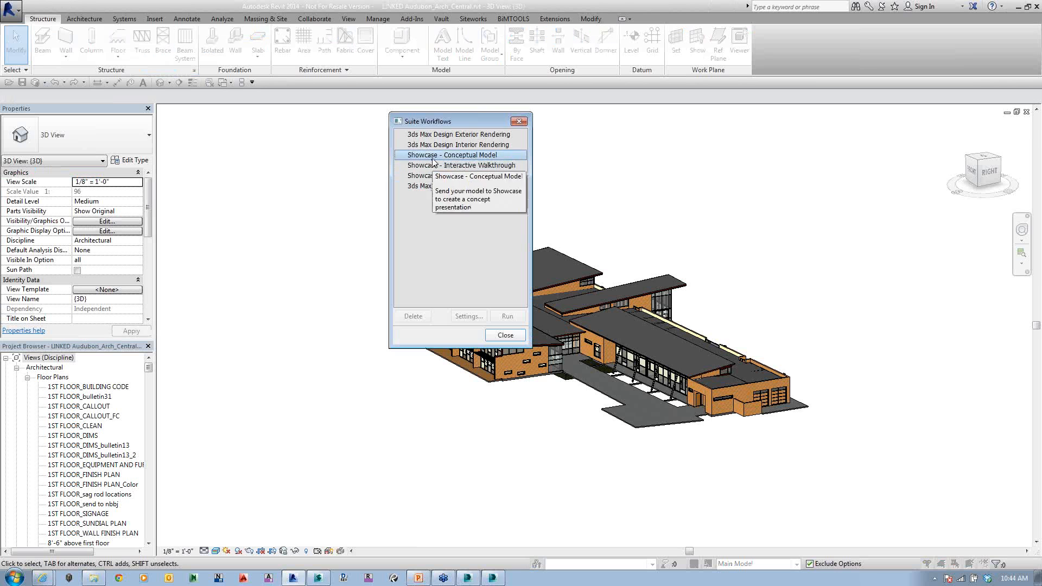
Step: Open the Showcase - Conceptual Model workflow settings and review the visual style, default environment, large-scale environment and ground level choices
click(466, 319)
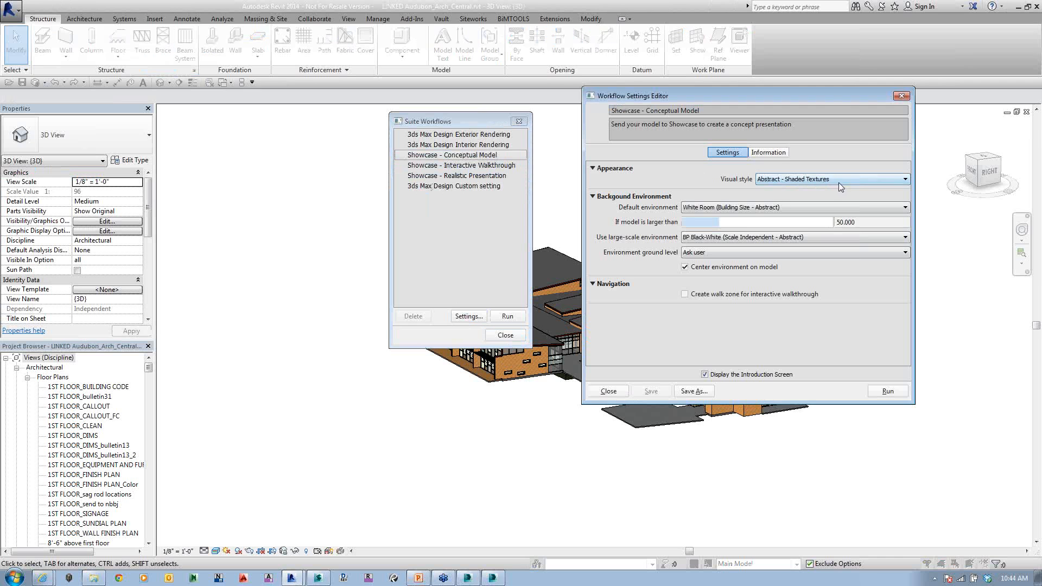
click(839, 181)
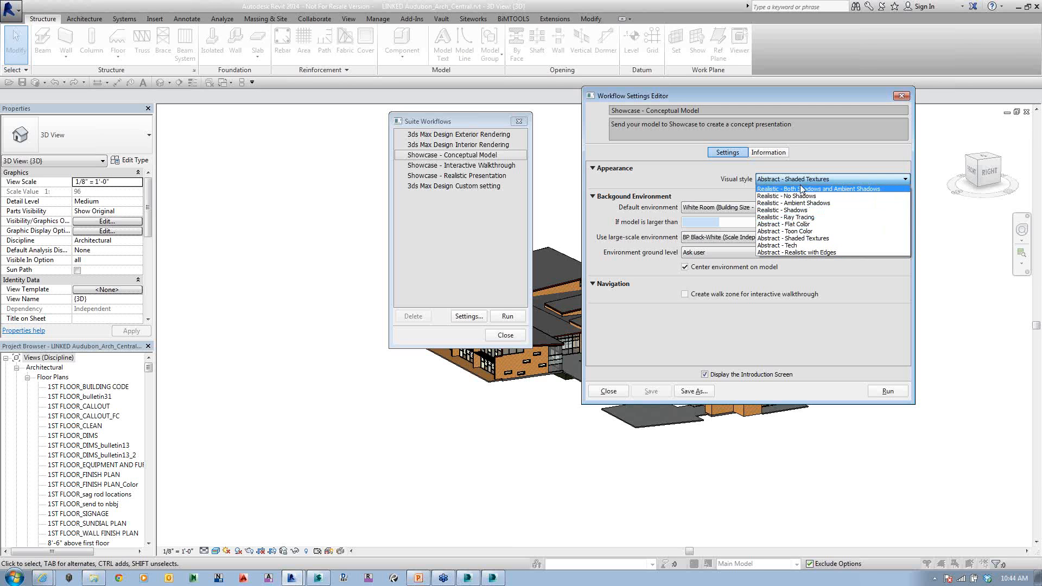
click(845, 277)
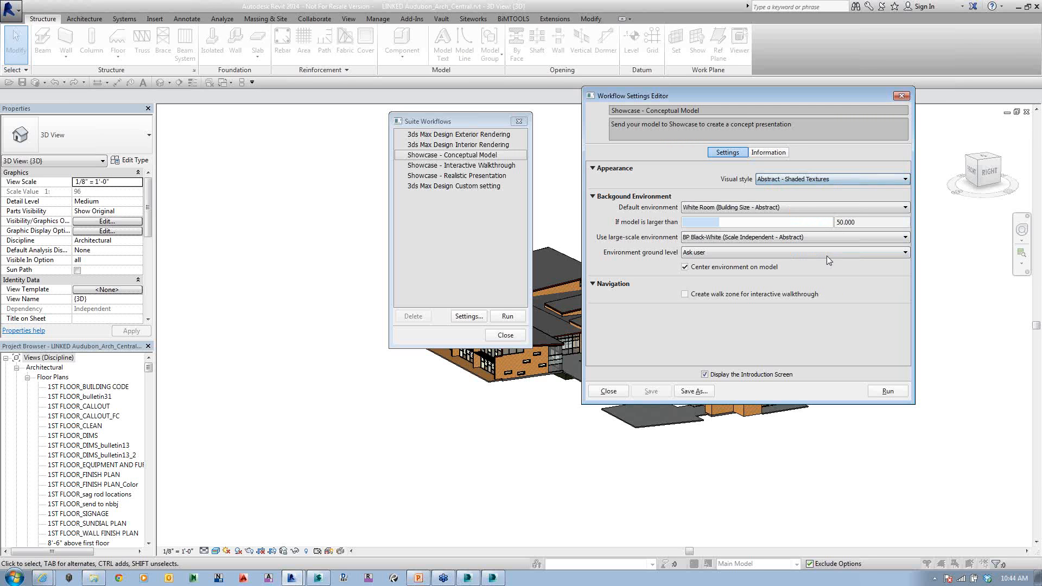
click(768, 211)
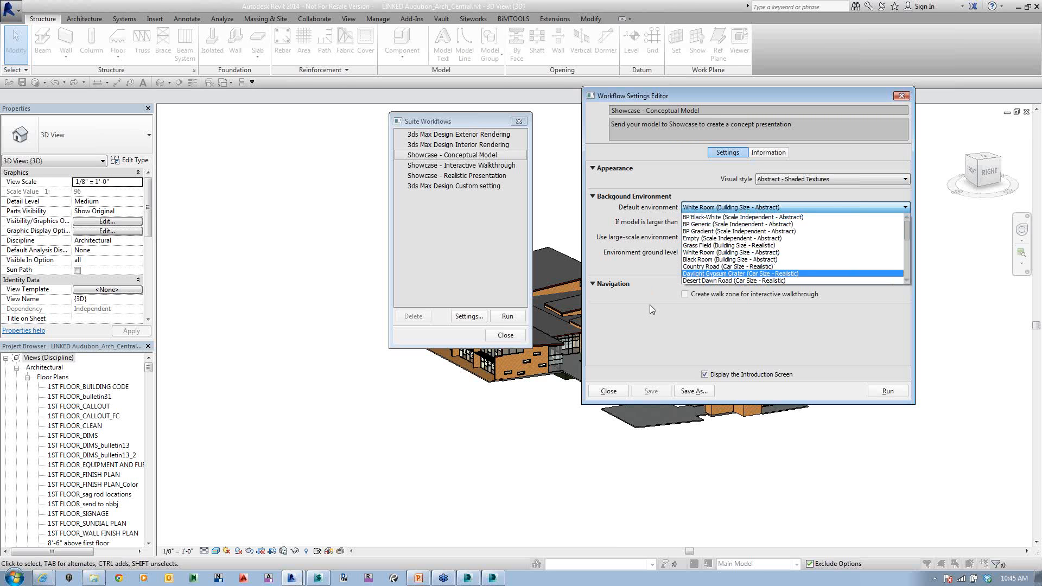
click(669, 294)
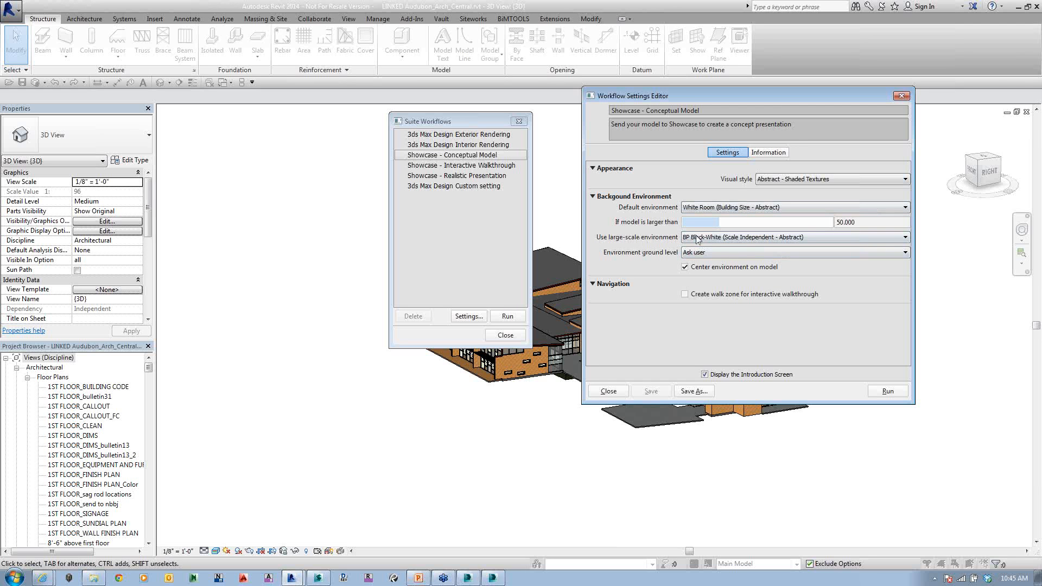
click(712, 239)
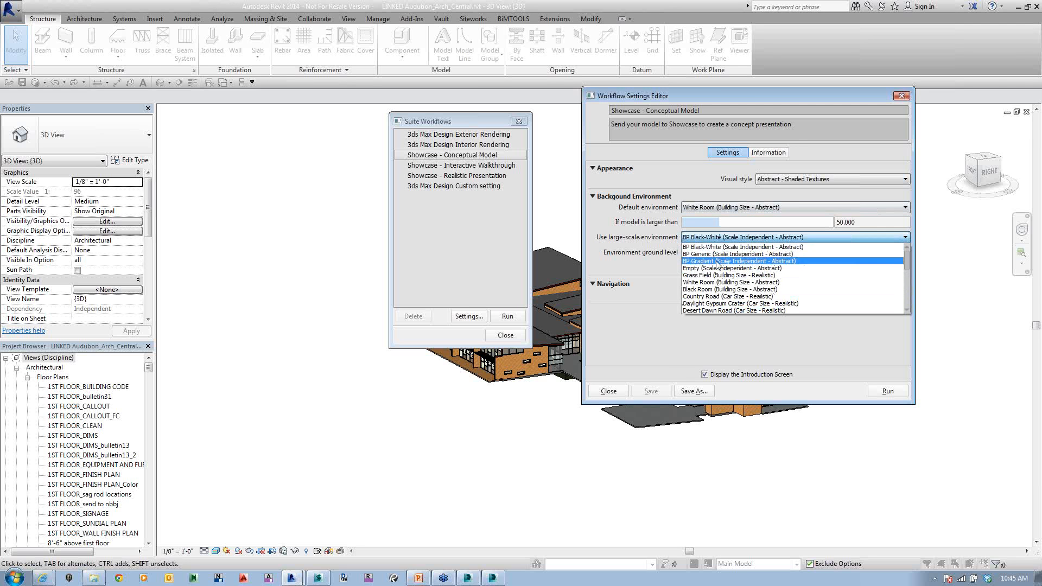
click(653, 311)
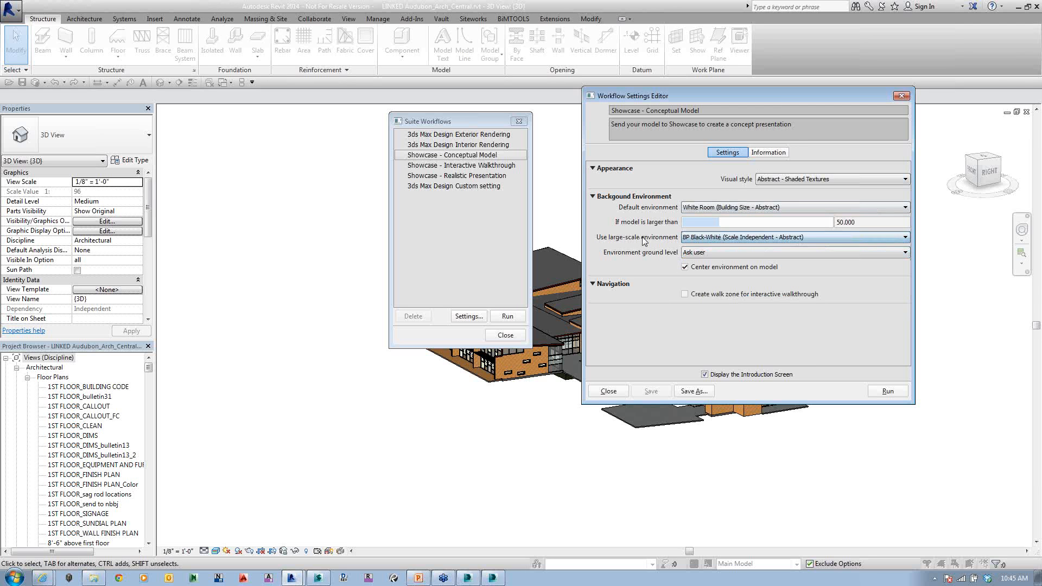
click(720, 253)
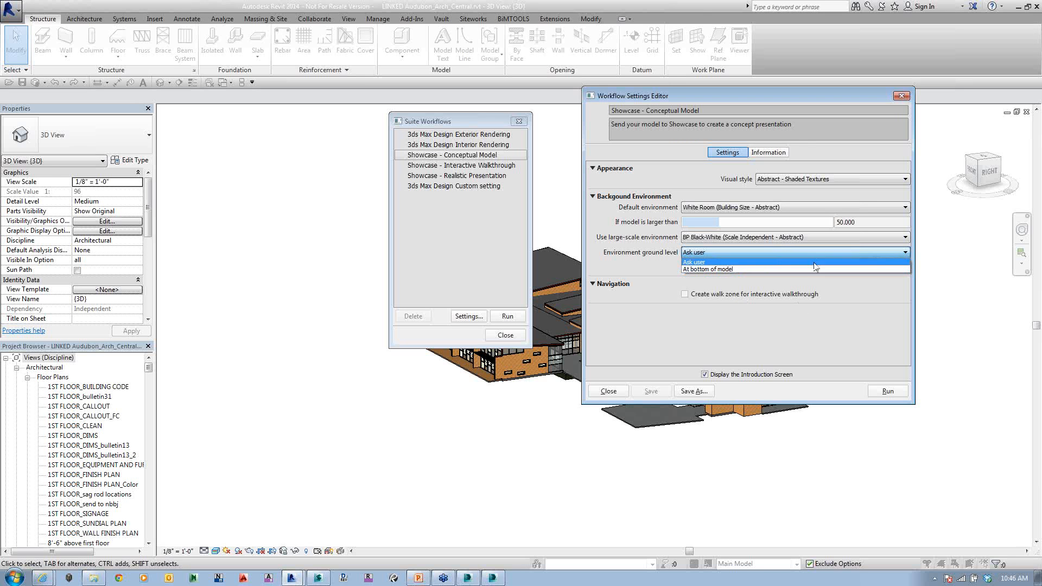
click(834, 303)
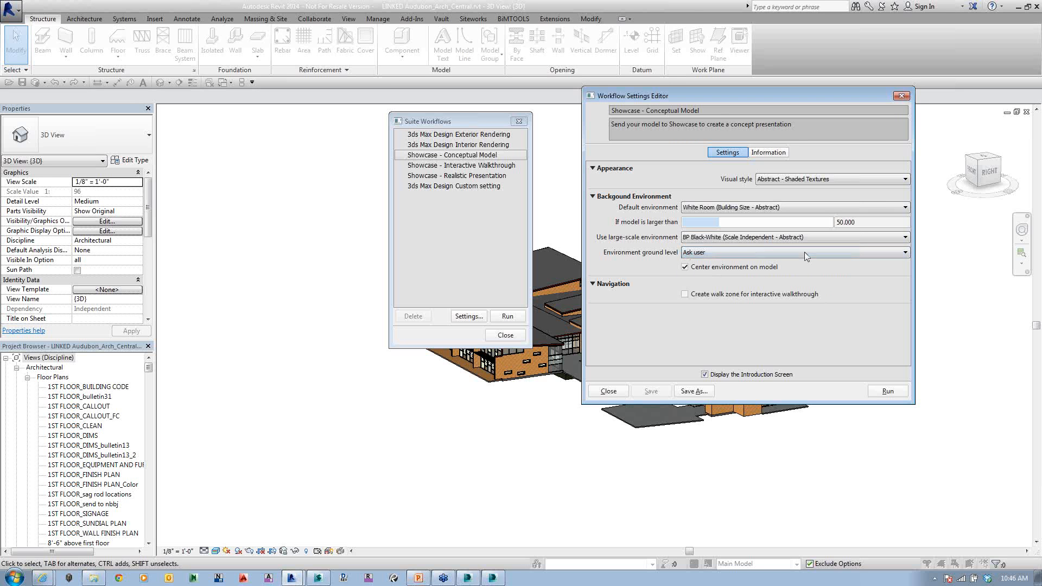
Step: Read the Conceptual Model workflow's keywords and template information, and close its settings without saving changes
click(765, 152)
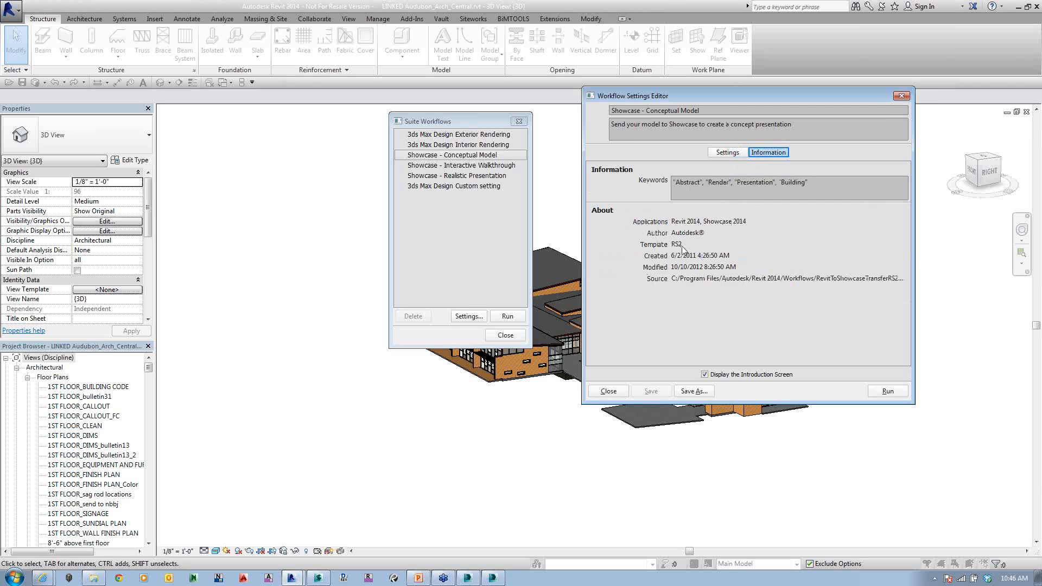
click(727, 152)
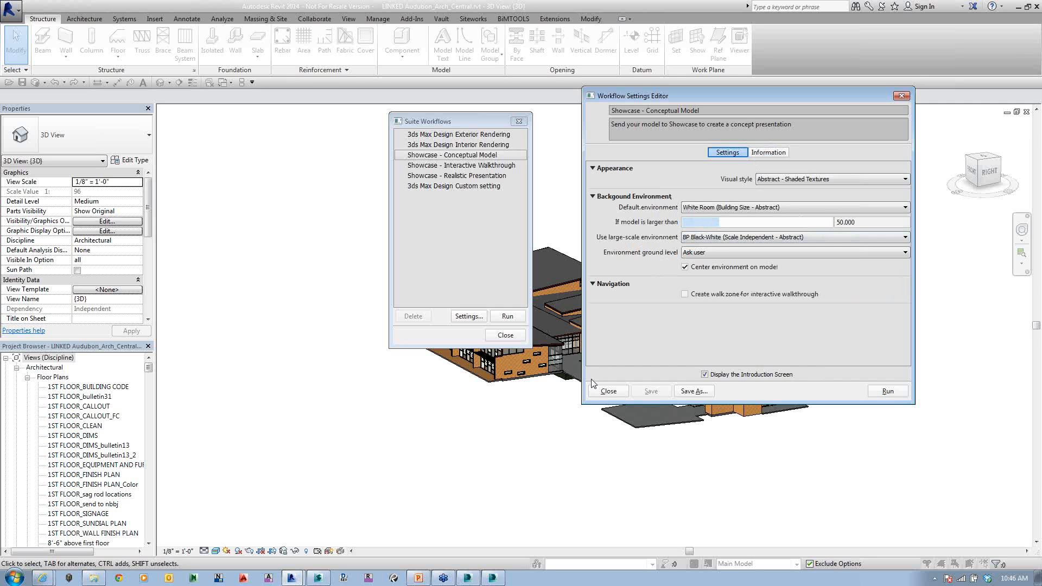
click(599, 391)
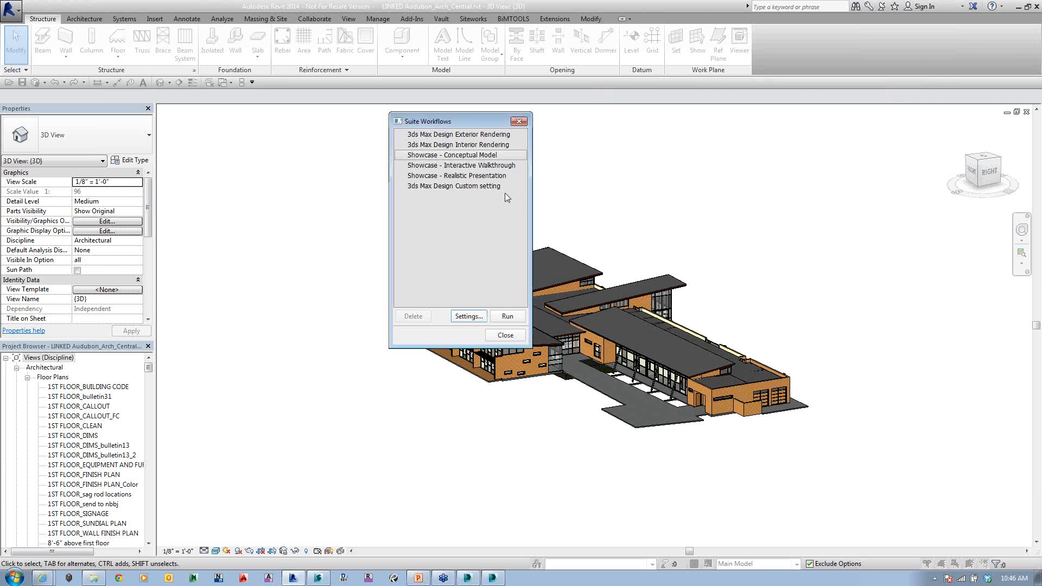
Step: In the Showcase - Interactive Walkthrough settings, set the ground level to At bottom of model and the large-scale environment to Grass Field (Building Size - Realistic)
right_click(452, 166)
click(482, 169)
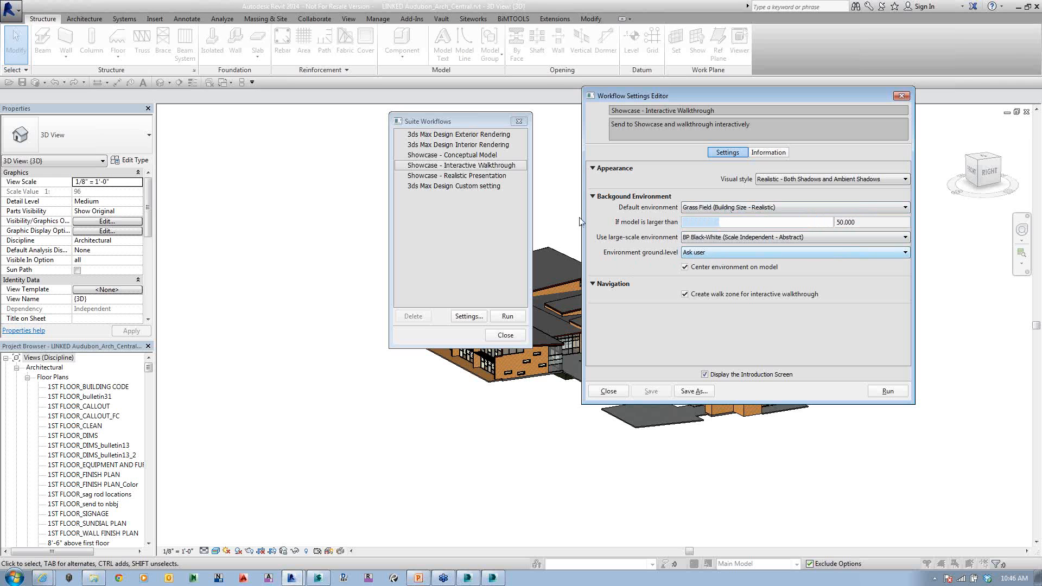
click(697, 252)
click(694, 269)
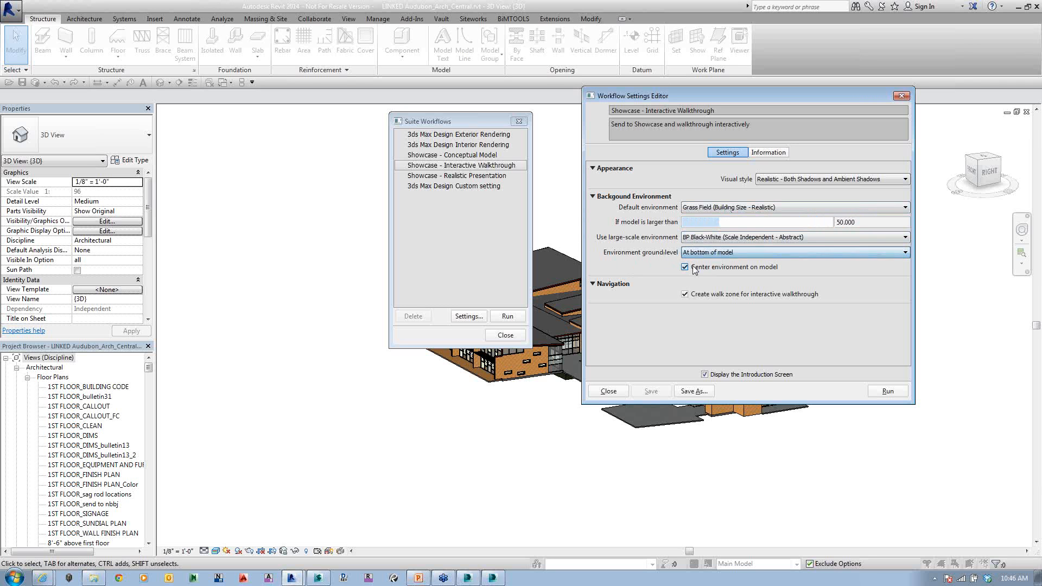
click(723, 238)
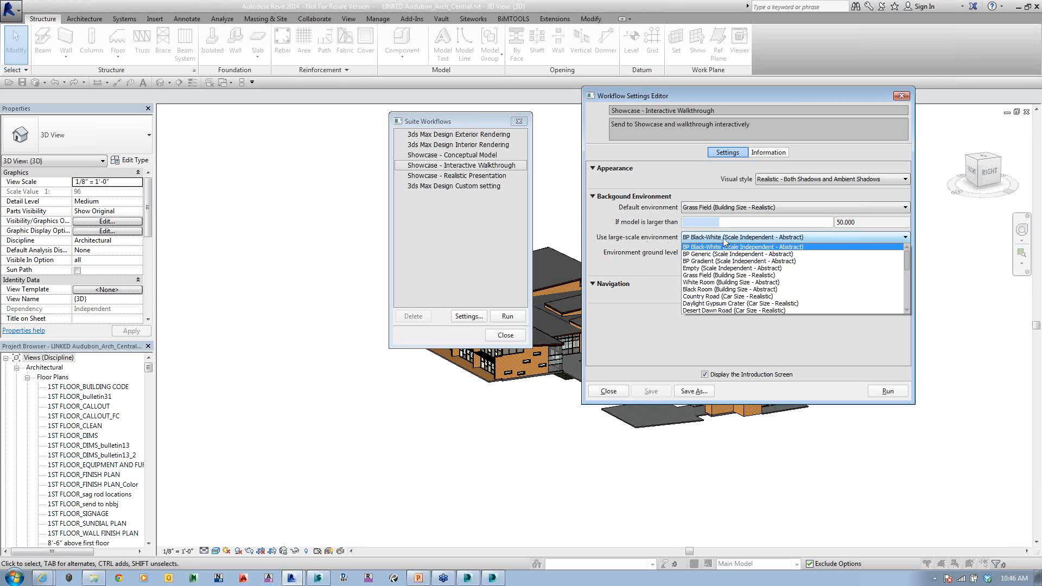
click(716, 276)
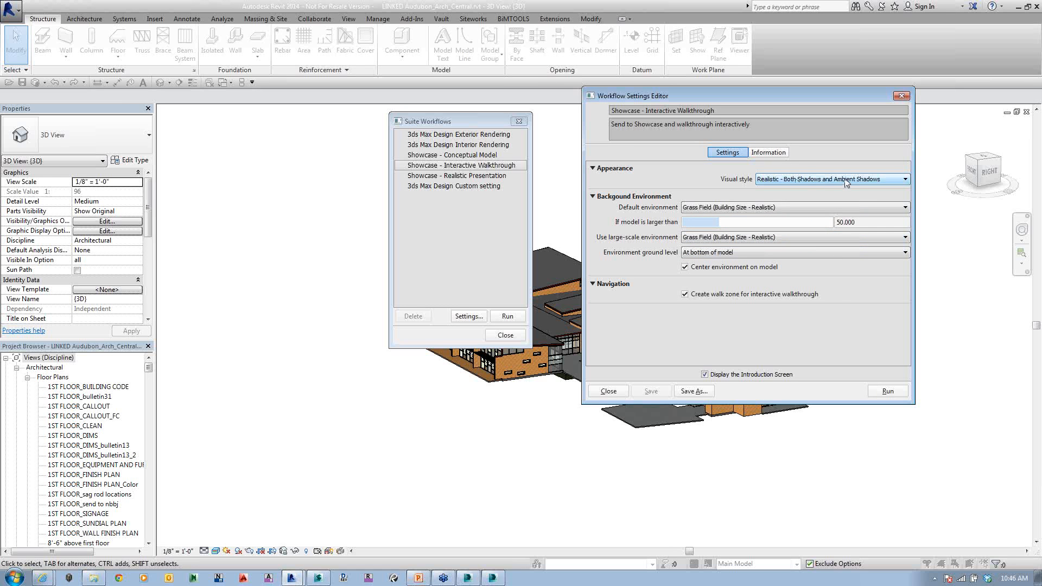
Step: Run the Interactive Walkthrough workflow with the Active Showcase Session, Autodesk Showcase 2014, as the import destination
click(888, 392)
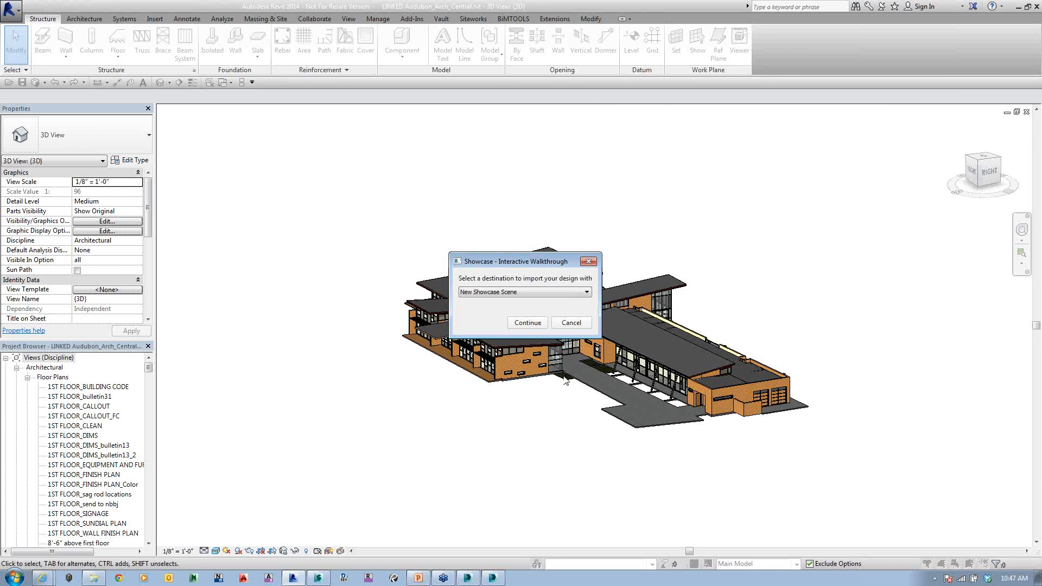
click(471, 292)
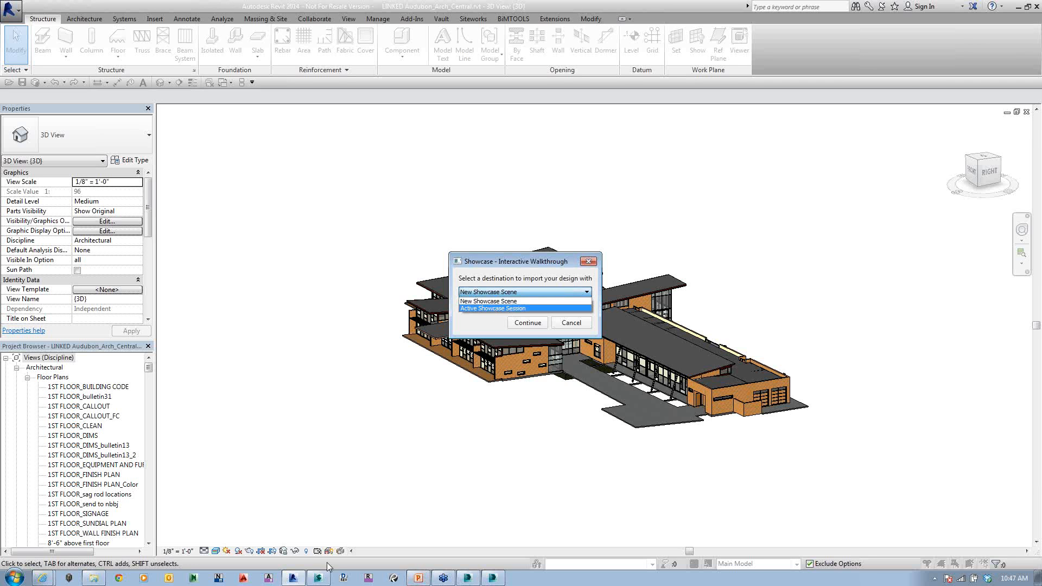
click(494, 308)
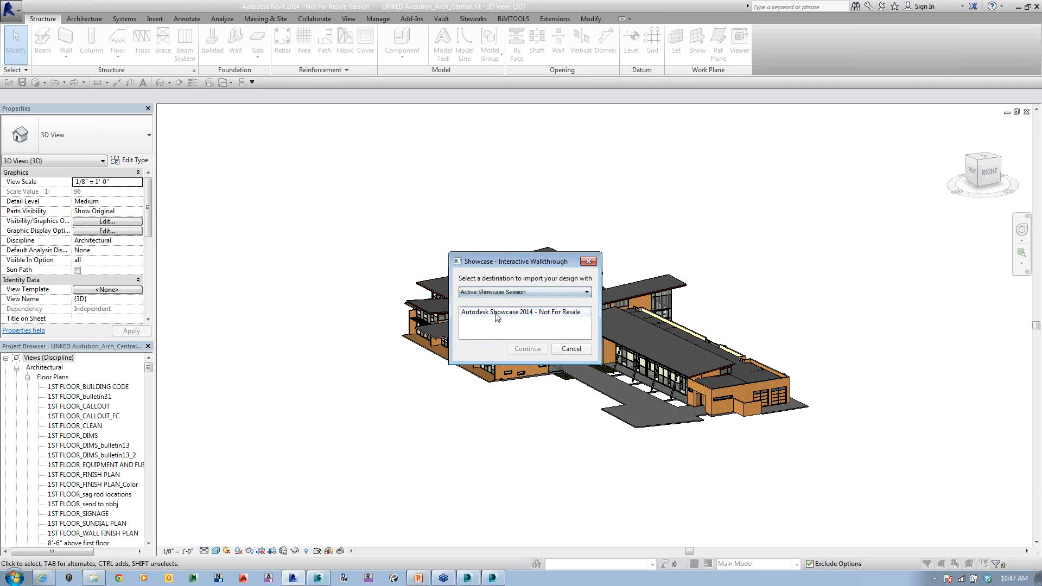
click(534, 332)
click(528, 349)
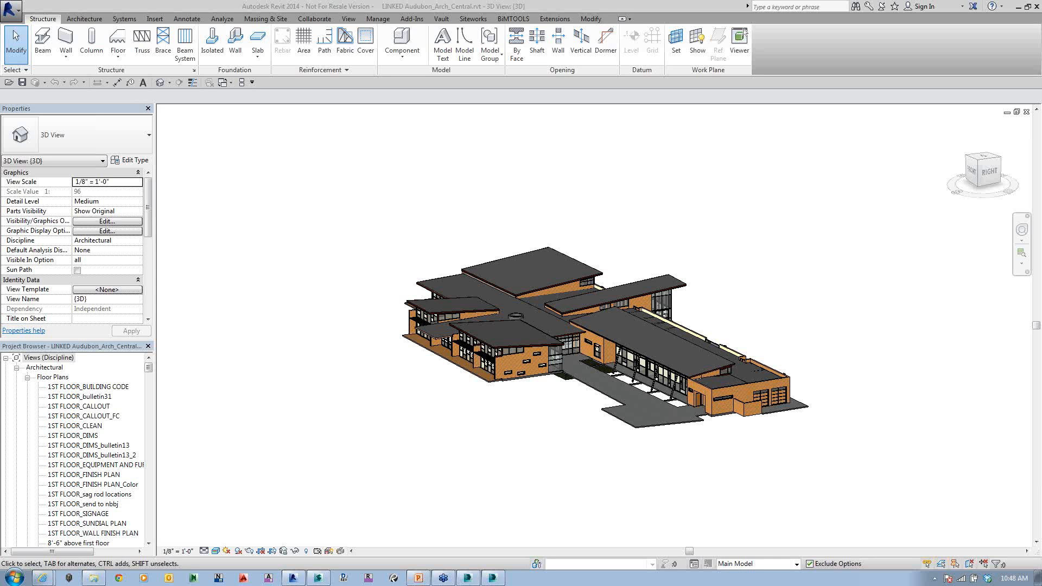
Step: Switch to Showcase, select the whole floating building and lower it vertically until it rests on the grass field
click(324, 581)
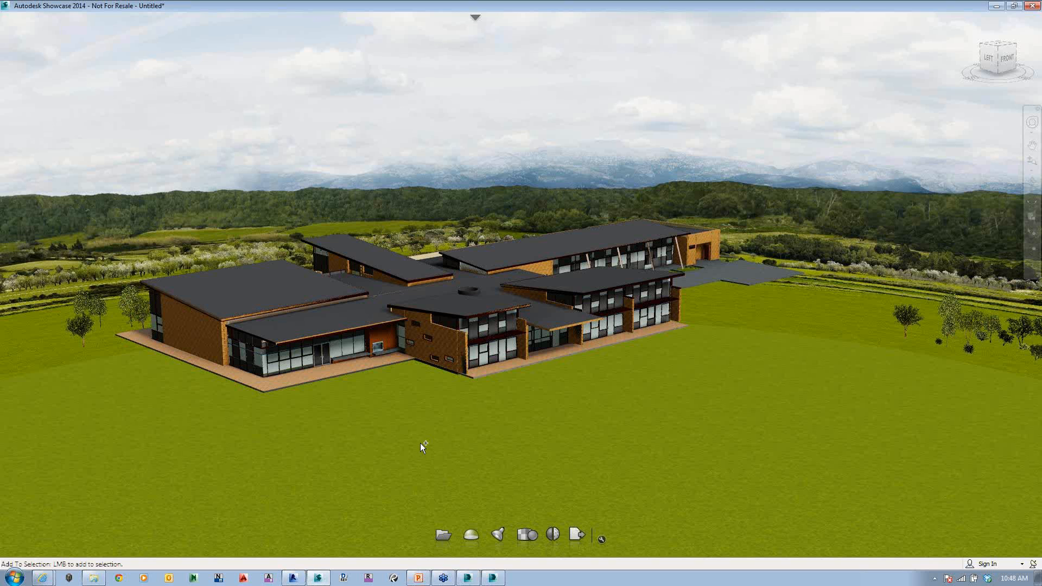
mouse_move(420, 443)
mouse_down()
mouse_move(435, 363)
mouse_move(210, 481)
mouse_move(527, 305)
mouse_move(410, 467)
mouse_move(466, 535)
mouse_move(495, 415)
mouse_move(162, 140)
mouse_move(393, 334)
mouse_up()
scroll(393, 334, down, 3)
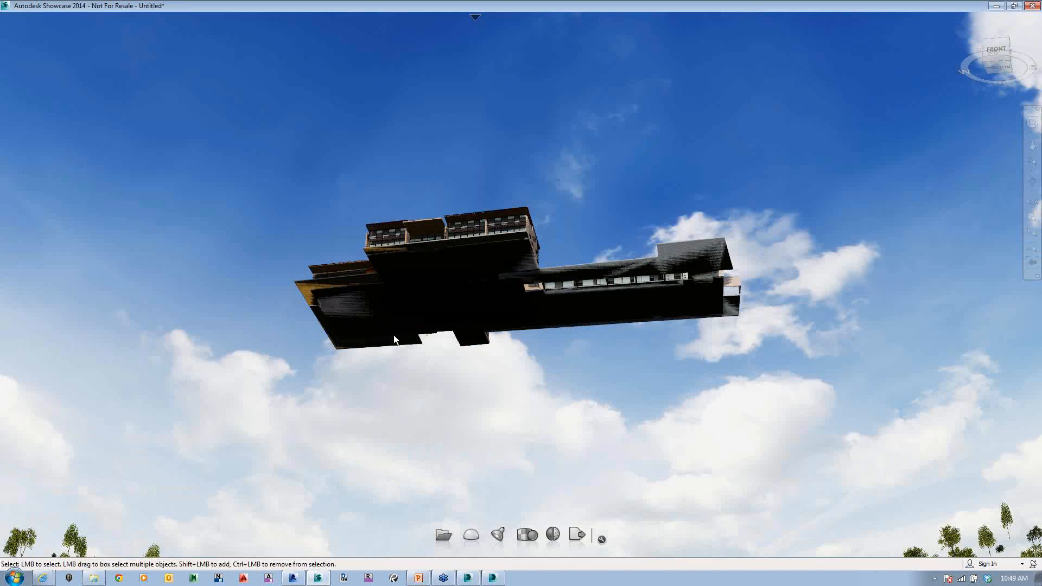
scroll(394, 337, down, 5)
alt+middle_drag(467, 397, 467, 454)
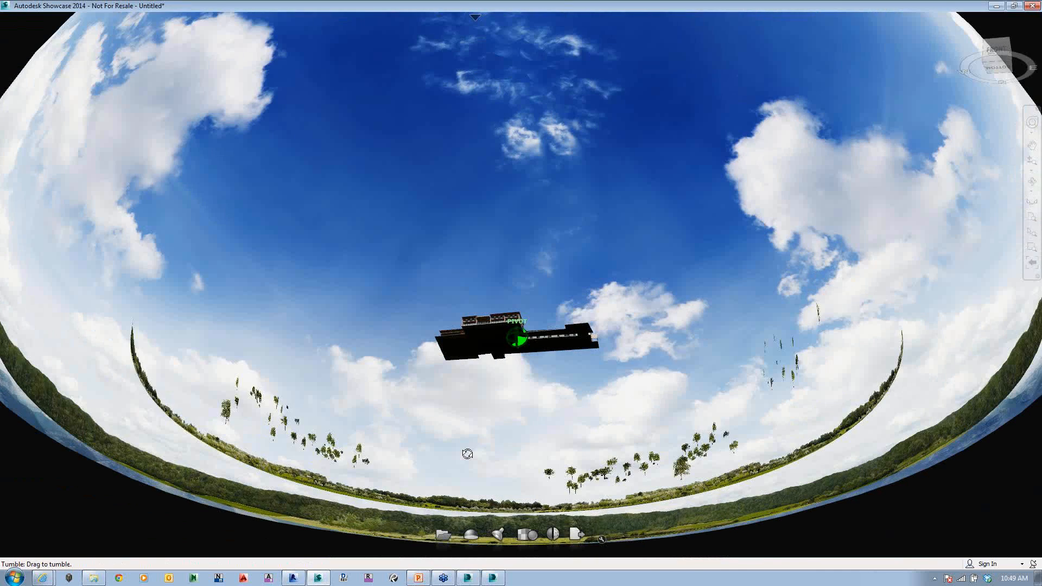
scroll(468, 454, up, 4)
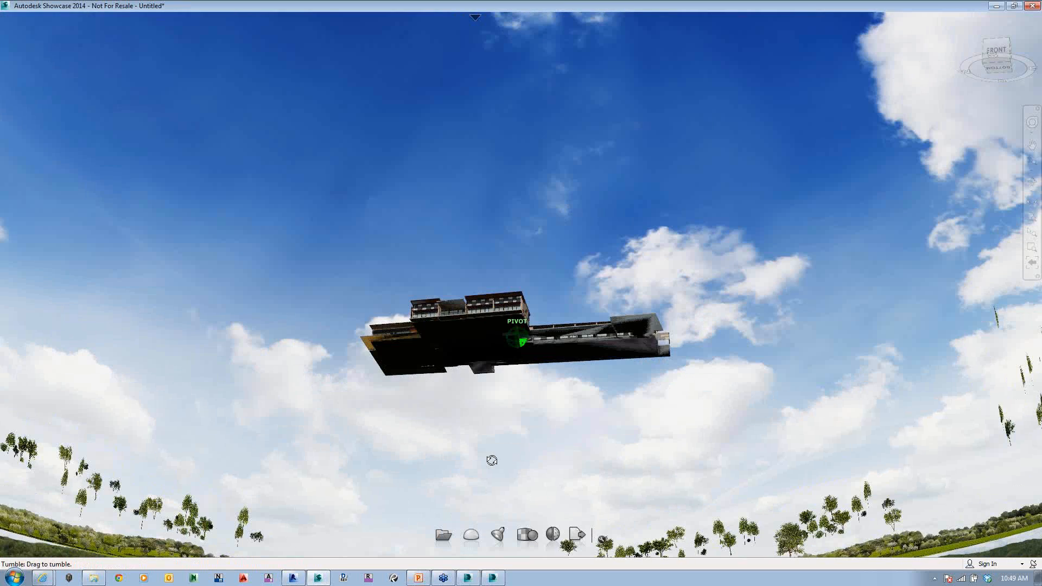
drag(491, 461, 460, 583)
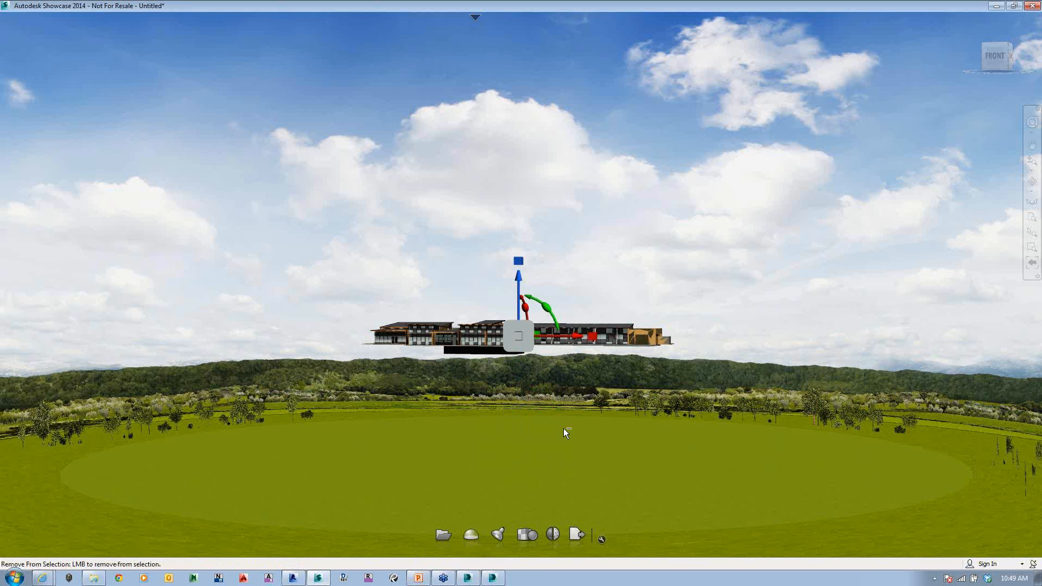
drag(305, 247, 722, 412)
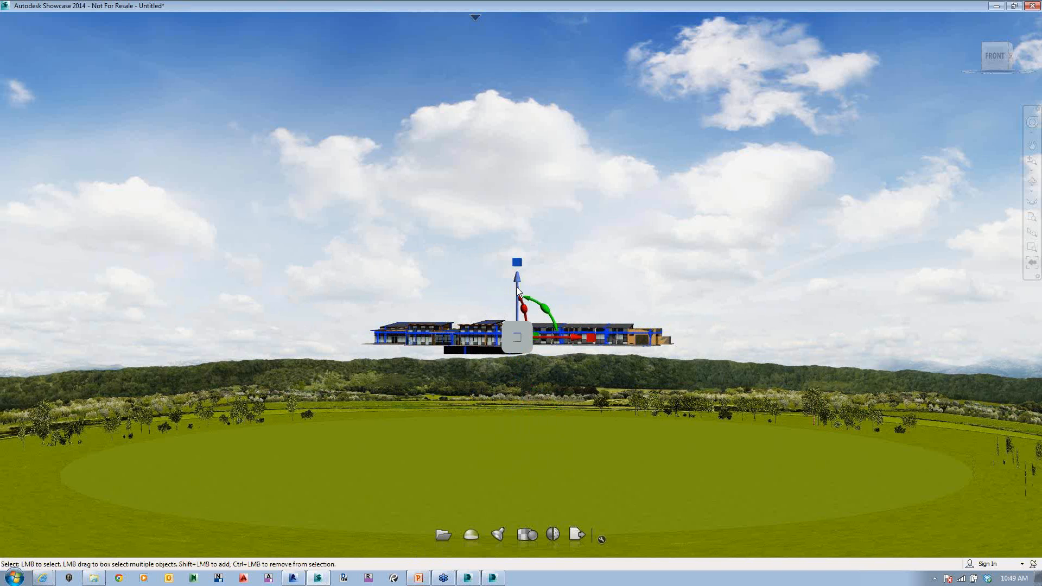
drag(516, 292, 521, 428)
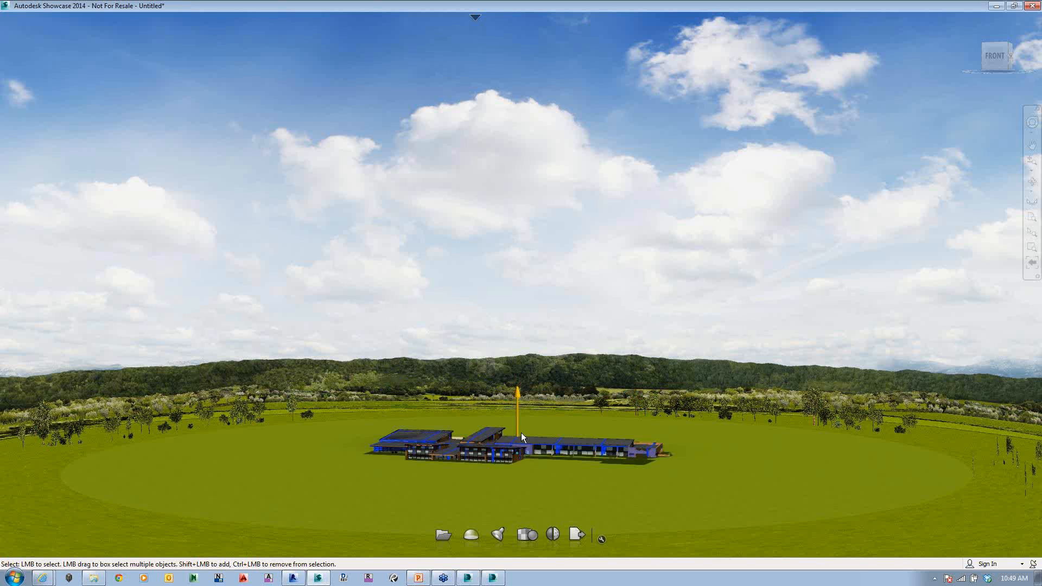
drag(521, 424, 520, 397)
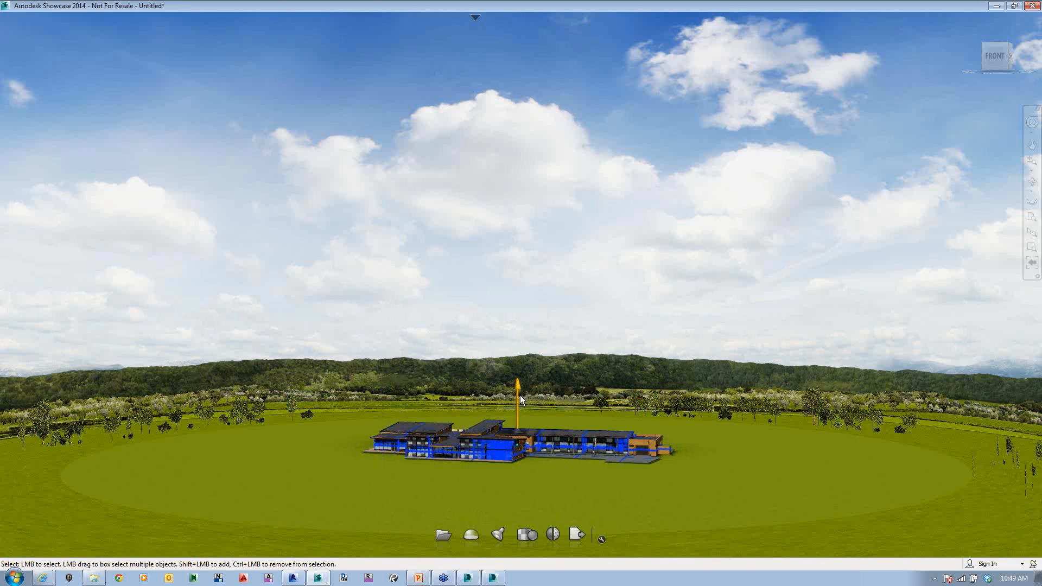
click(578, 481)
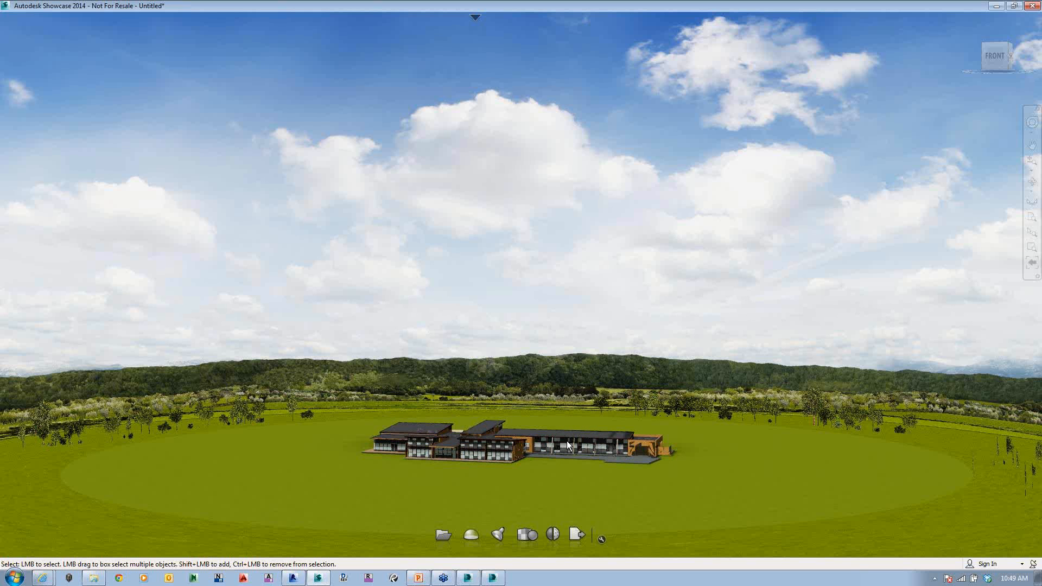
Step: Inspect the building on the grass field up close, from the front around to the paved entrance on its right side
scroll(566, 441, up, 1)
scroll(567, 441, up, 4)
middle_drag(566, 441, 383, 285)
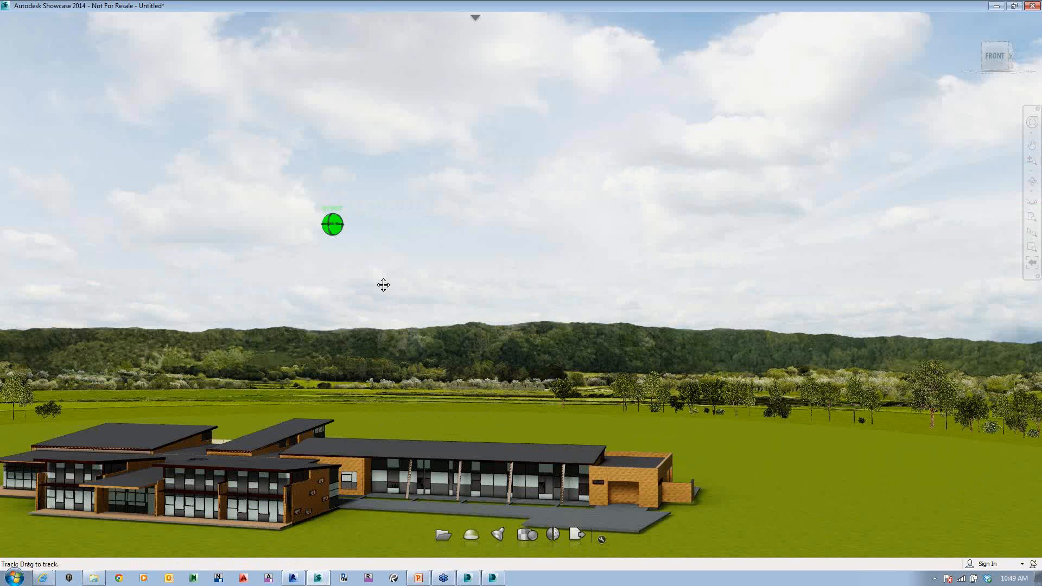
mouse_move(383, 285)
mouse_down()
mouse_move(266, 449)
mouse_move(820, 366)
mouse_move(756, 359)
mouse_up()
middle_drag(756, 358, 618, 197)
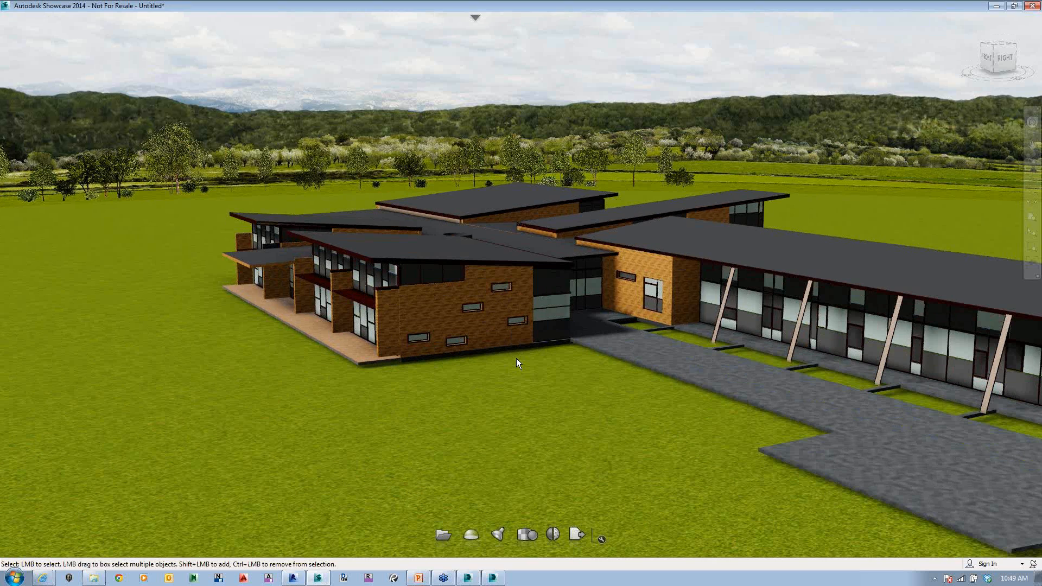
alt+drag(516, 358, 713, 372)
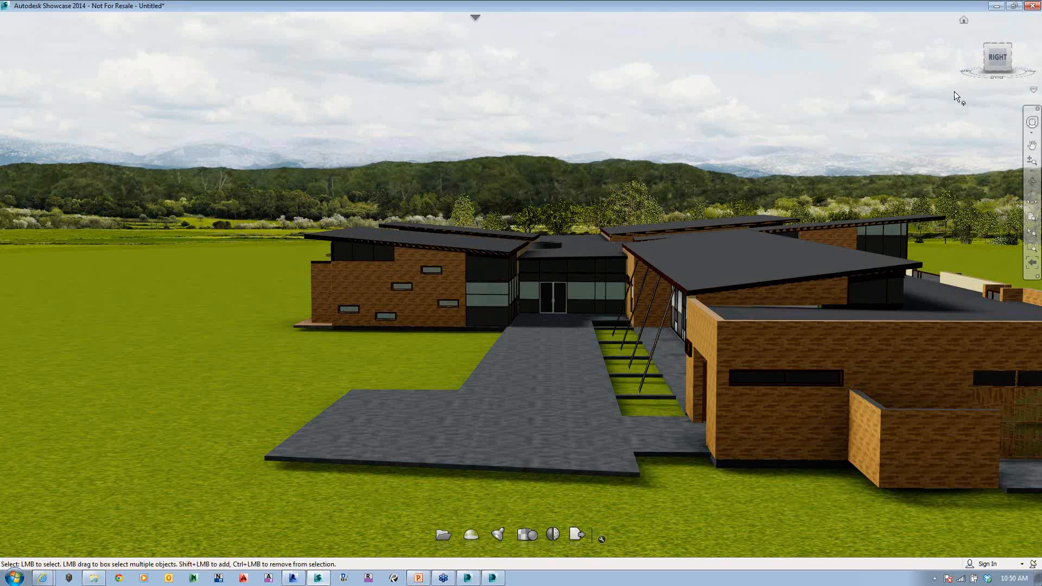
Step: Open the Material Library and select all objects that share the material of the far wing's wood panel exterior wall
click(475, 18)
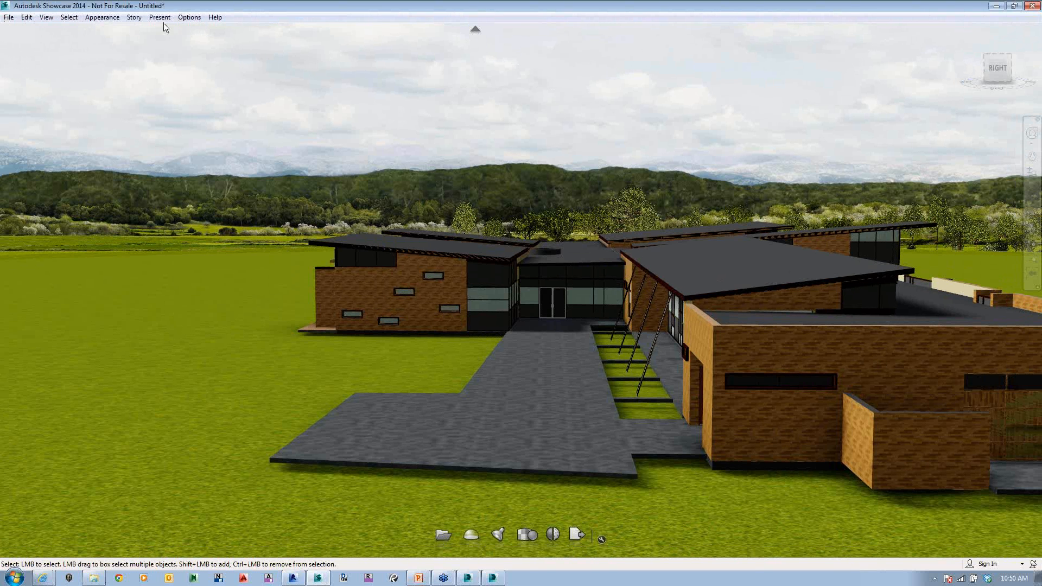
click(46, 17)
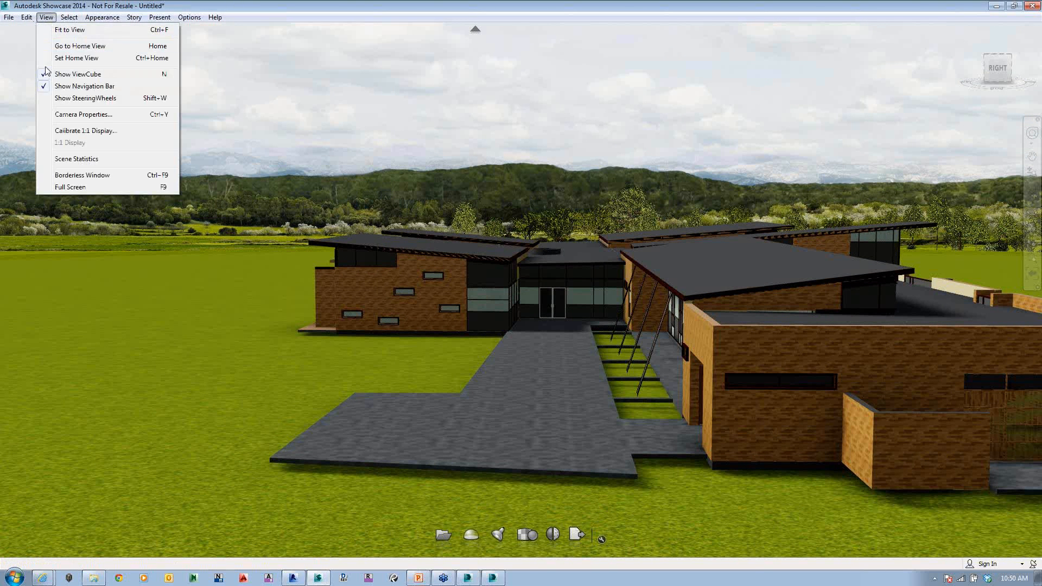
mouse_move(104, 22)
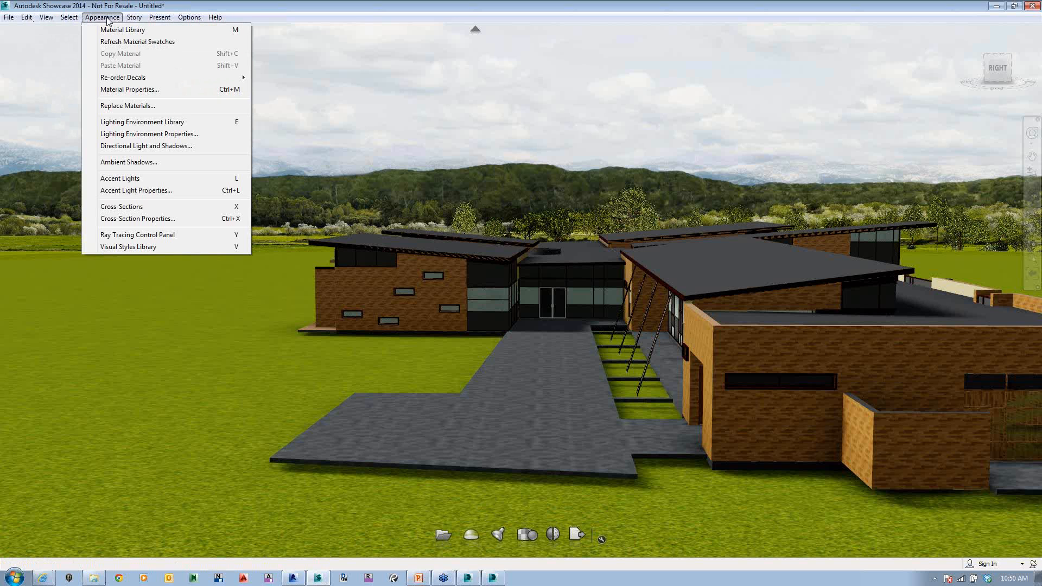
click(108, 31)
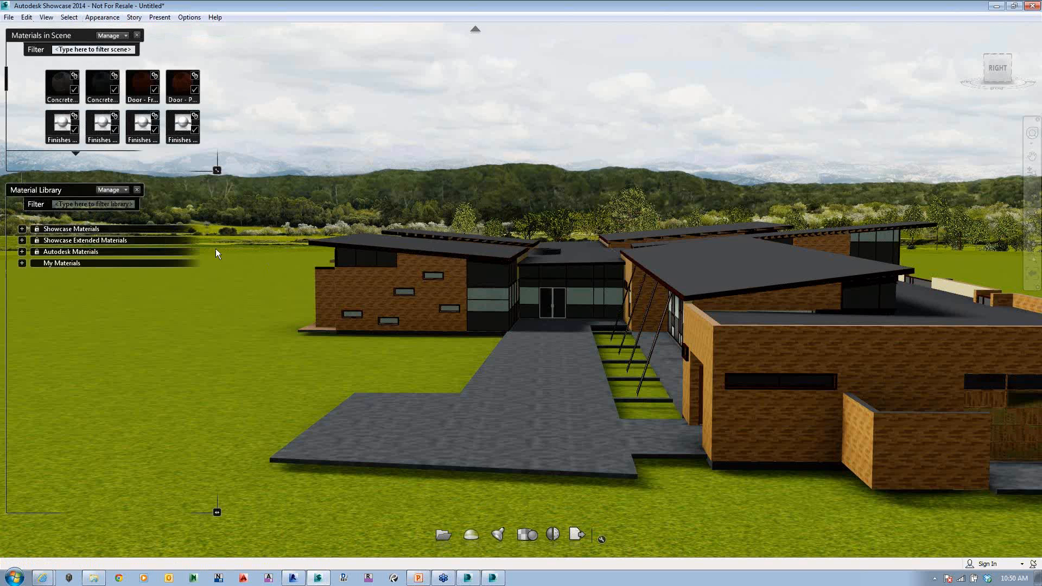
click(374, 279)
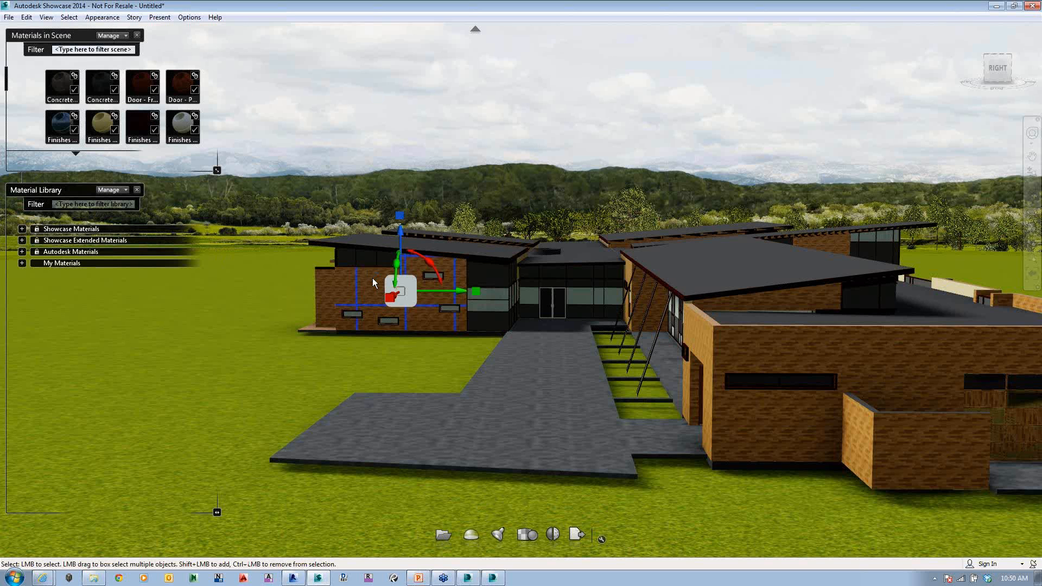
right_click(374, 279)
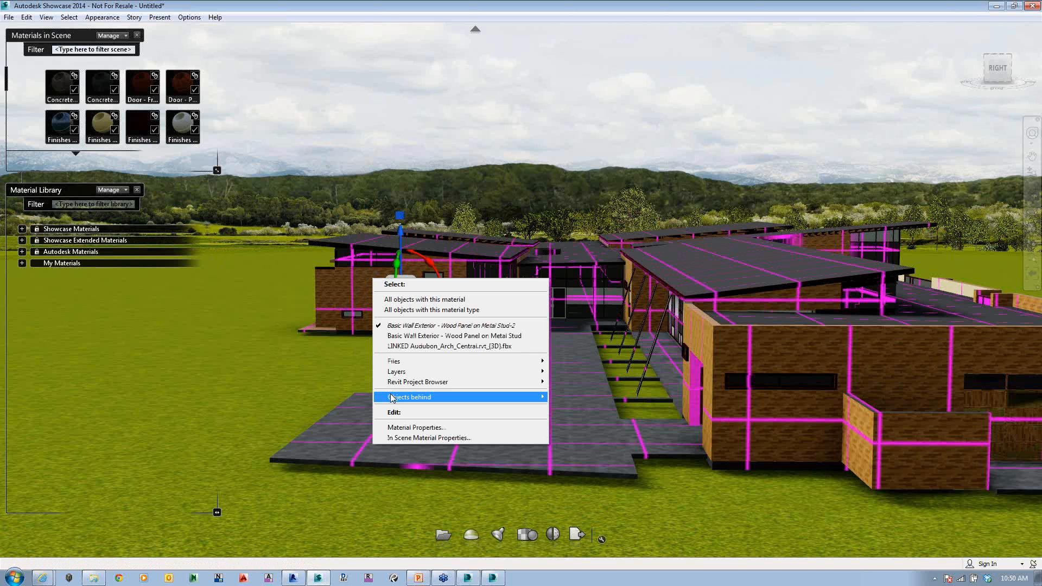
click(408, 300)
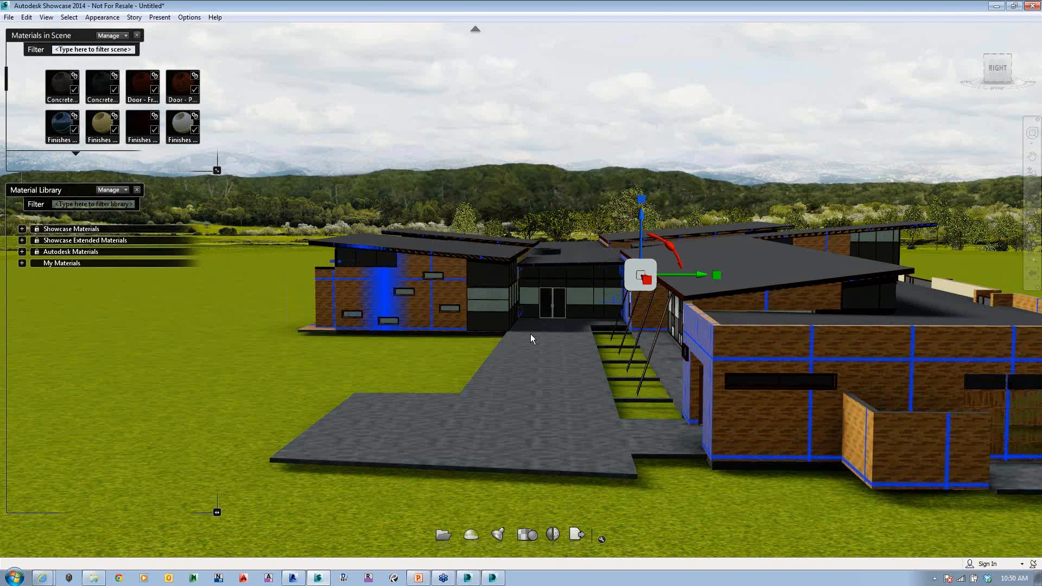
Step: Filter the material library for "stone" and expand the Stone category of the Autodesk Materials
click(22, 251)
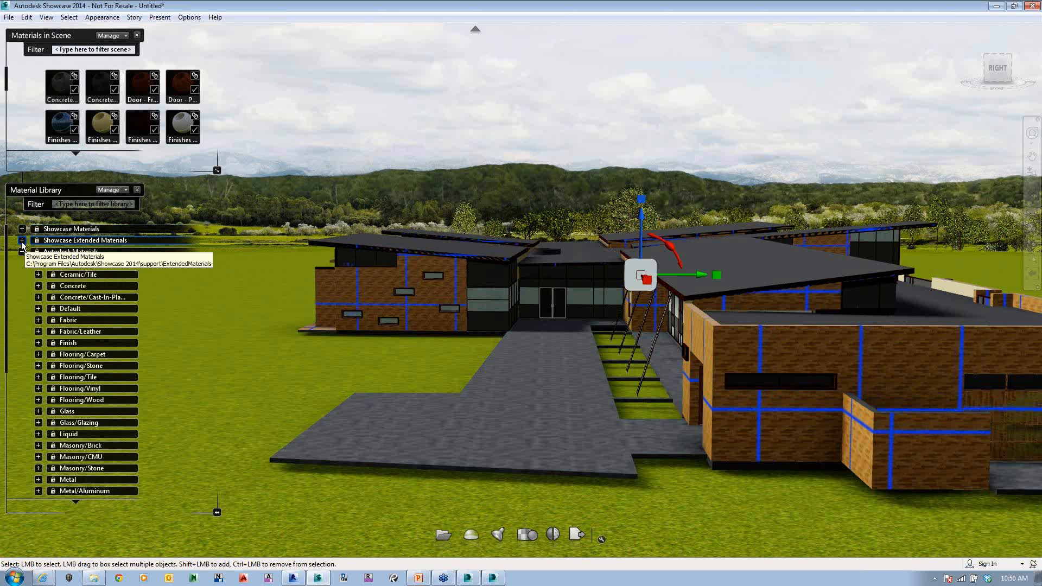
click(91, 204)
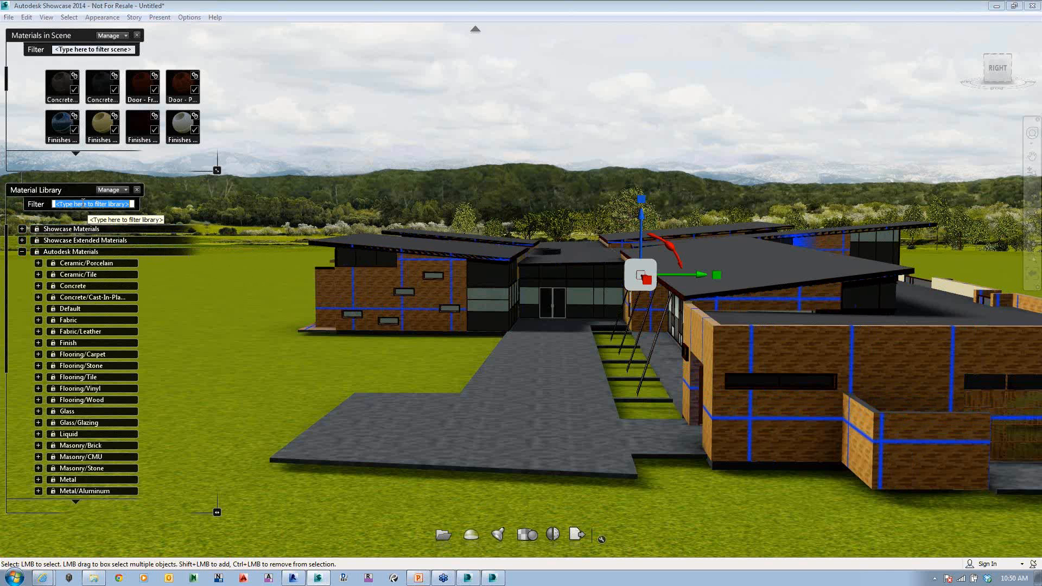
text(stone)
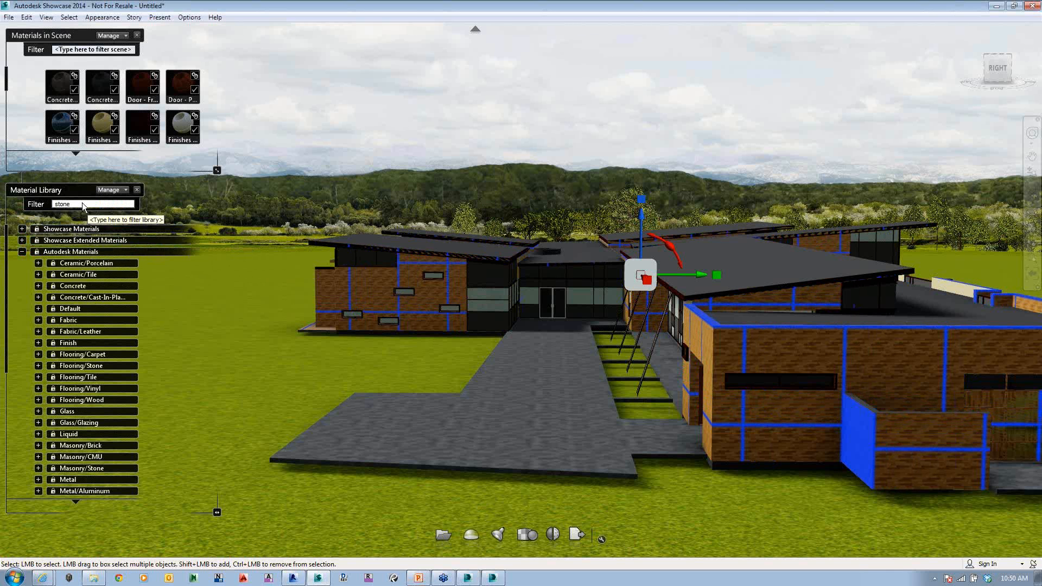
key(Return)
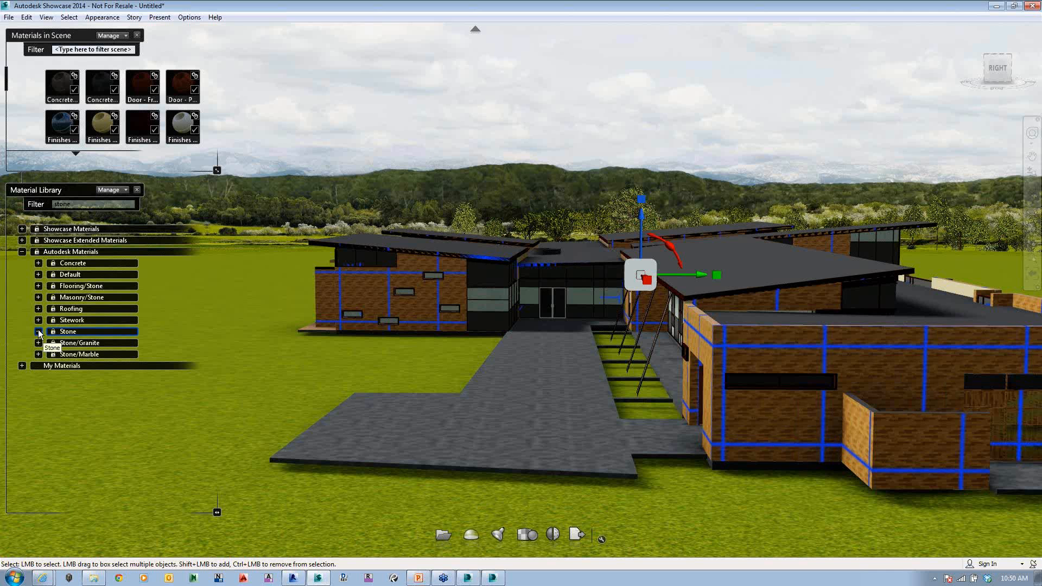
click(38, 332)
Step: Try a stone material on the selected exterior walls and hide the material library
double_click(191, 433)
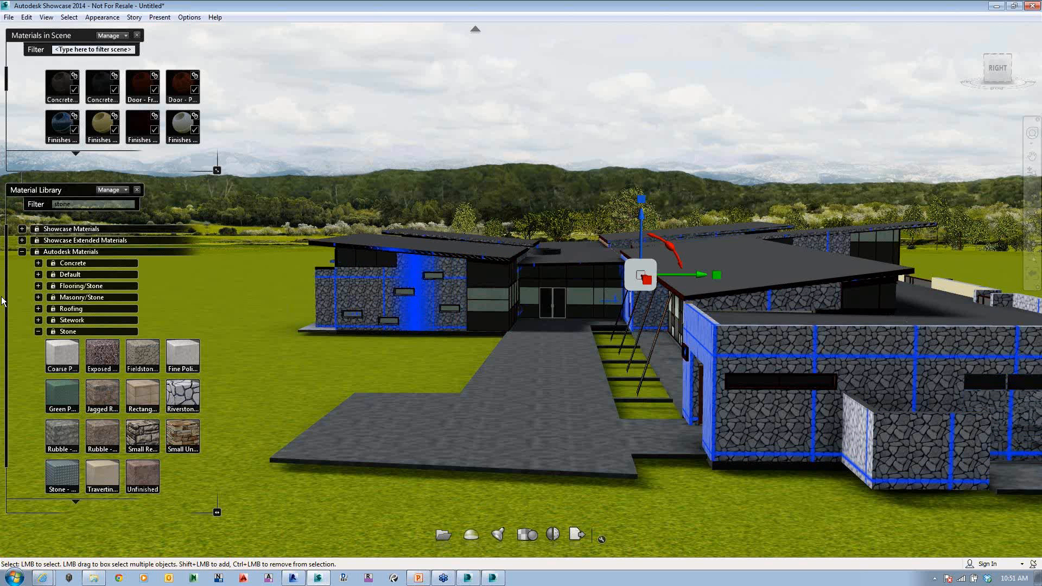
key(b)
key(b)
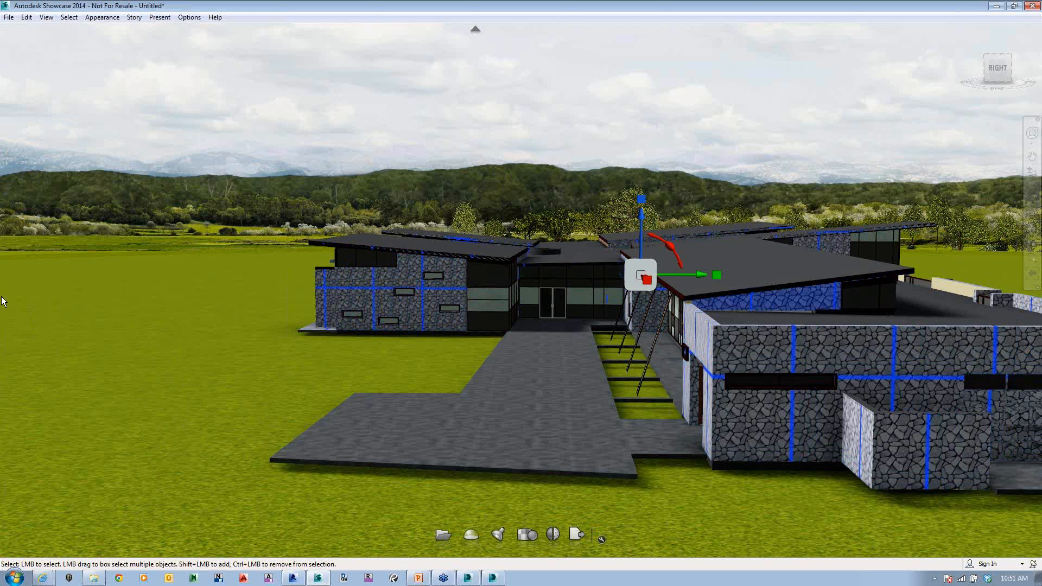
Step: Create a material lineup for the selected exterior walls and store their wood look as its first alternative
click(134, 18)
click(152, 28)
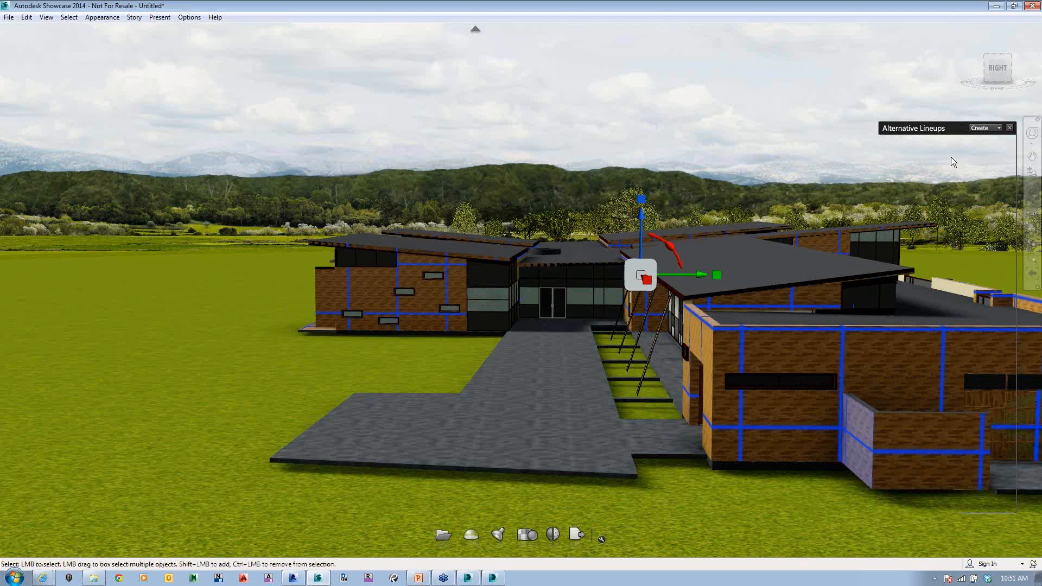
click(981, 128)
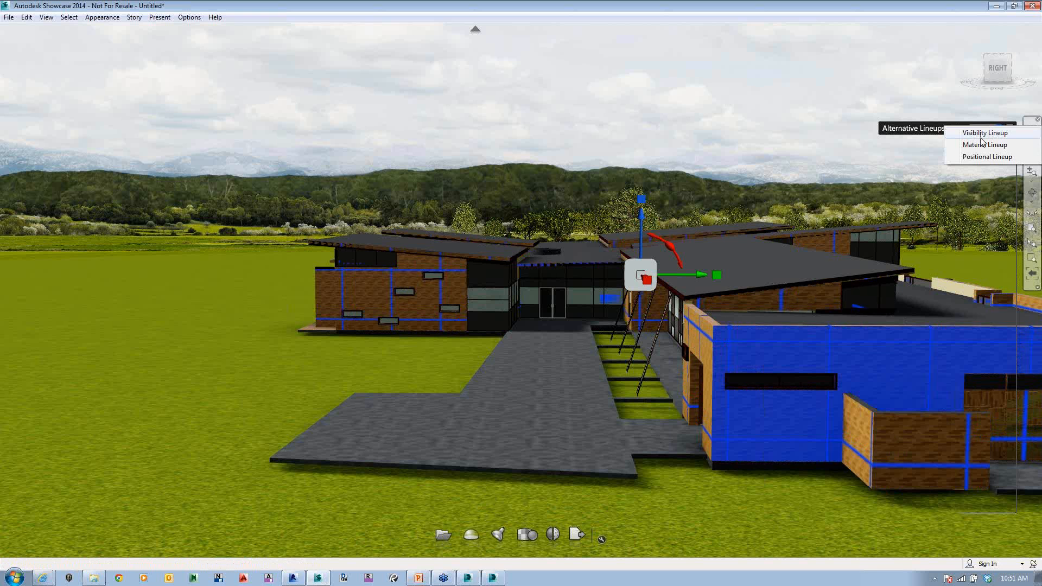
click(982, 144)
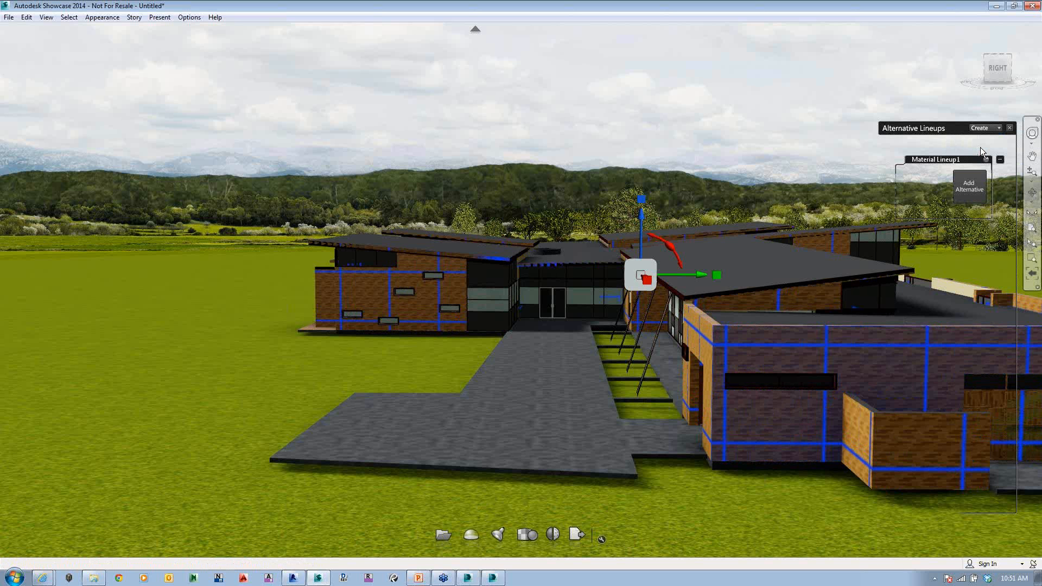
click(965, 190)
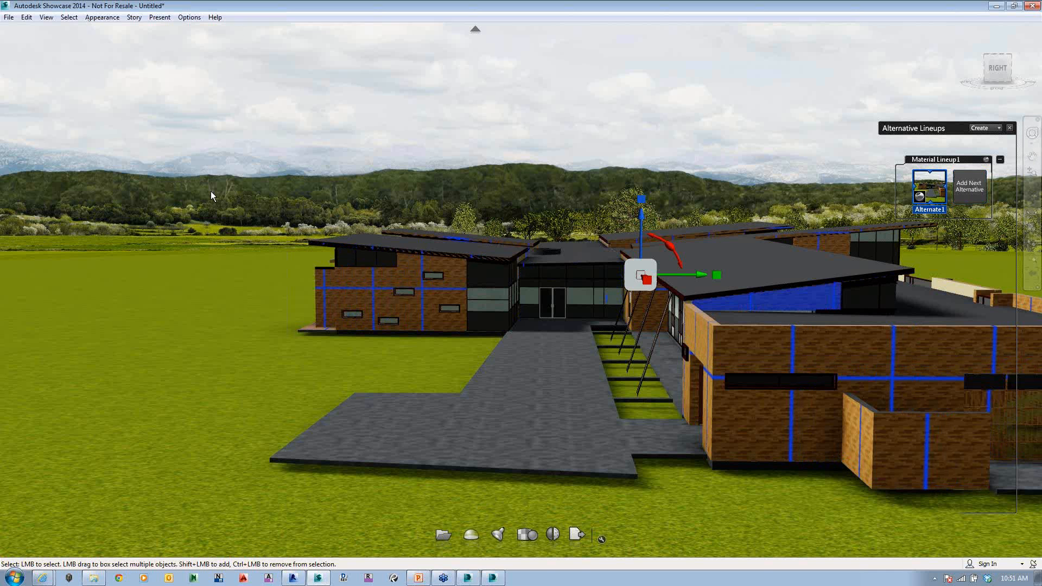
Step: Apply Riverstone - Blue to the selected walls as the lineup's second alternative and switch between both alternatives
key(m)
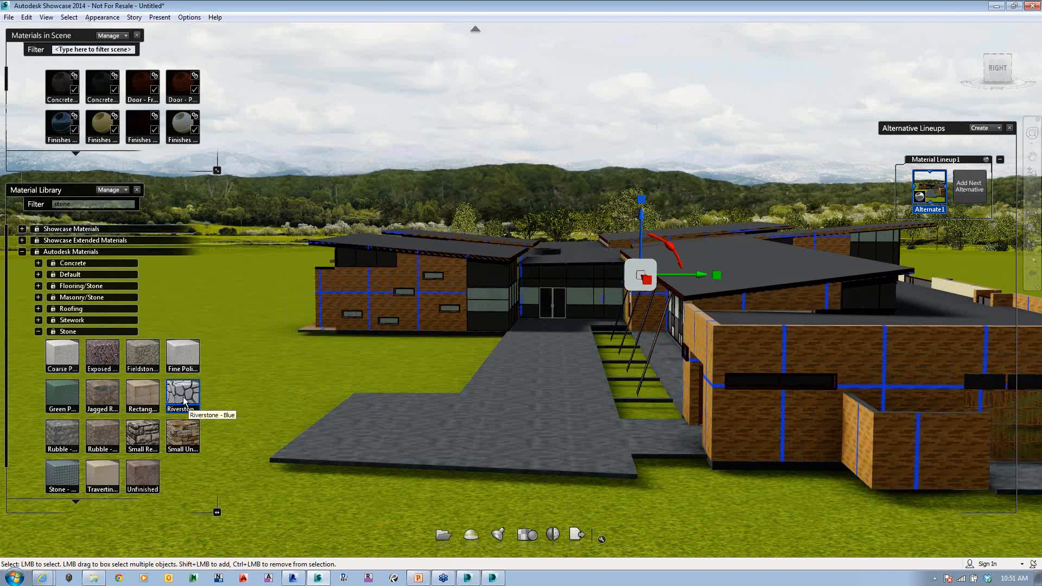
click(181, 399)
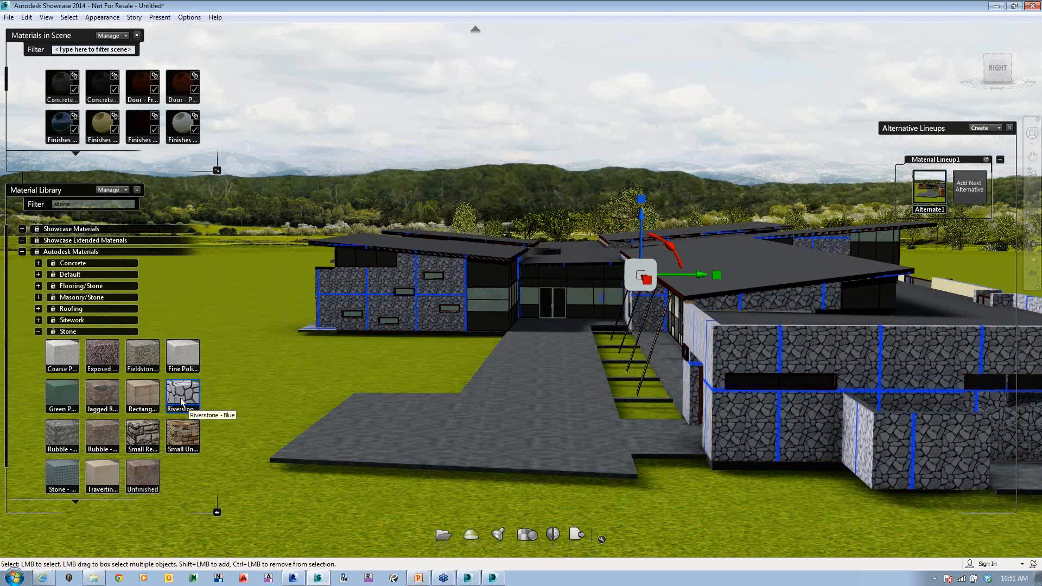
click(975, 194)
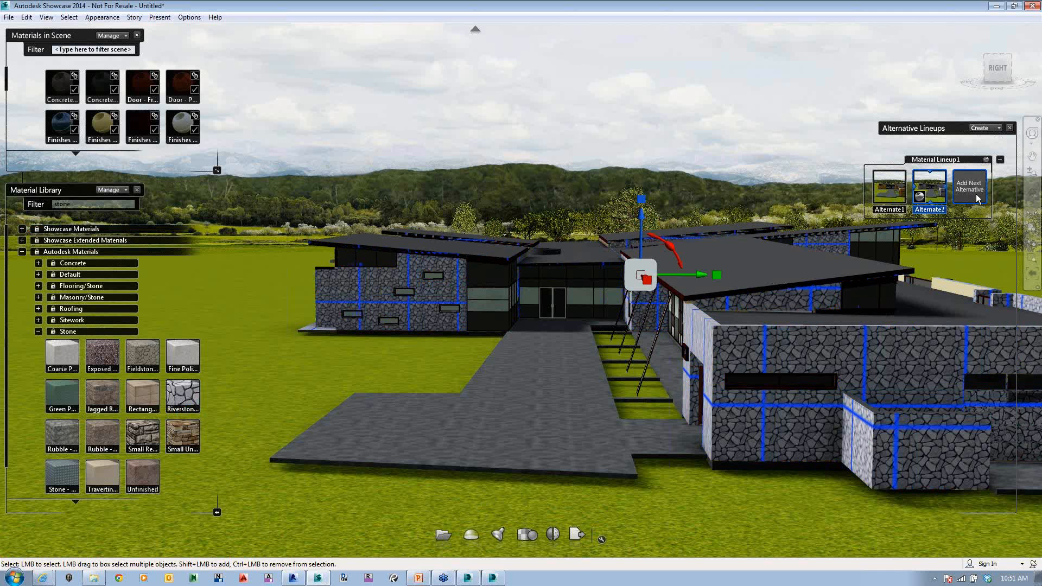
click(889, 193)
click(926, 193)
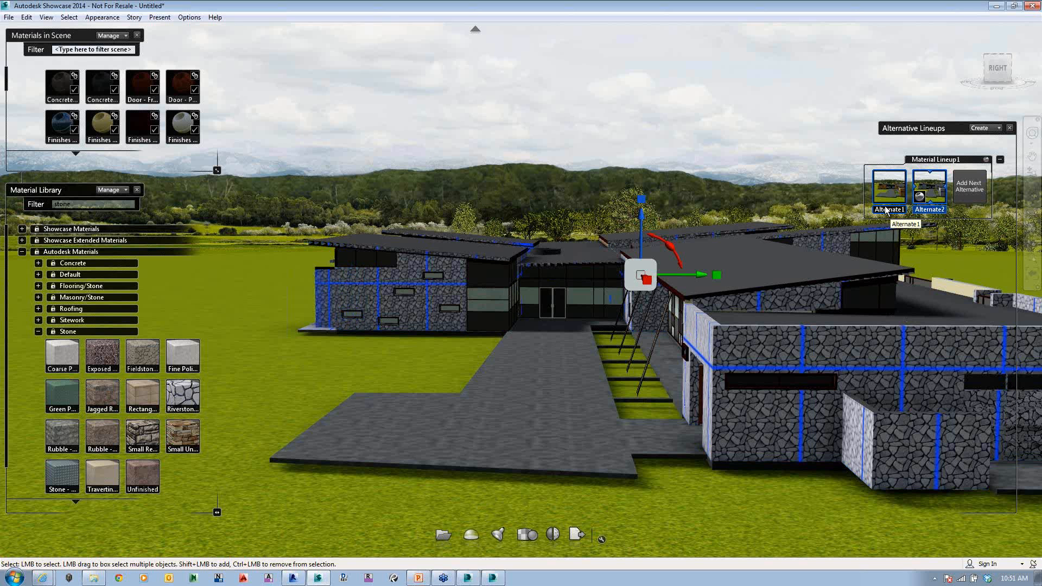
Step: Display the storyboard and create an empty storyboard slide in it
click(135, 17)
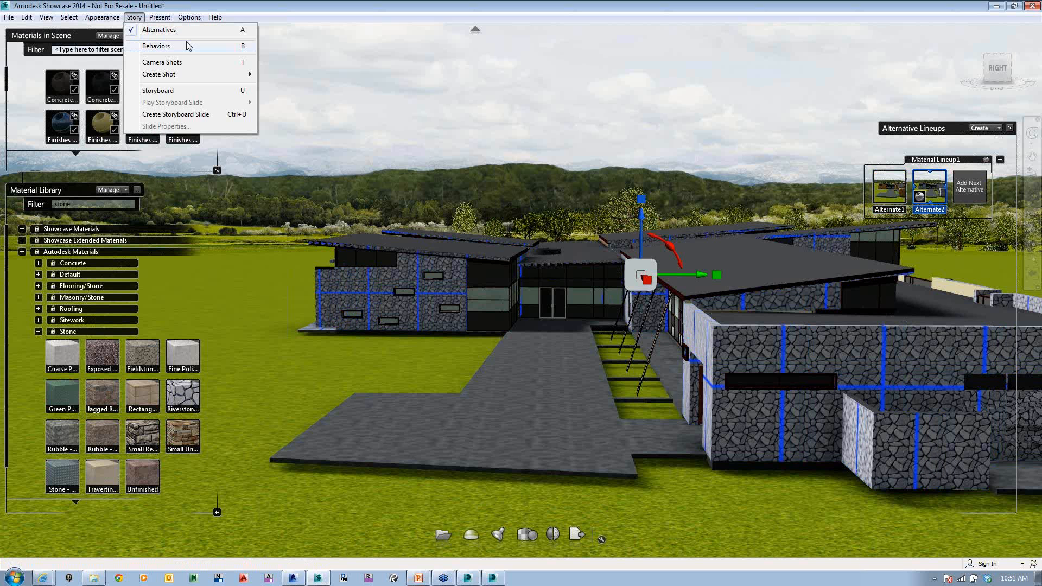
click(170, 90)
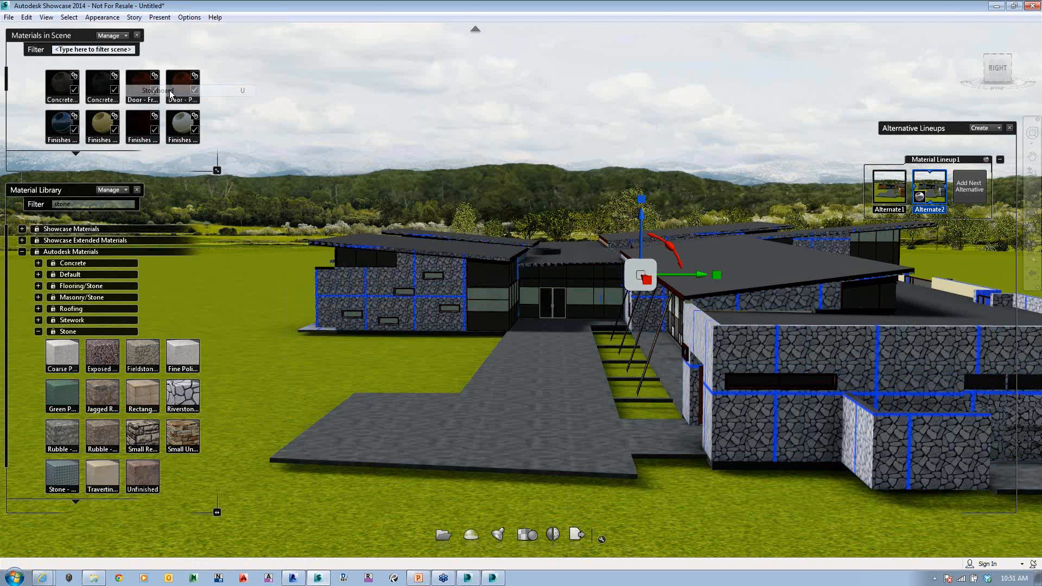
click(188, 35)
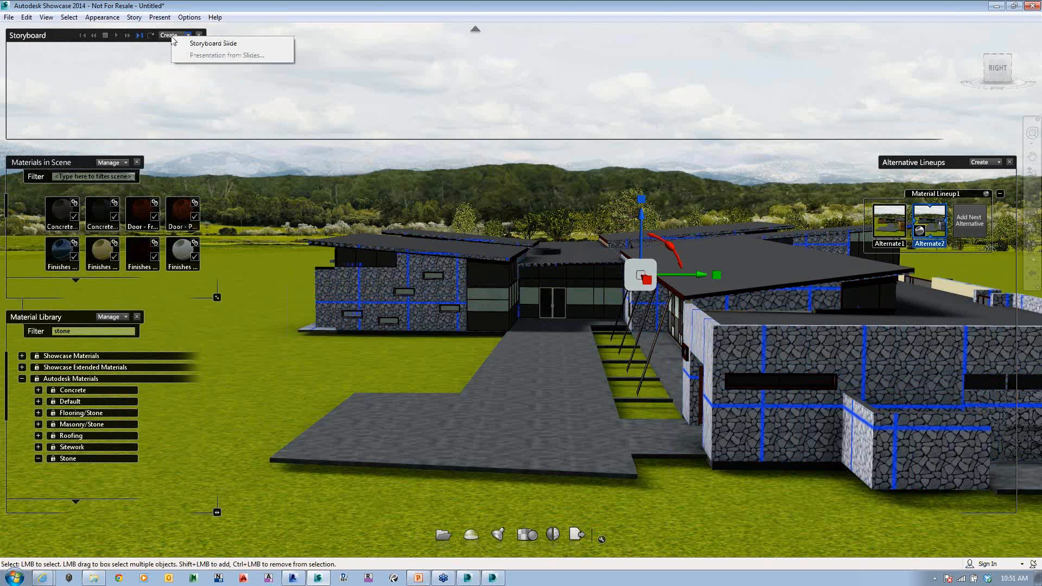
click(213, 44)
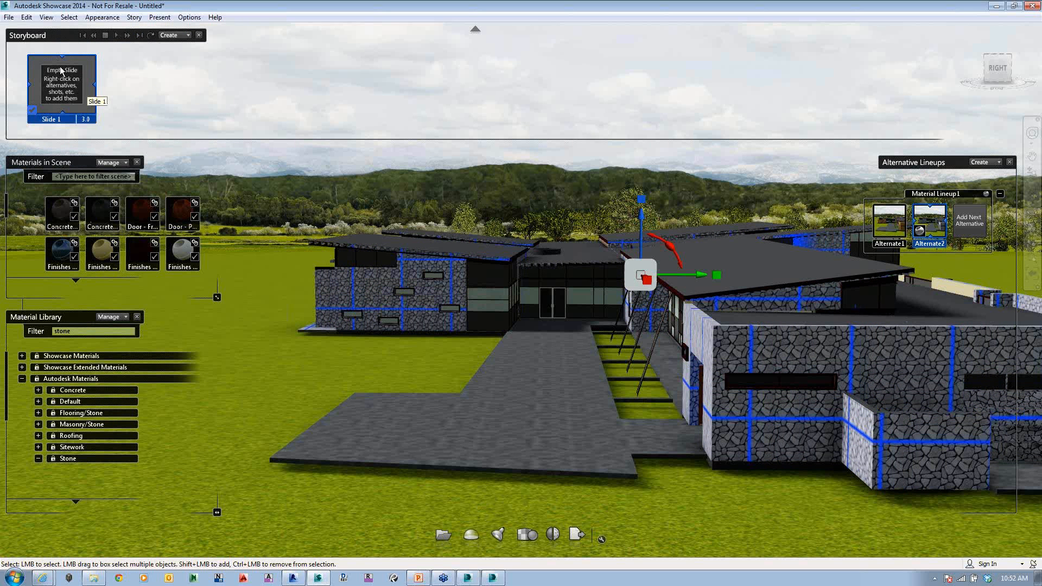
Step: Display the camera shots, close the material lists and create a Start to end camera shot
click(133, 18)
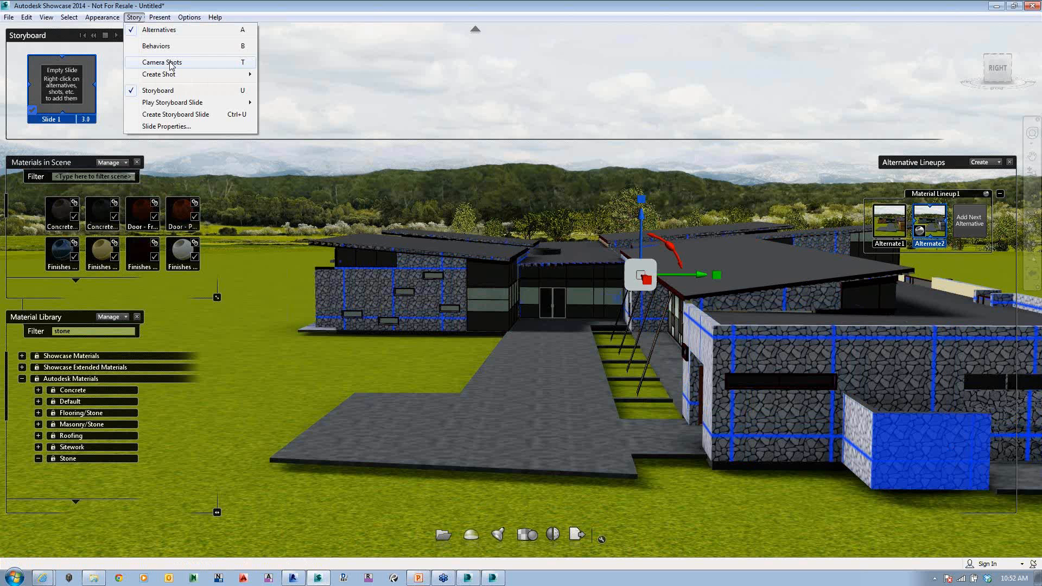
click(170, 63)
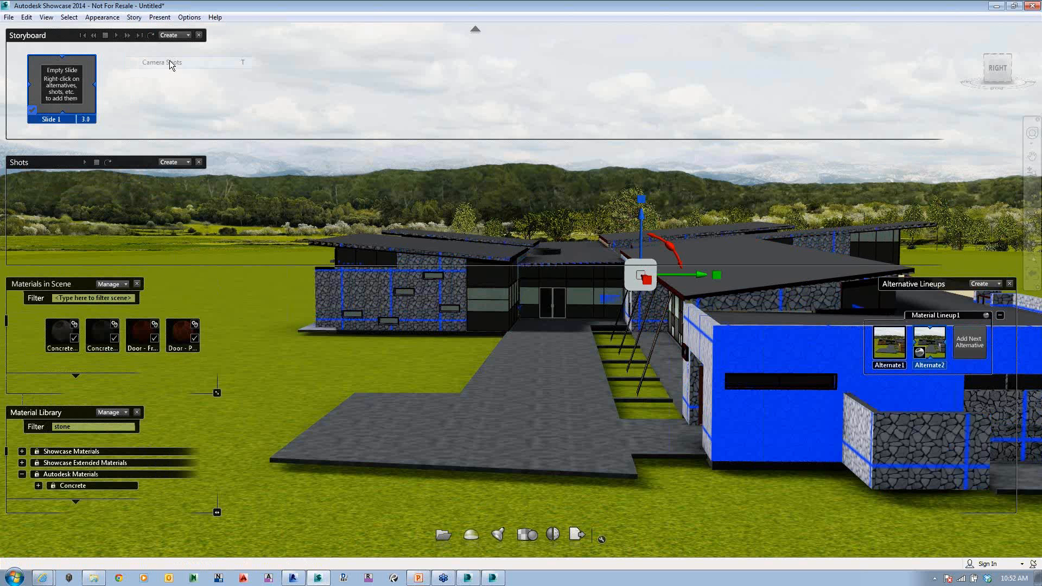
click(138, 284)
click(171, 163)
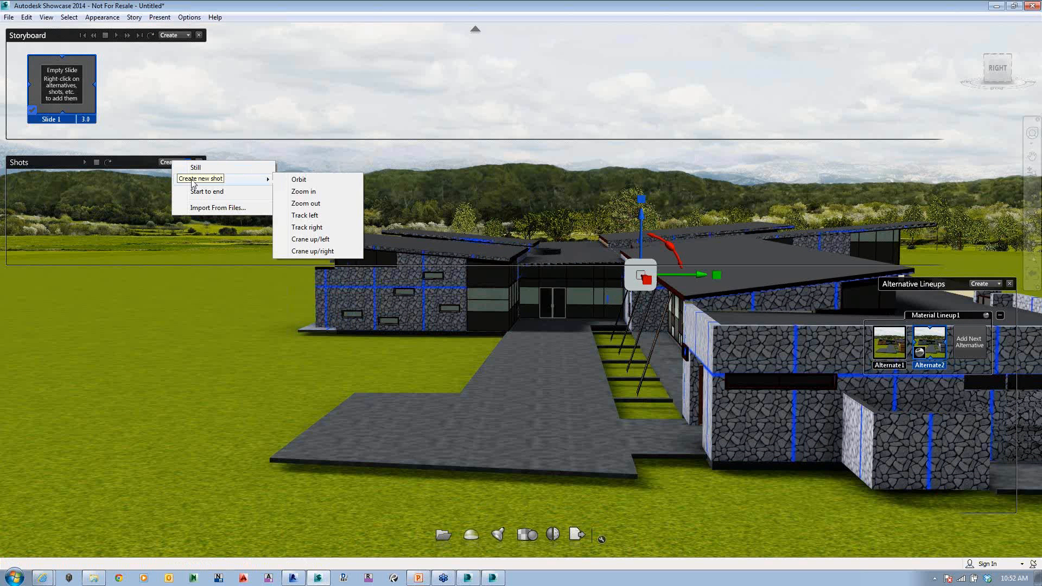
click(225, 192)
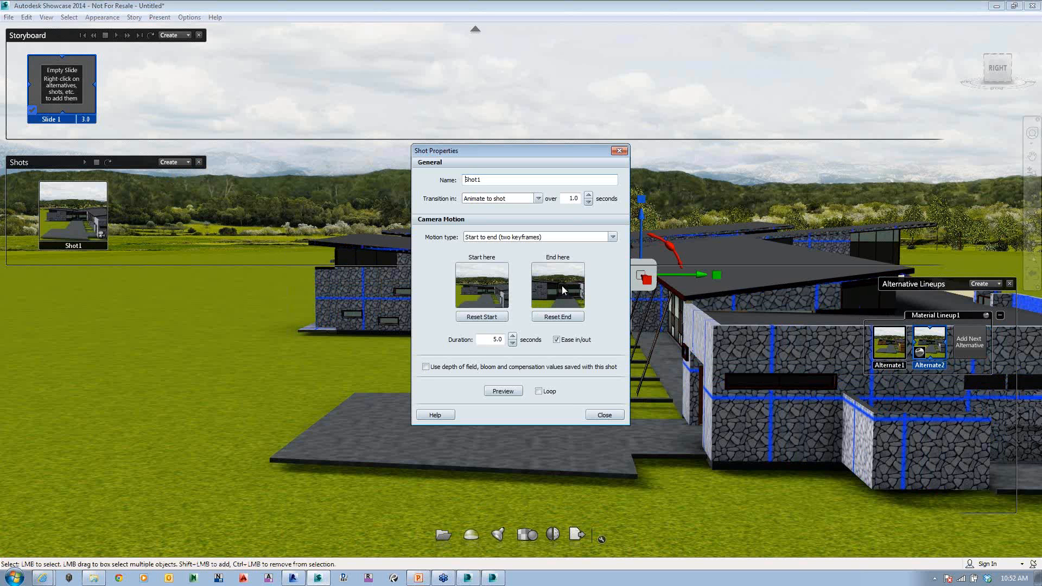
Step: Move the camera along the walkway to face the building entrance and store that view as Shot1's end keyframe
middle_drag(380, 356, 378, 343)
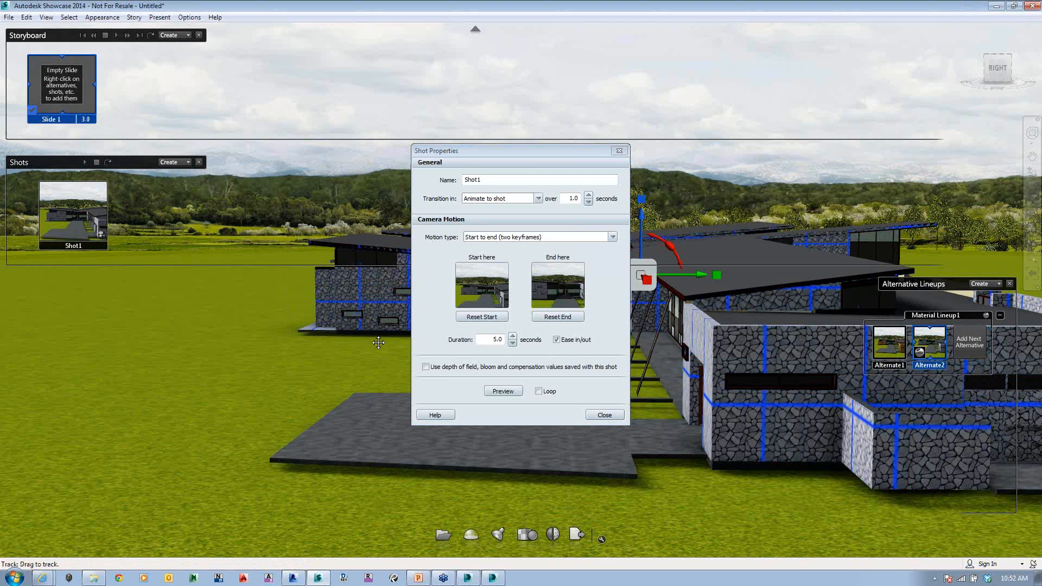
scroll(384, 318, up, 1)
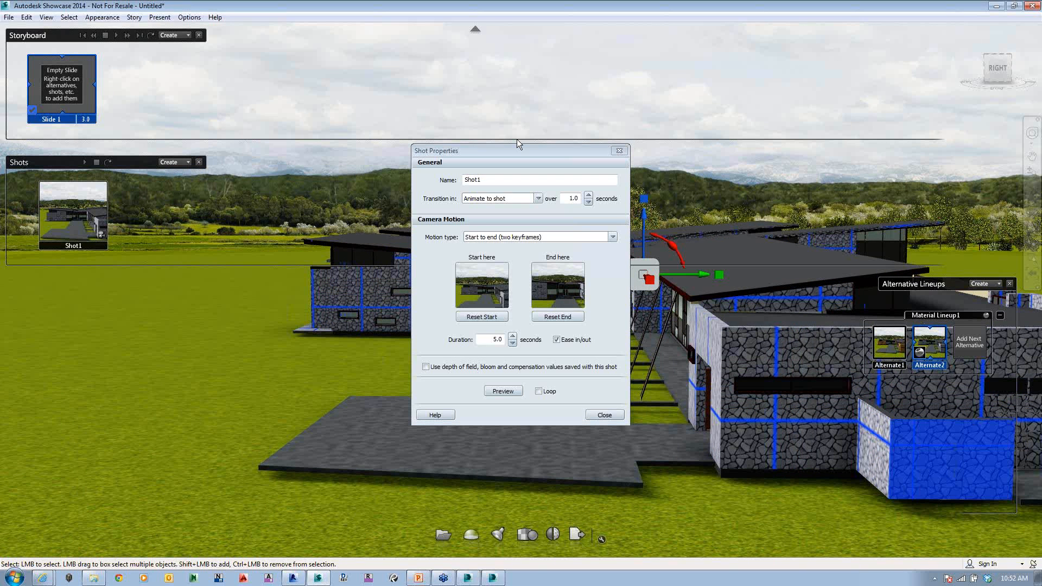
drag(517, 150, 220, 264)
click(557, 305)
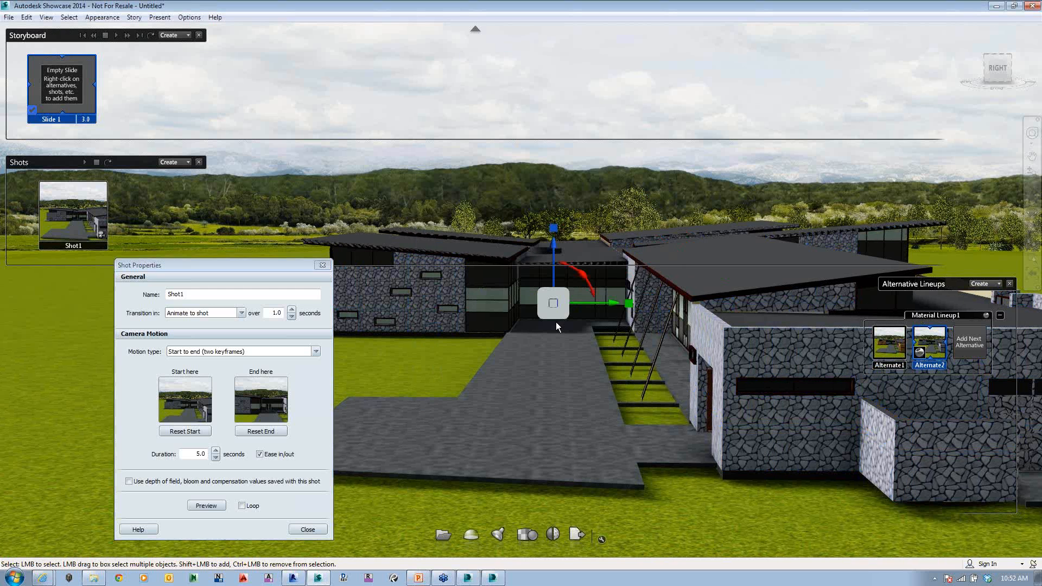
scroll(556, 322, up, 1)
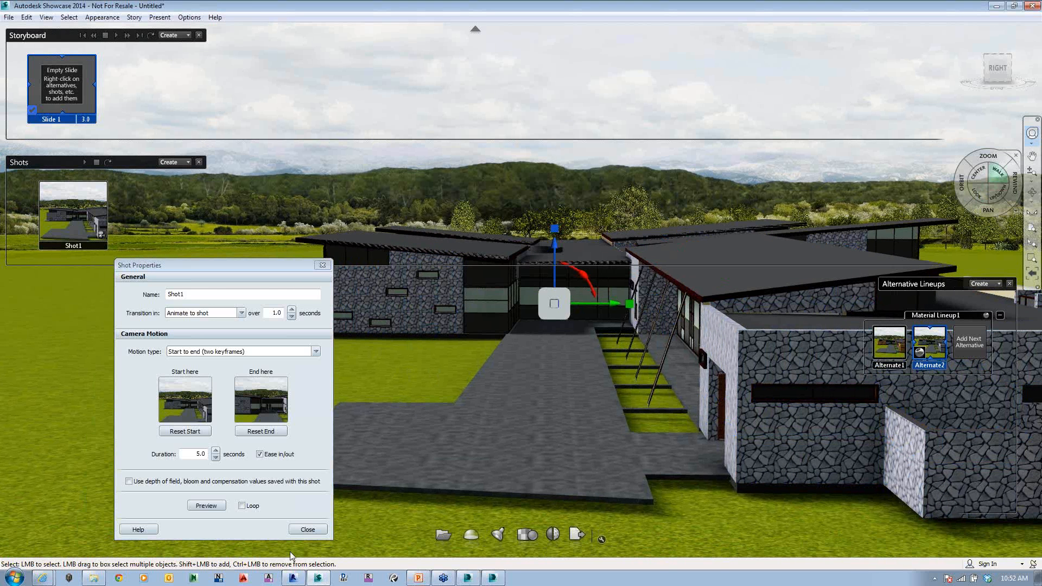
drag(293, 527, 548, 369)
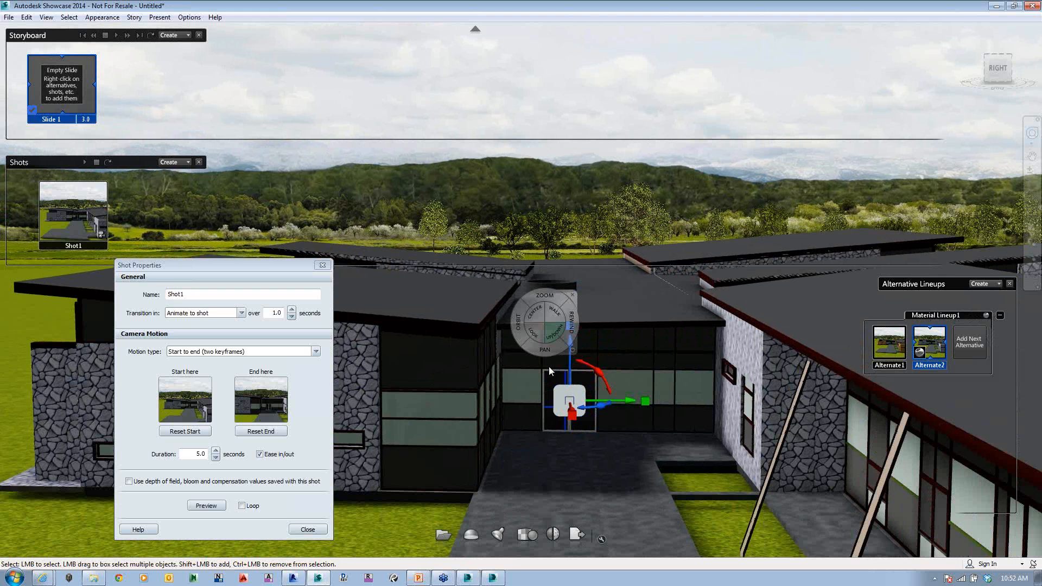
drag(552, 333, 551, 535)
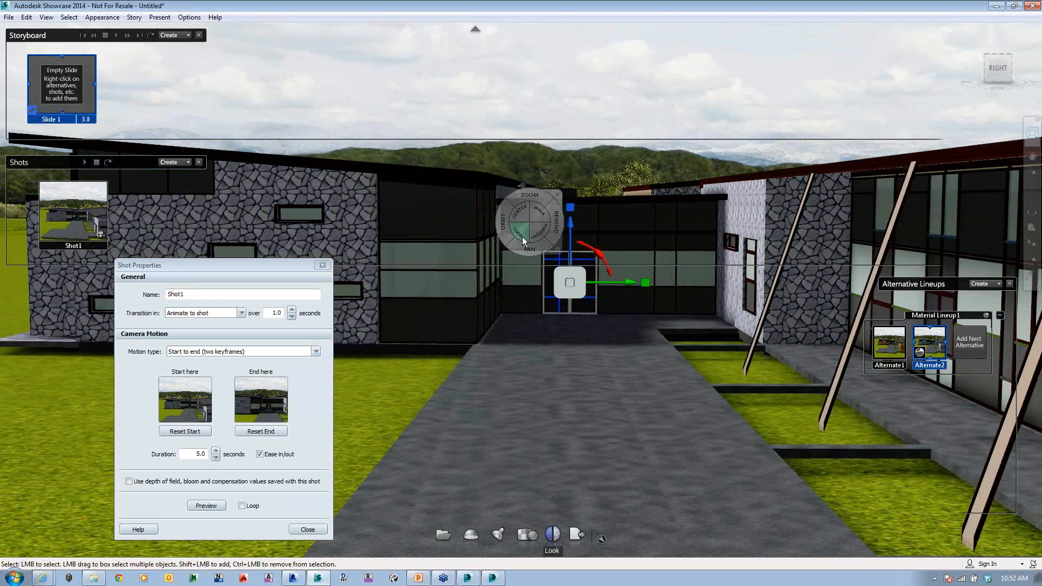
drag(522, 236, 592, 239)
drag(592, 239, 456, 337)
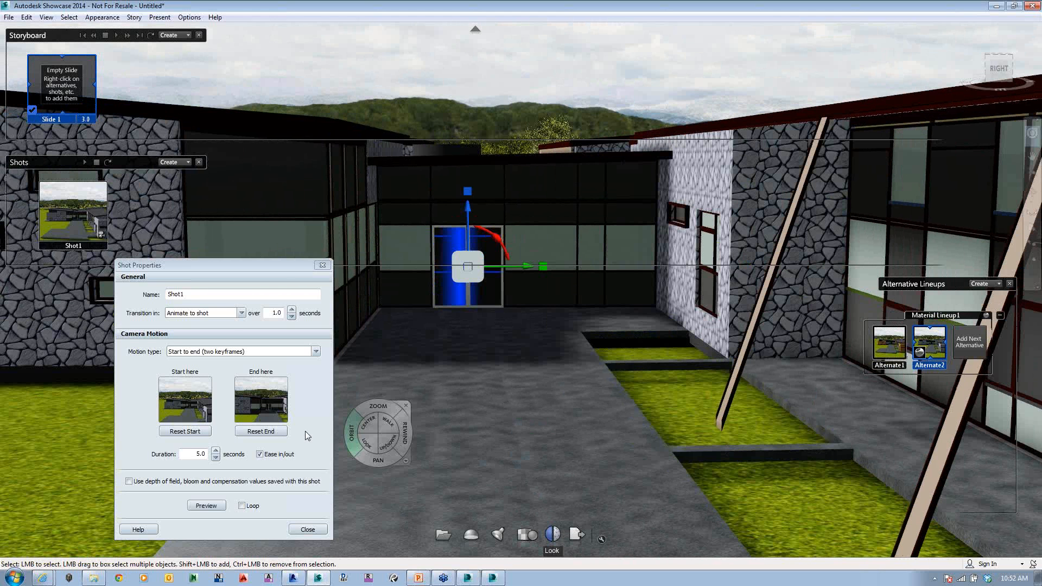
click(260, 431)
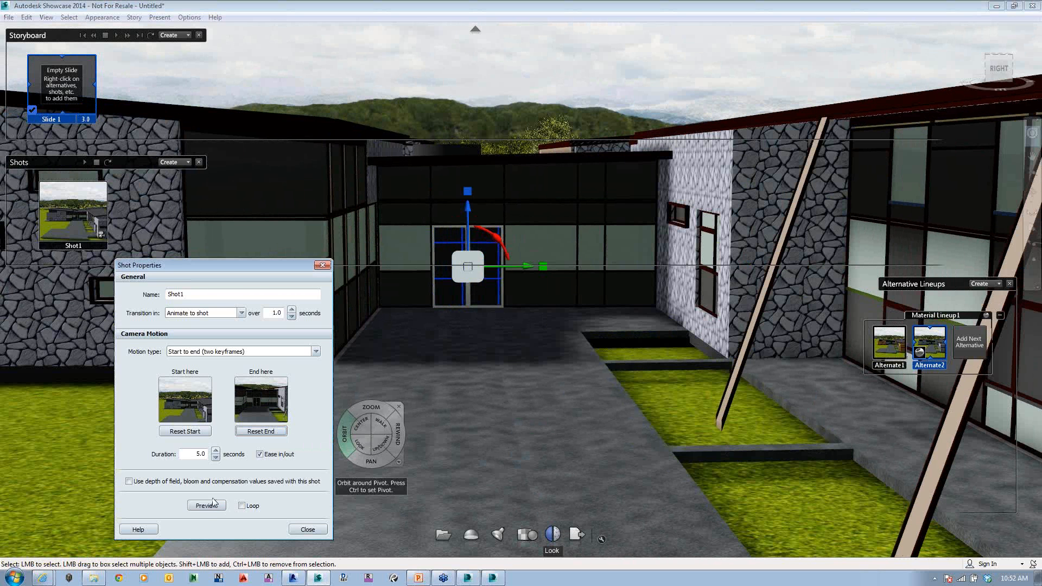
Step: Set Shot1's camera motion duration to 8 seconds and preview the shot
click(216, 450)
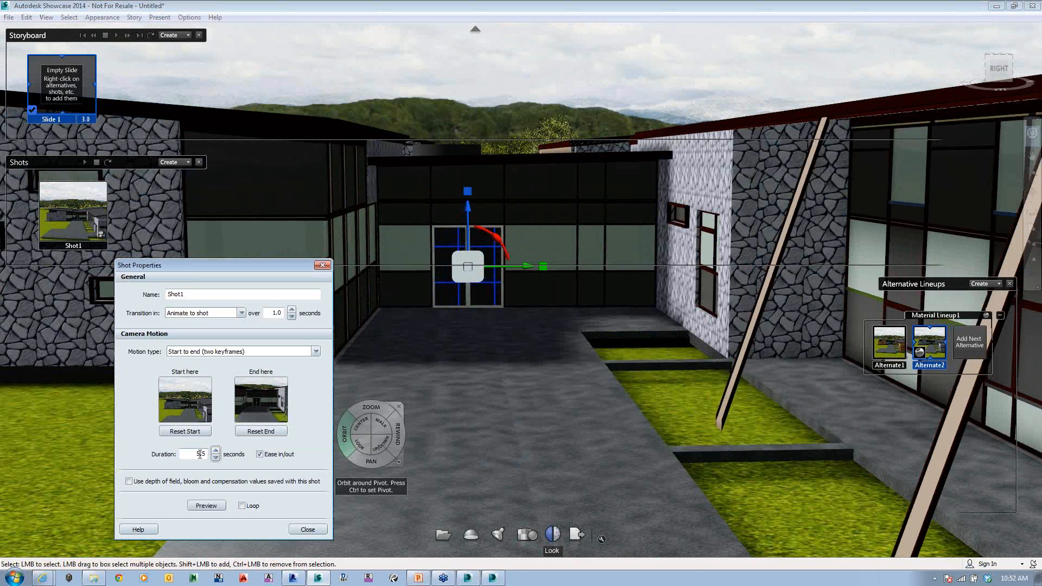
double_click(197, 455)
text(8)
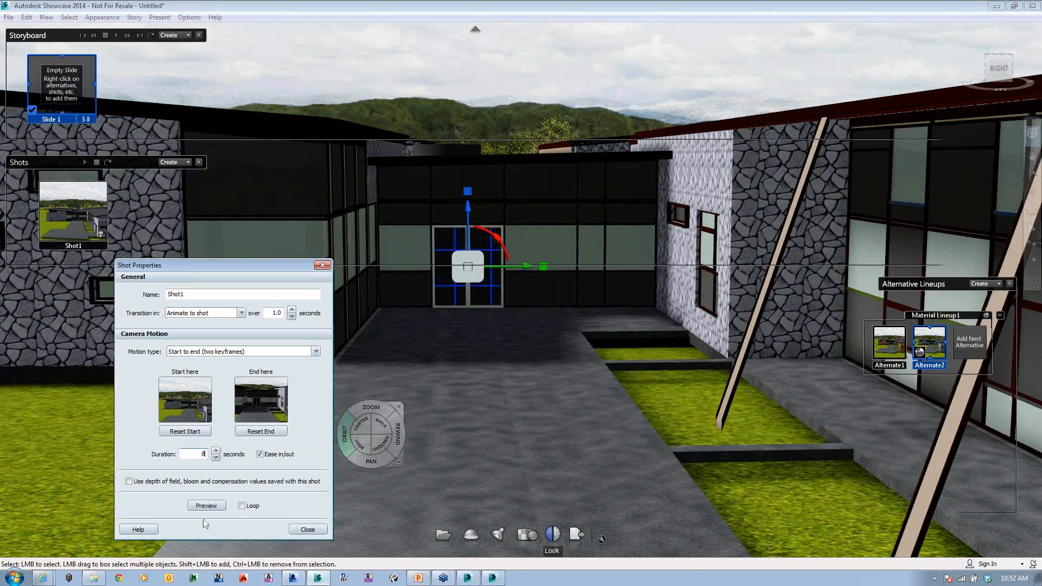
click(204, 505)
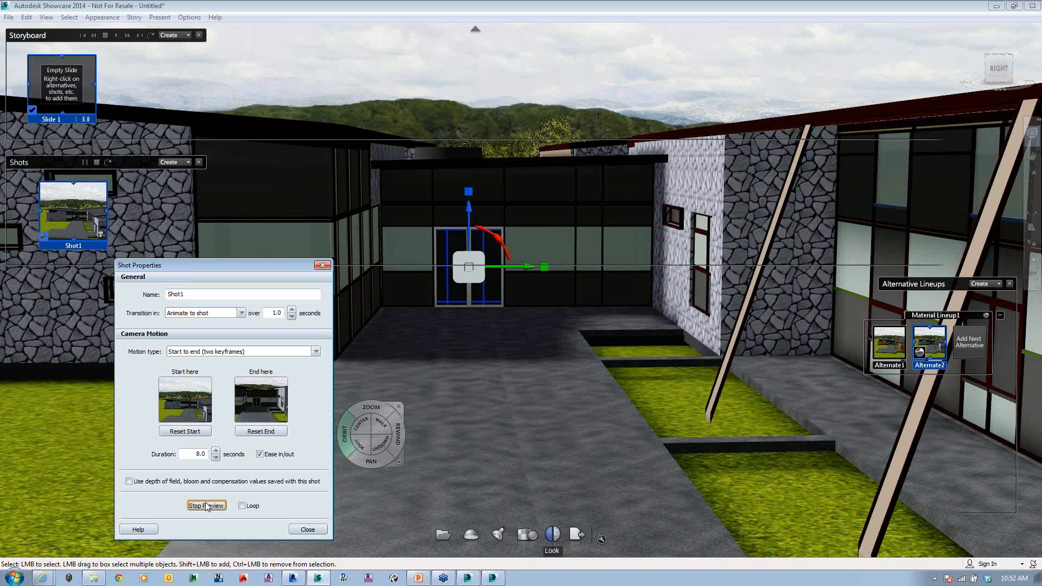
click(206, 506)
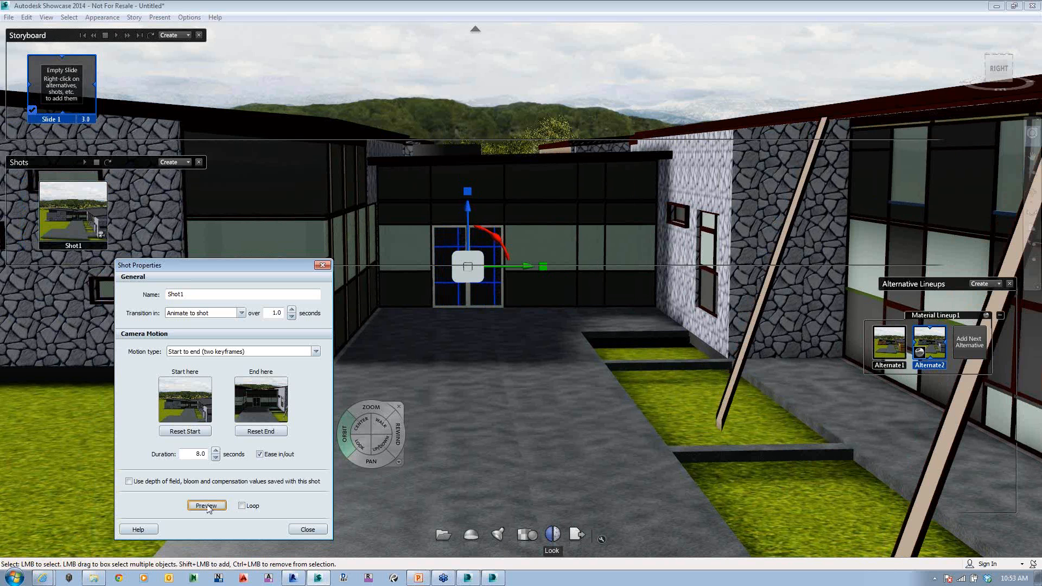
Step: Play Shot1 and switch the wall material to Alternate1 and back to Alternate2 during playback
click(74, 208)
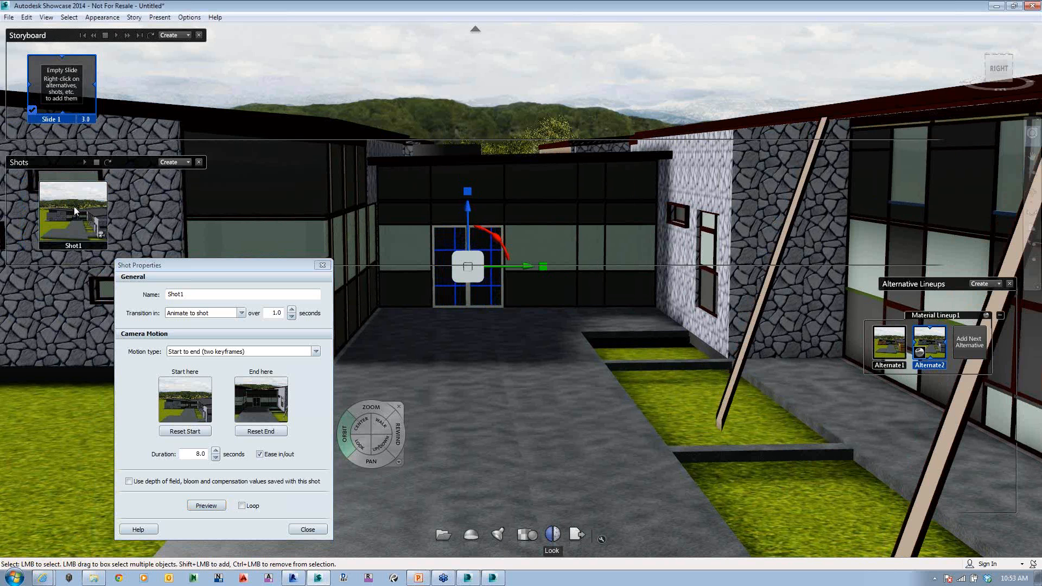
click(74, 211)
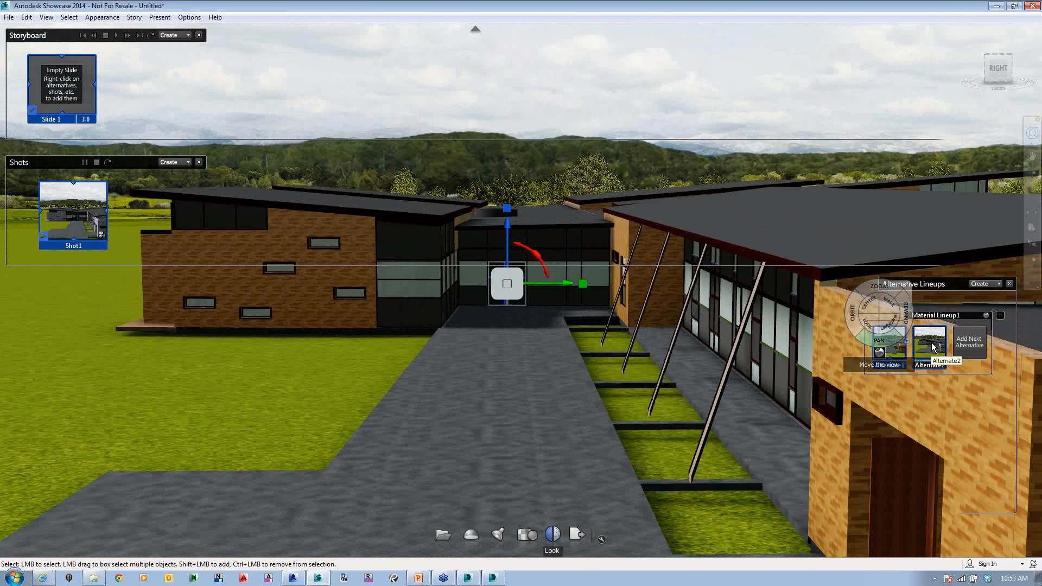
click(933, 347)
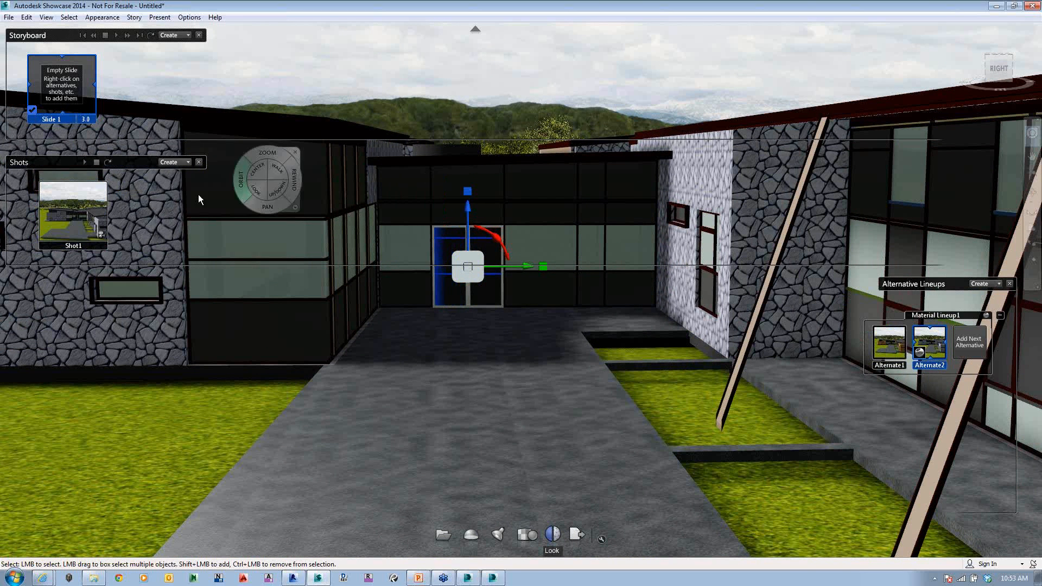
right_click(61, 68)
click(436, 110)
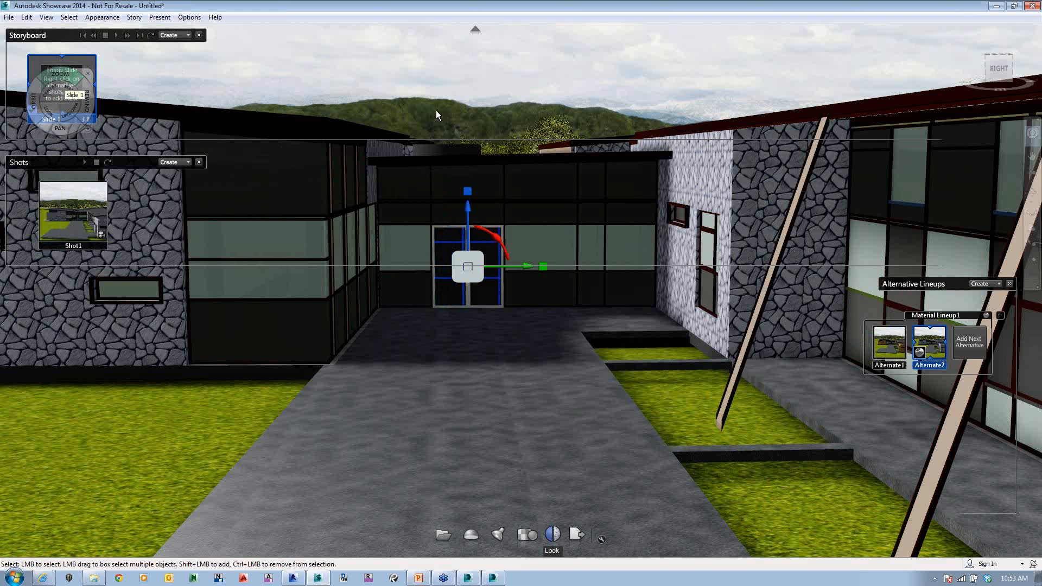
click(435, 110)
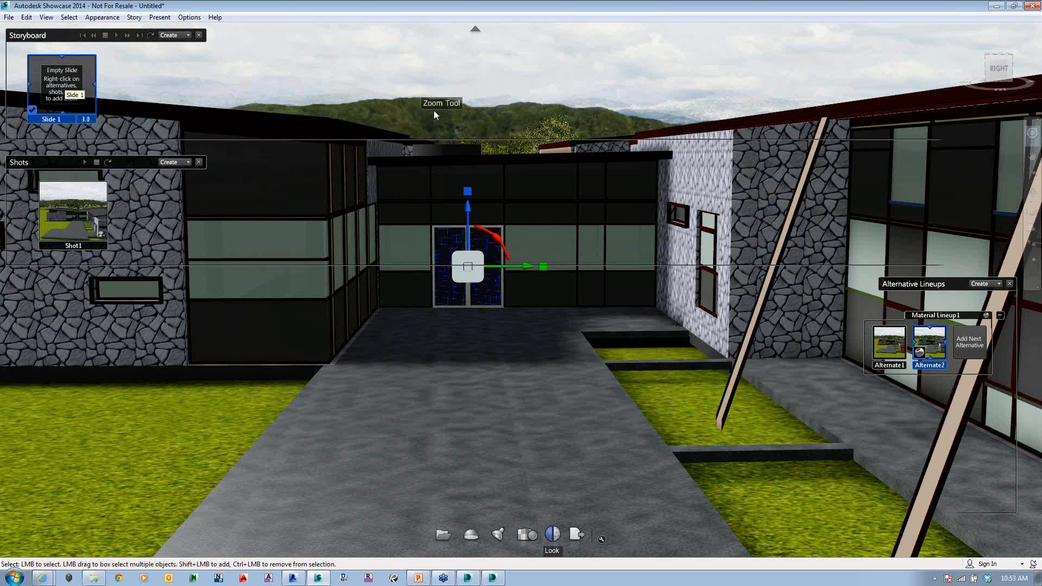
click(261, 51)
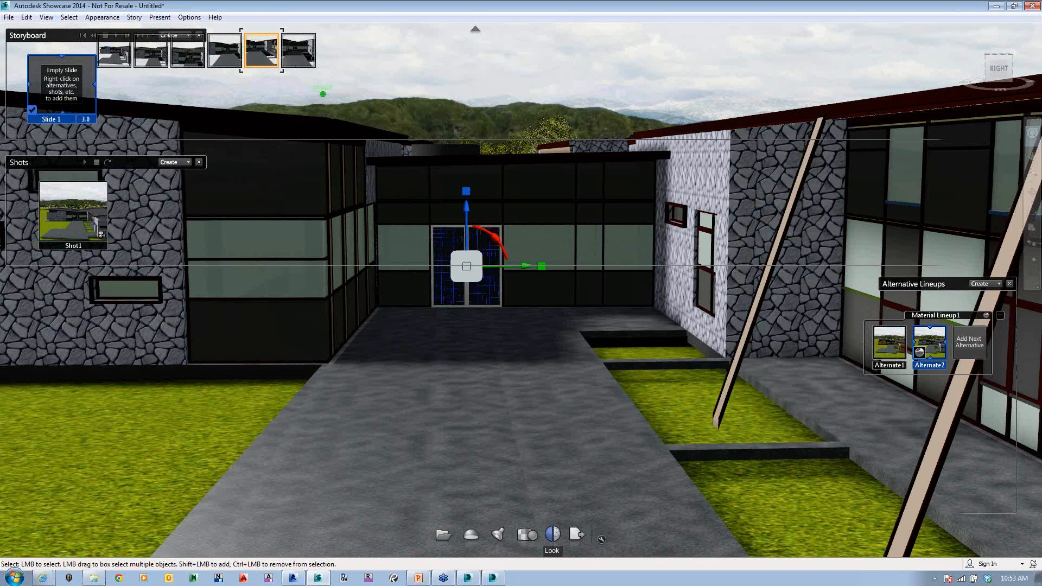
drag(262, 51, 81, 101)
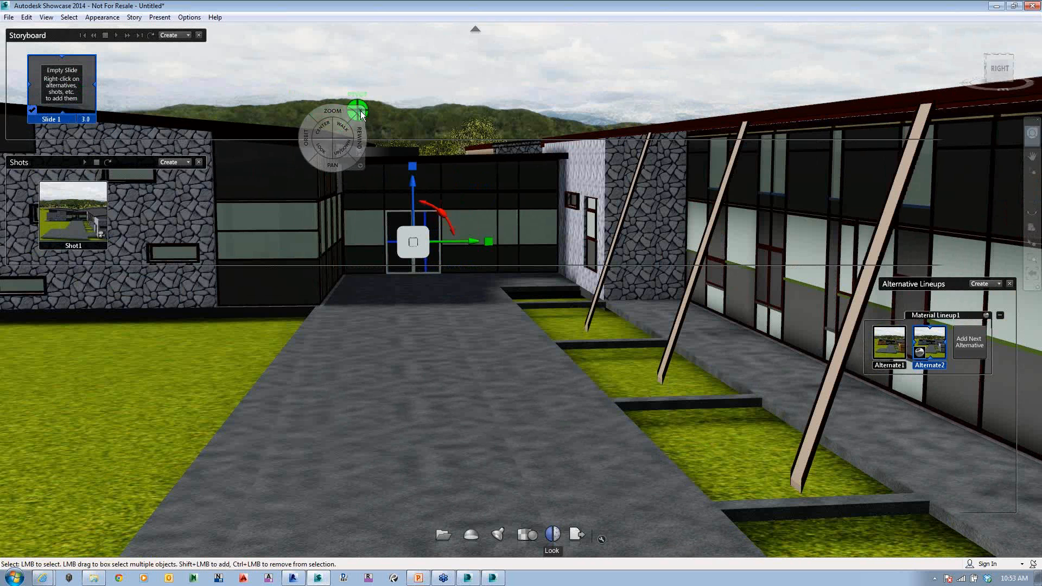
Step: Dismiss the navigation wheel and add Shot1 to the storyboard's Slide 1 in its slide properties
click(360, 112)
right_click(76, 95)
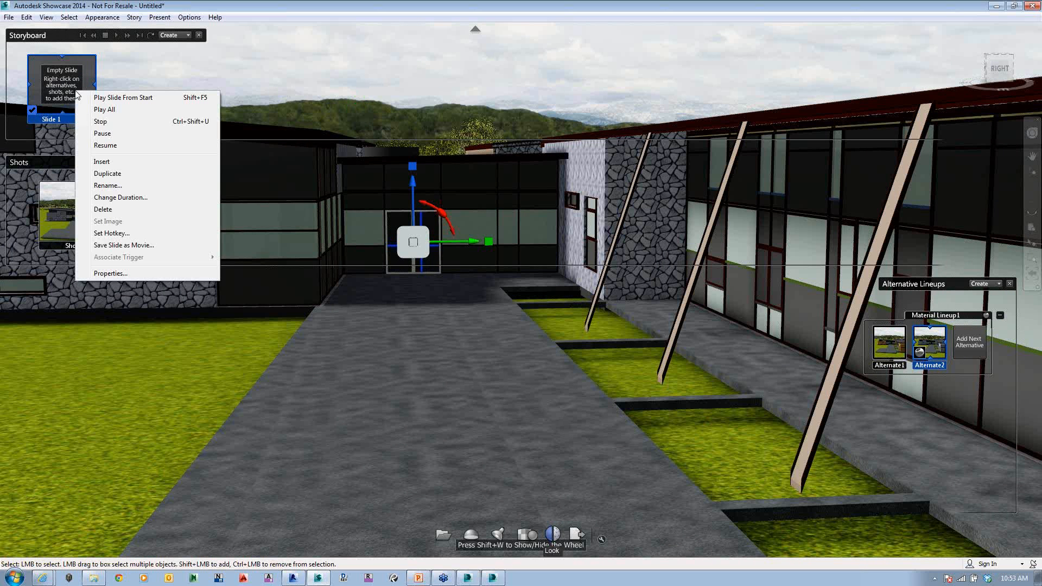
click(59, 96)
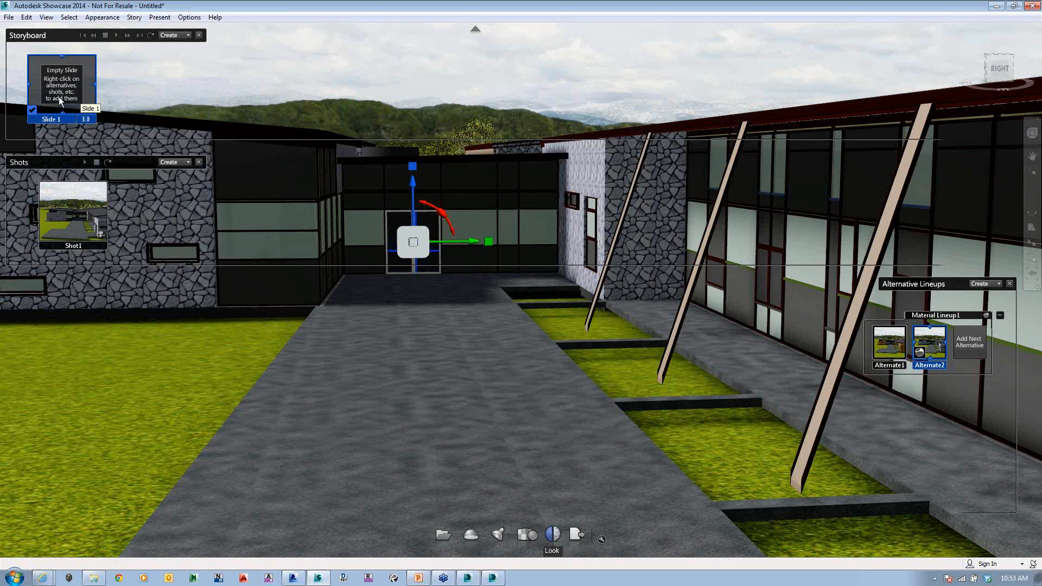
double_click(59, 97)
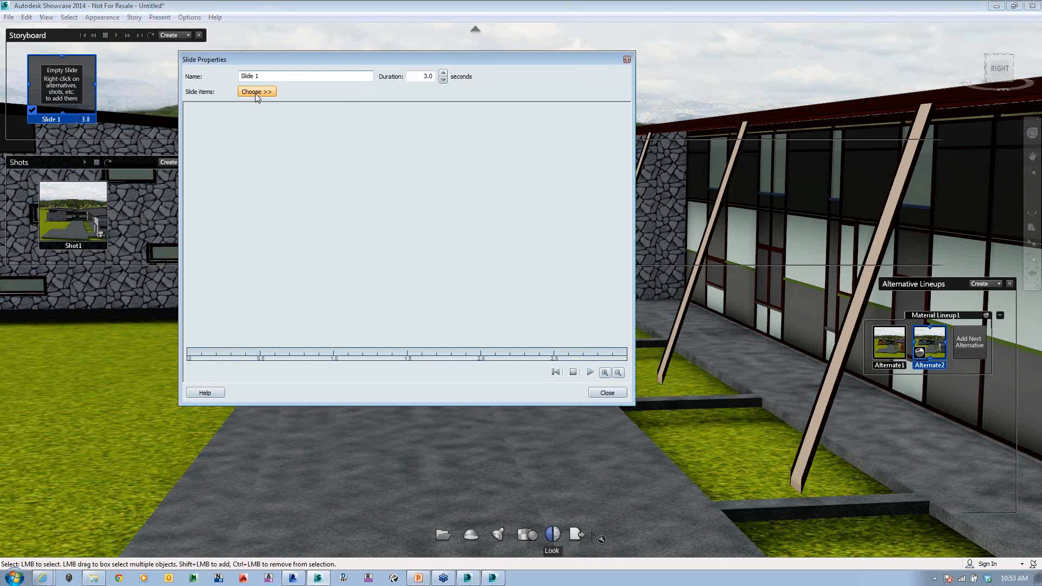
click(256, 92)
mouse_move(304, 136)
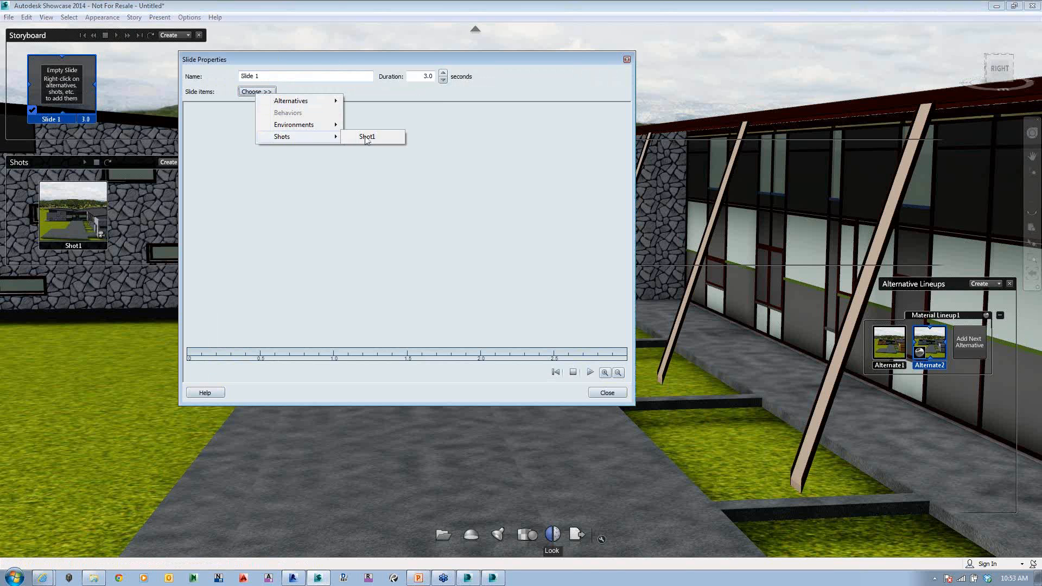
click(367, 138)
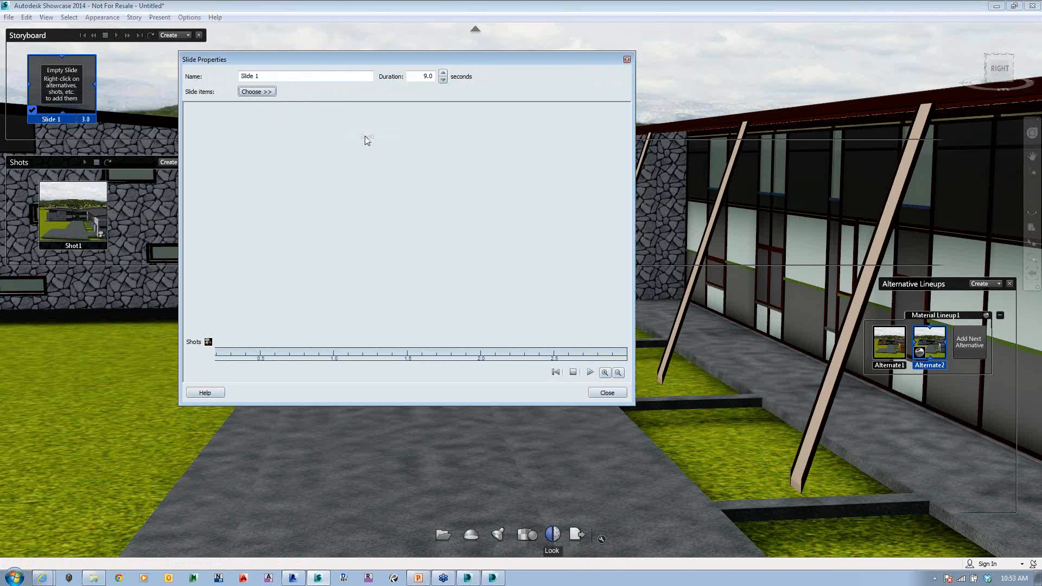
Step: Add Alternate1 and Alternate2 from Material Lineup1 as further items of Slide 1
click(255, 93)
mouse_move(278, 129)
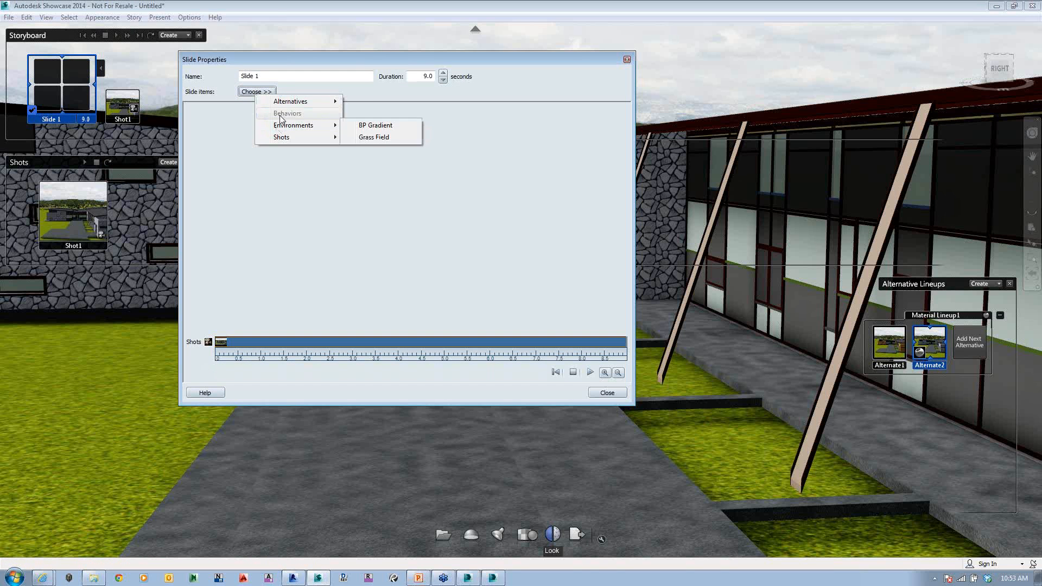
mouse_move(291, 105)
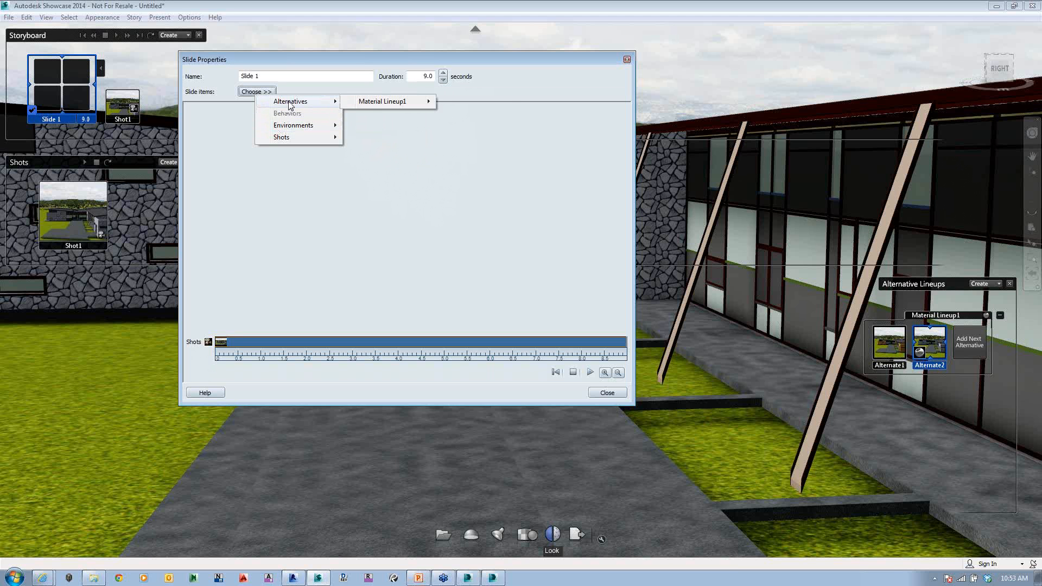
mouse_move(374, 104)
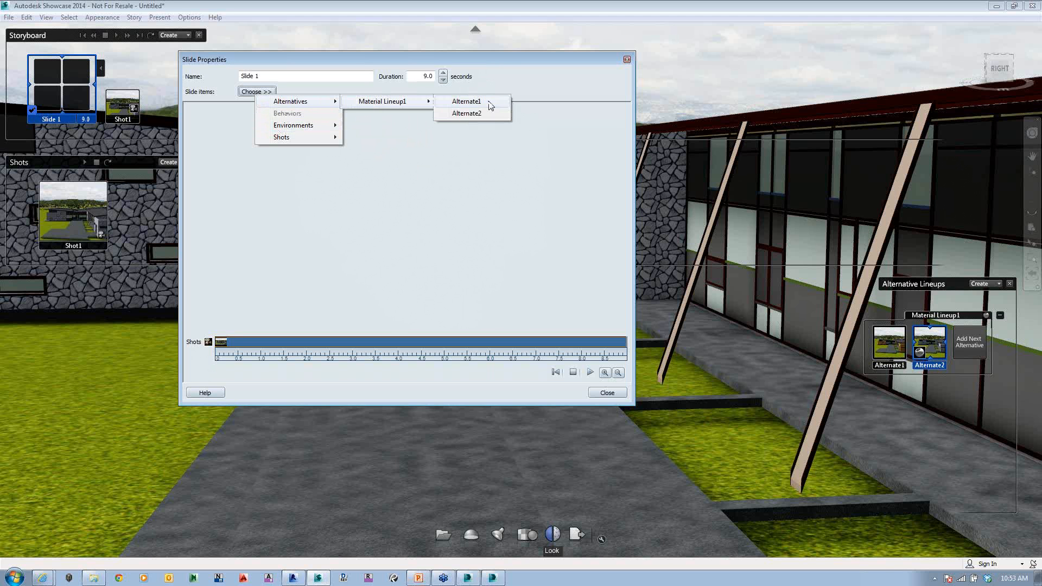
click(466, 102)
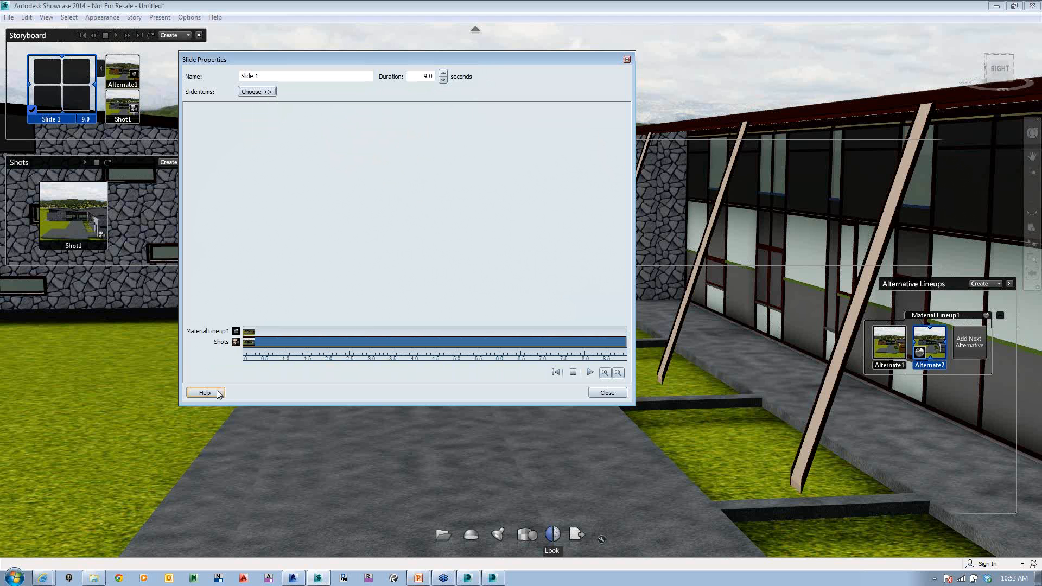
click(257, 92)
mouse_move(324, 103)
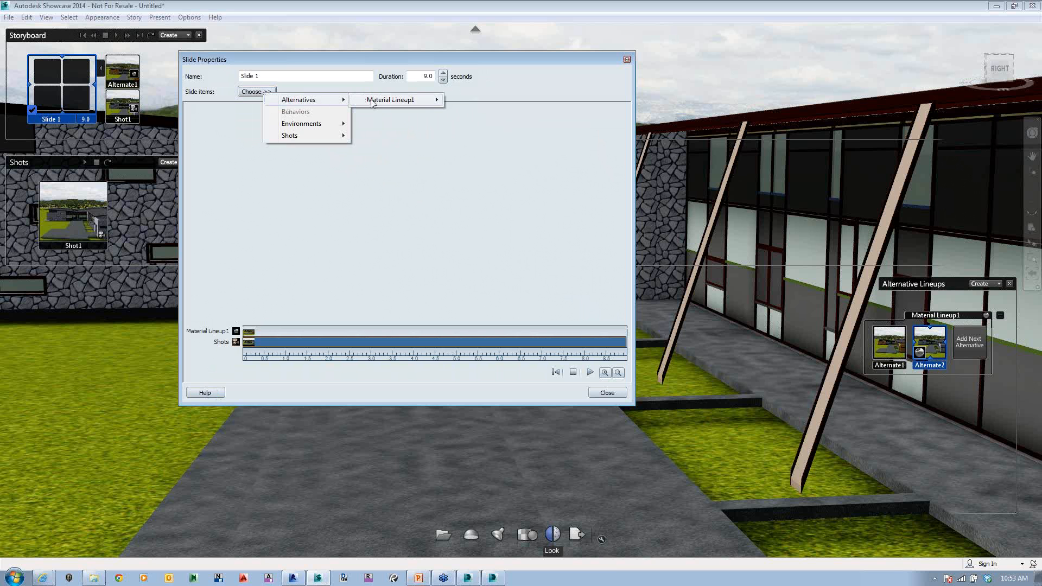
mouse_move(373, 105)
click(469, 112)
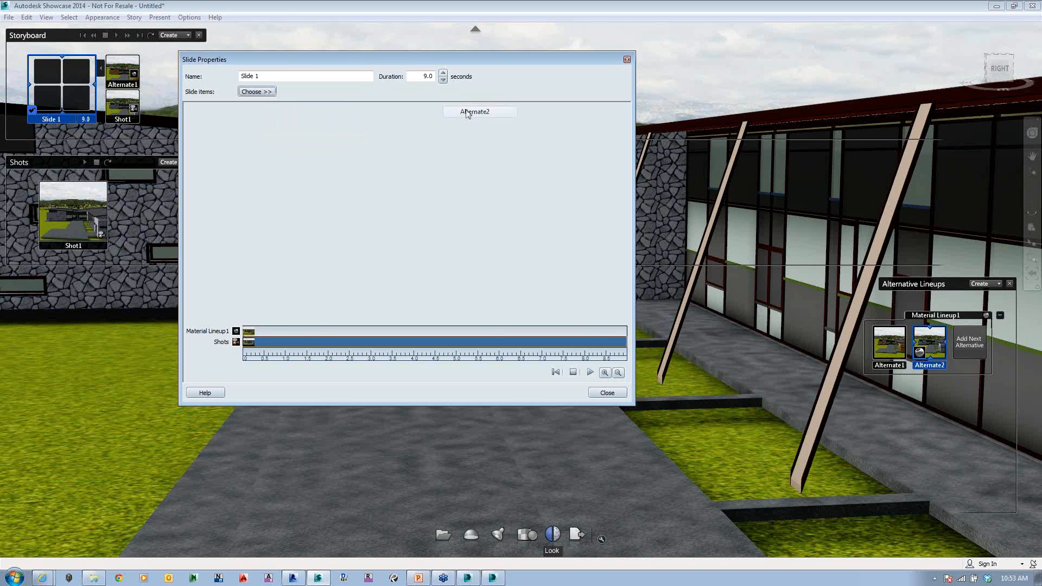
Step: Move Alternate2 to about 3.5 seconds on Slide 1's timeline and play the storyboard
click(269, 341)
drag(295, 331, 397, 332)
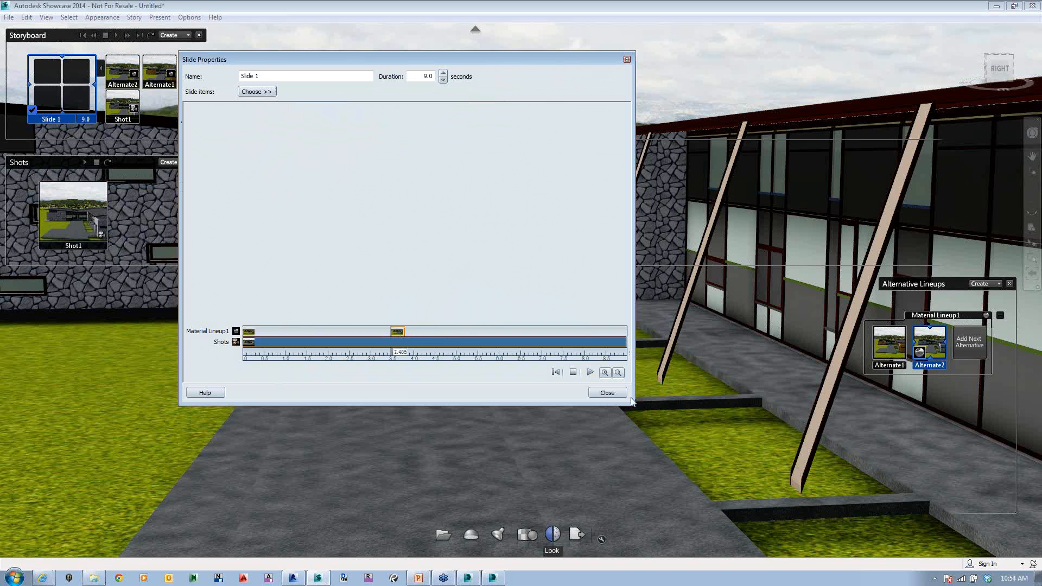
click(607, 393)
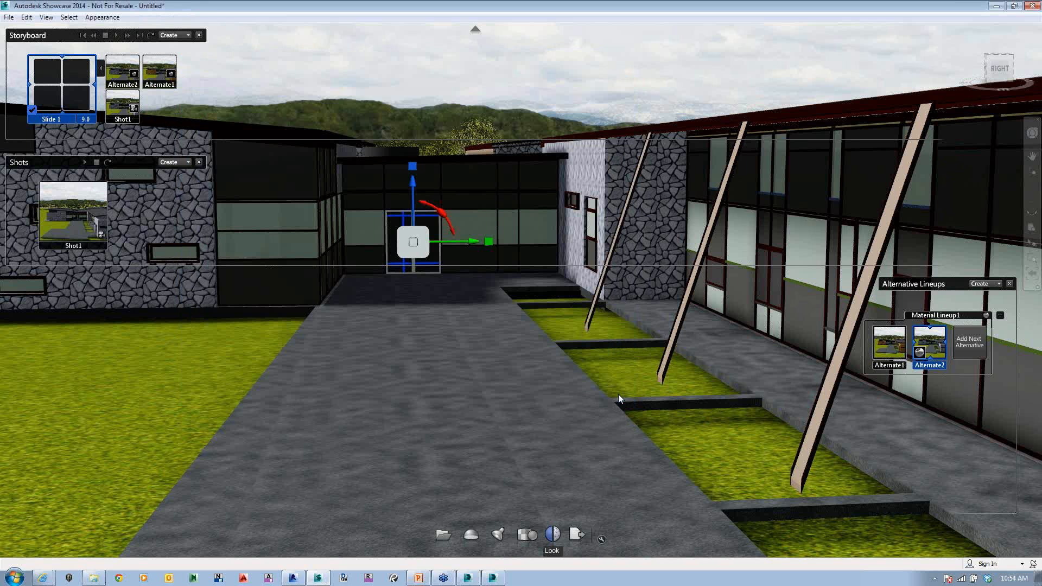
click(116, 35)
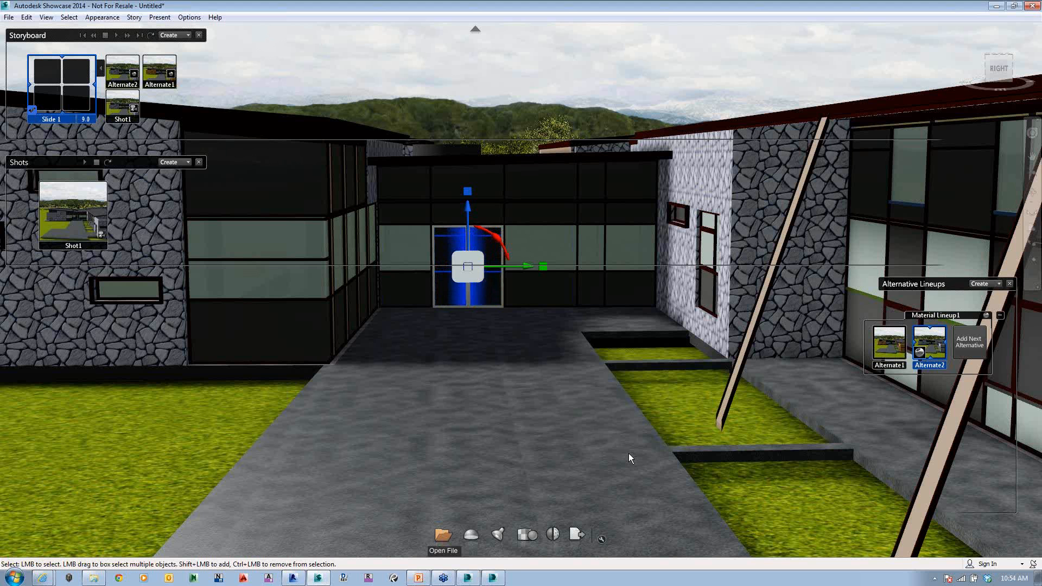
Step: Switch to Revit and open the Material Browser for the project's materials
click(293, 578)
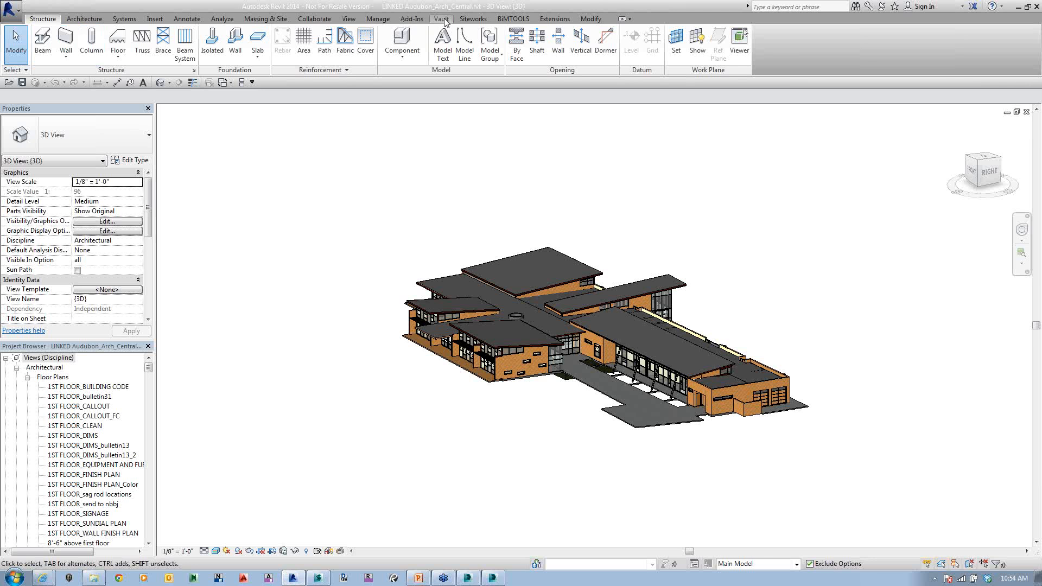
click(371, 20)
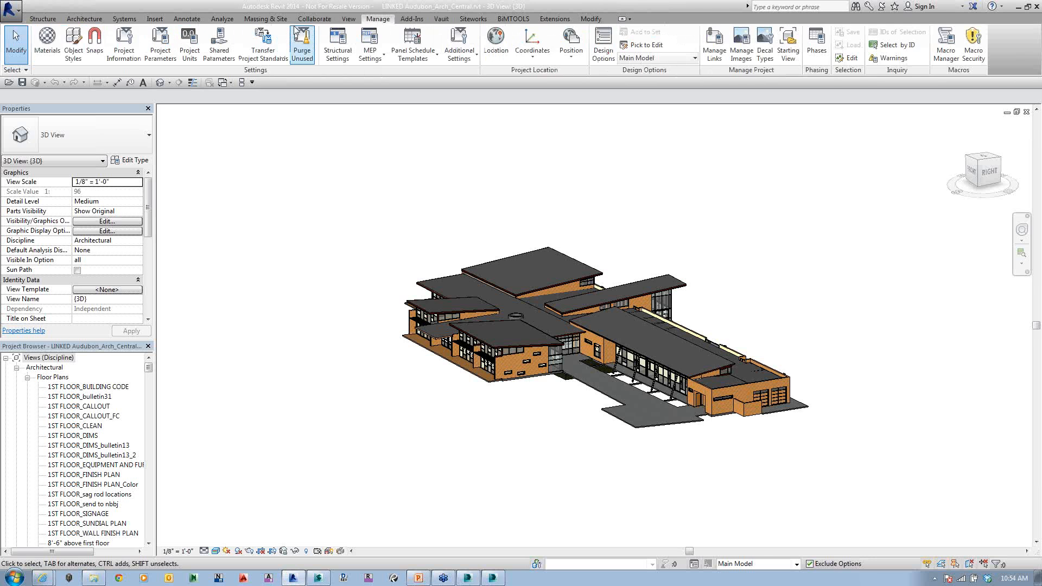
click(53, 55)
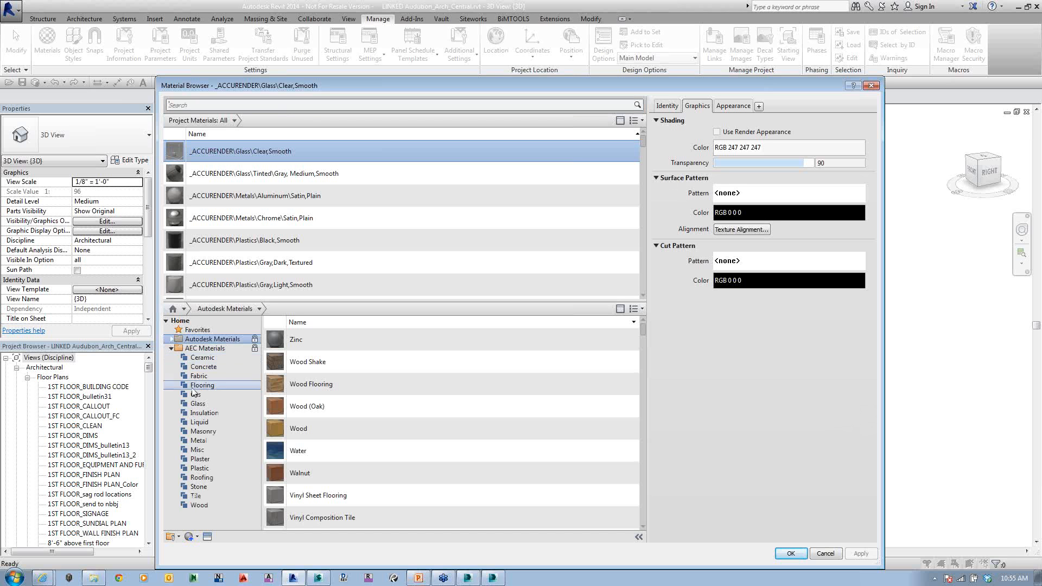
Step: Expand the Autodesk Materials library and look through its categories and those of AEC Materials
click(172, 343)
scroll(201, 424, down, 5)
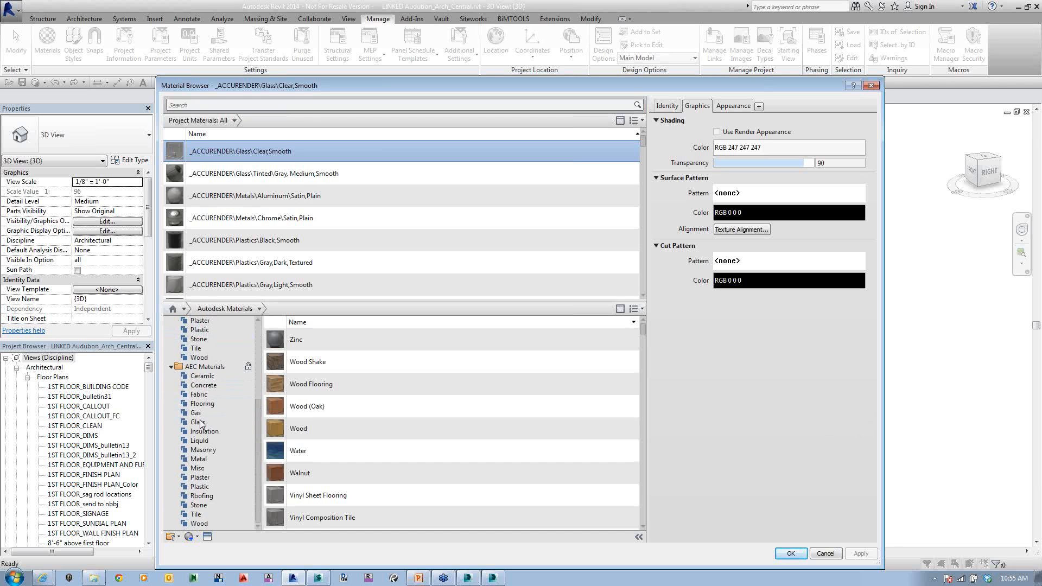
scroll(201, 423, up, 2)
scroll(201, 423, up, 3)
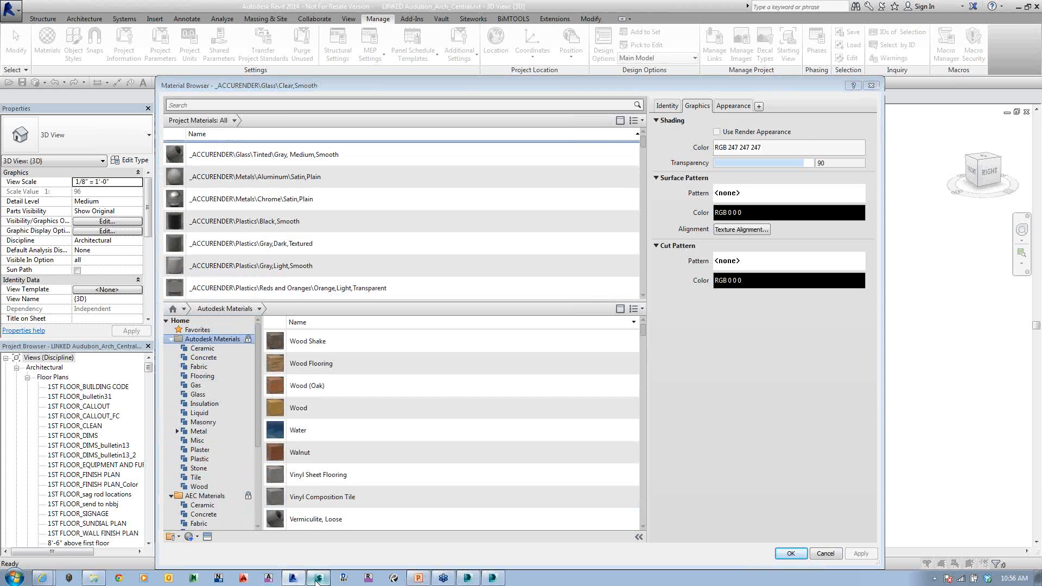
Step: Switch to Showcase and examine the Material Library's Autodesk Materials and its options for adding or removing libraries
click(317, 579)
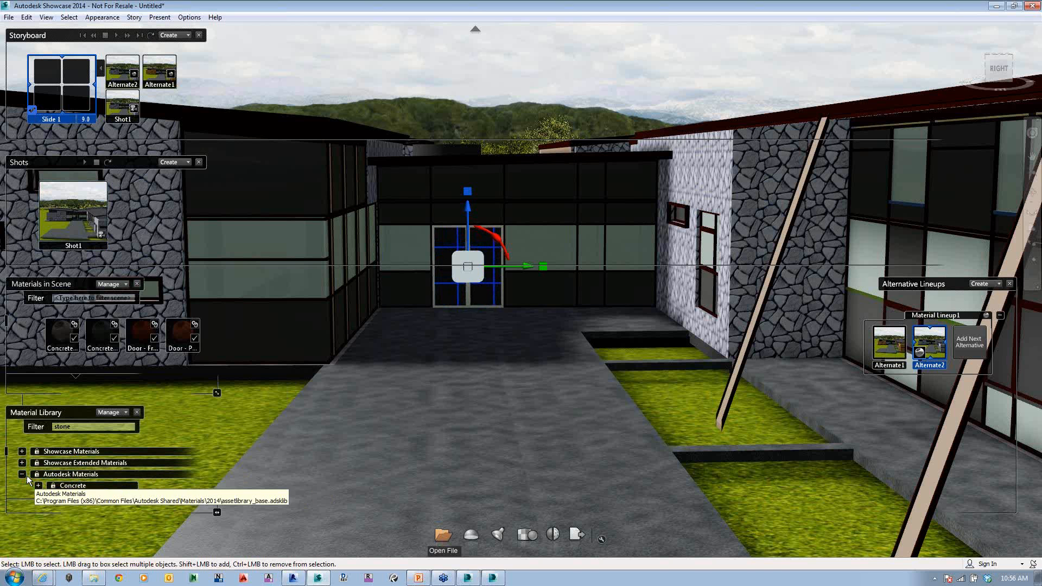
scroll(103, 473, down, 1)
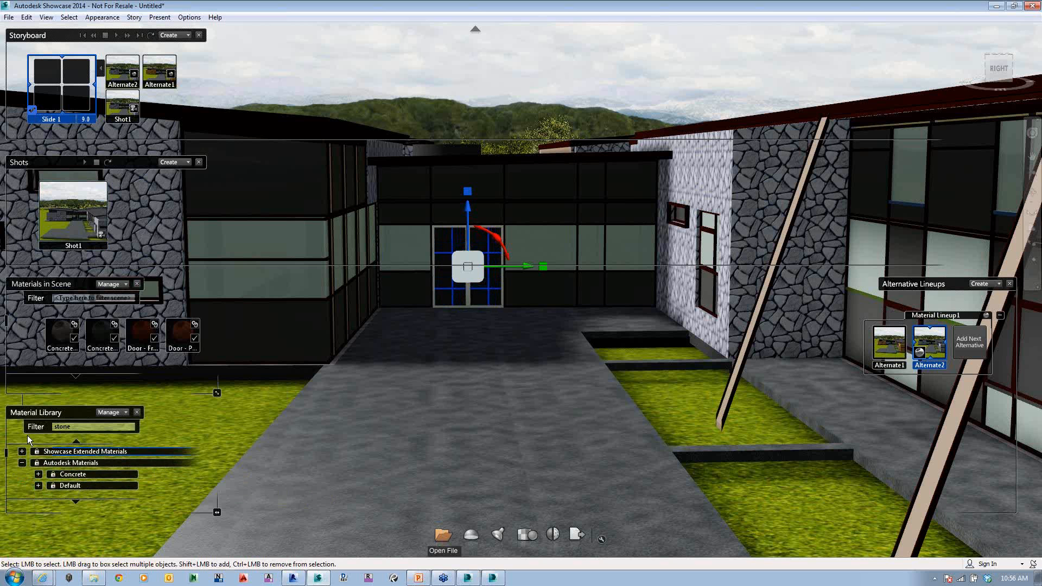
click(121, 412)
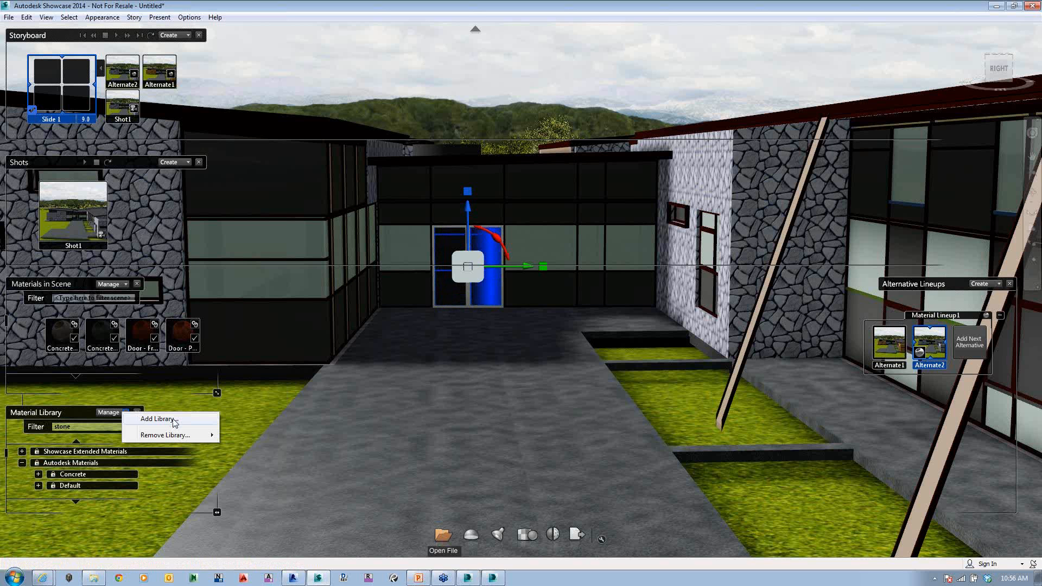
key(Escape)
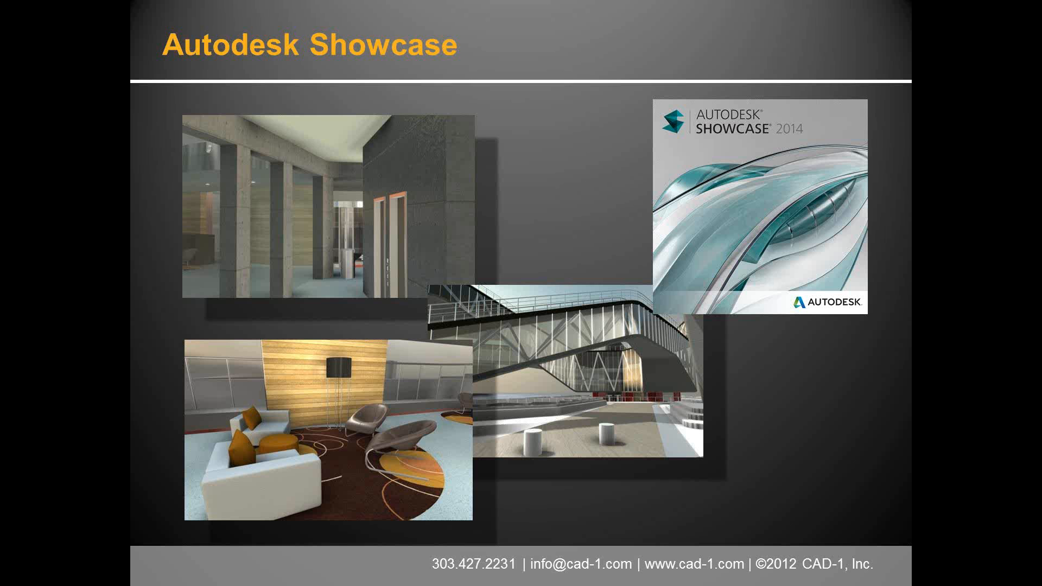
key(super)
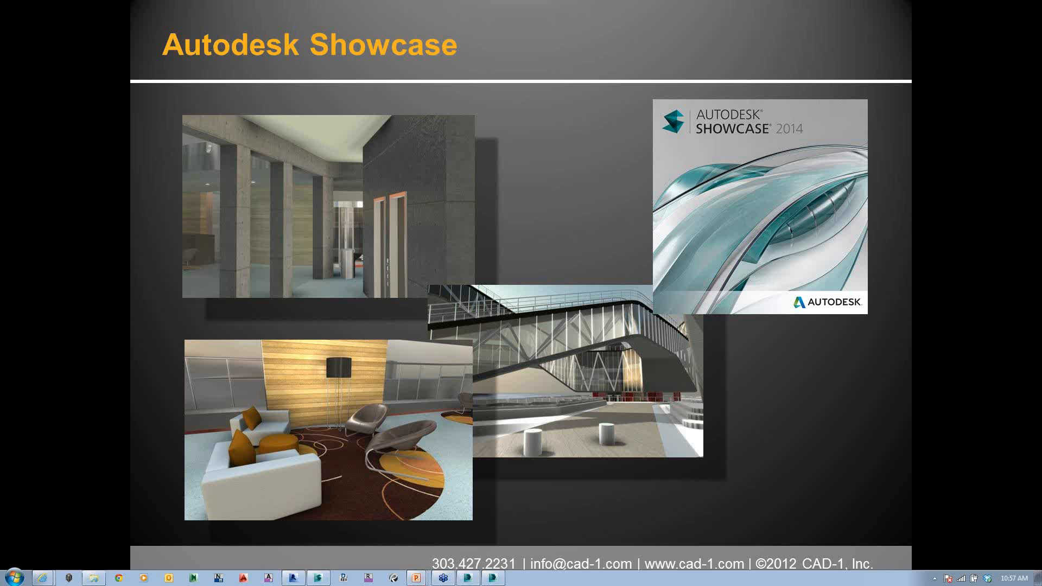